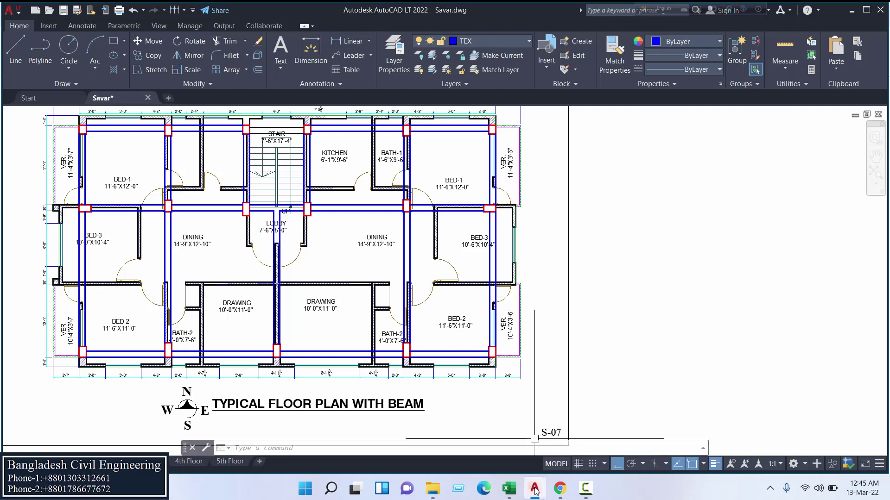
# Switch to the Slab Design workbook in Excel and review the design data on its Front Page sheet.
pyautogui.click(508, 487)
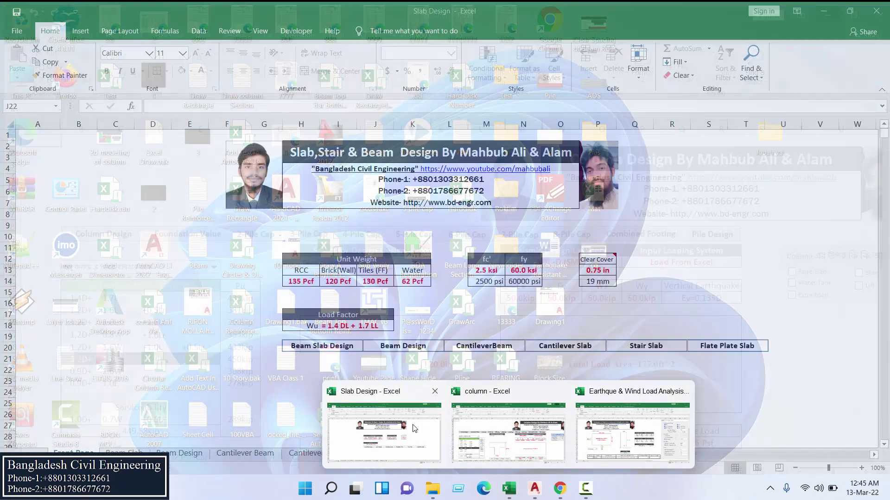
pyautogui.click(414, 427)
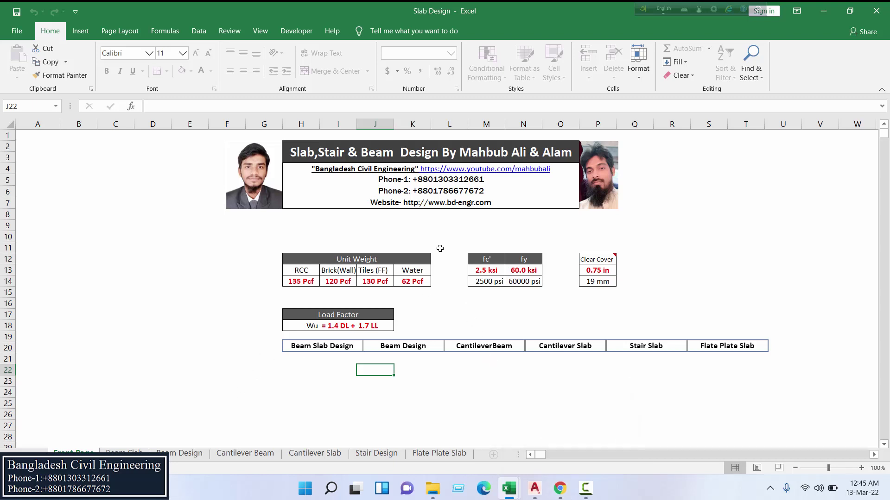
pyautogui.scroll(-3, 440, 249)
pyautogui.scroll(3, 367, 303)
# Examine the Beam Slab sheet's support cases, load inputs, slab thickness and reinforcement layout.
pyautogui.click(124, 453)
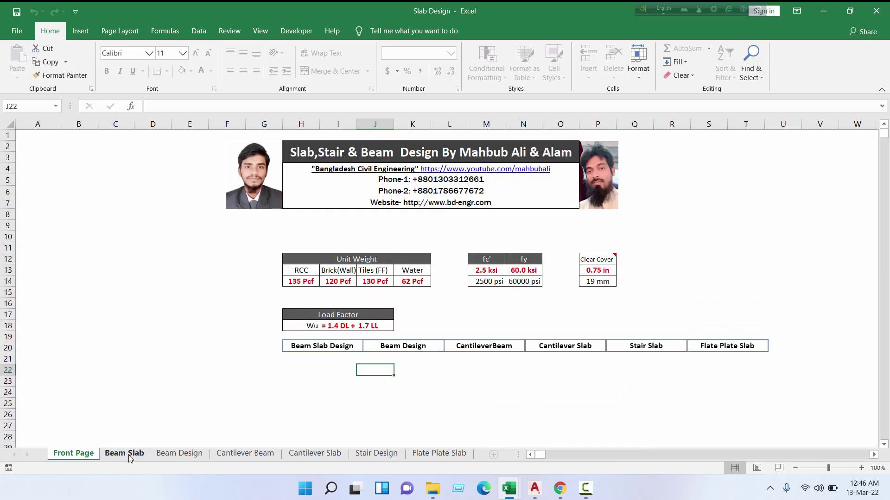
pyautogui.scroll(-4, 333, 354)
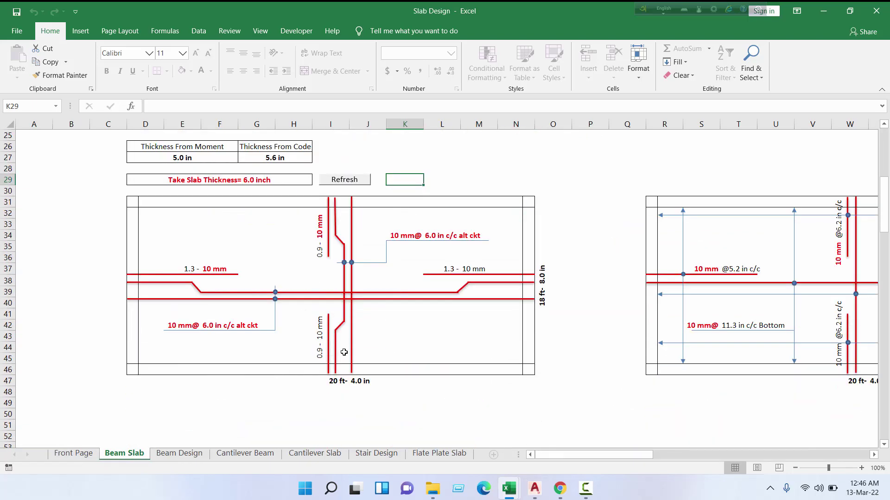
pyautogui.scroll(8, 345, 355)
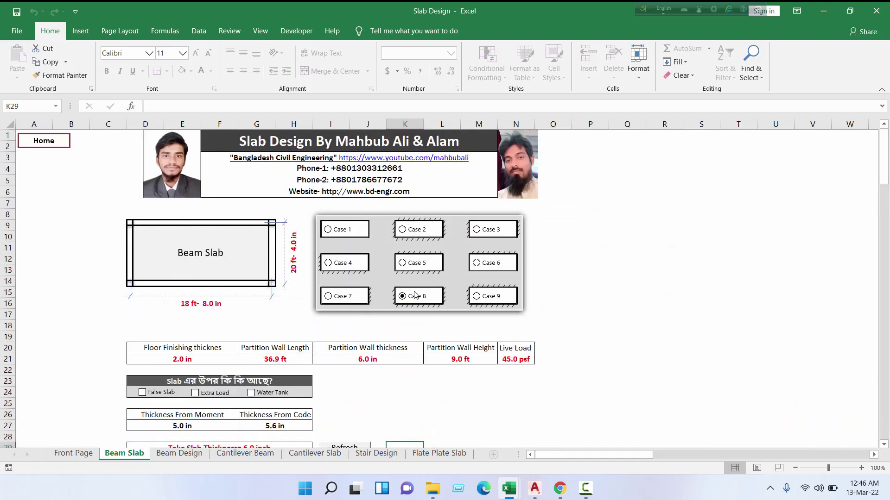
pyautogui.scroll(-4, 419, 302)
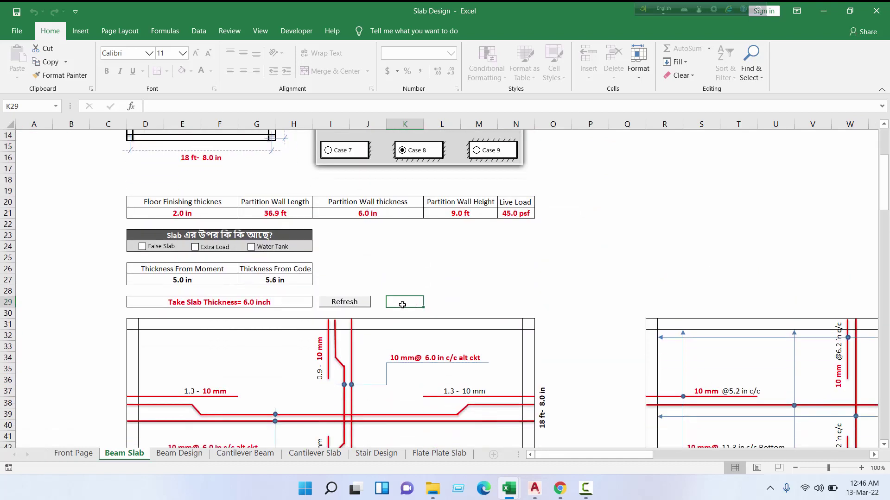
pyautogui.scroll(-4, 402, 305)
pyautogui.scroll(3, 358, 263)
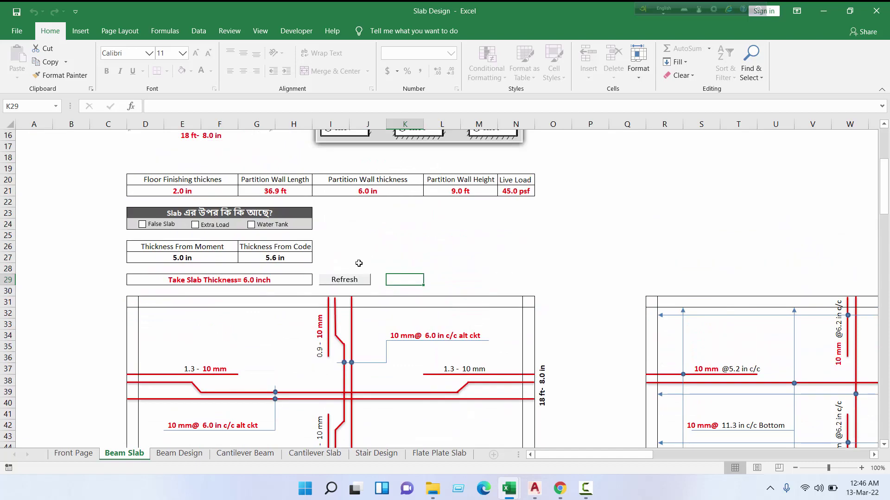
# On the Beam Design sheet, switch the beam type to Exterior Beam and finally to Exterior Beam (2-Span).
pyautogui.click(185, 453)
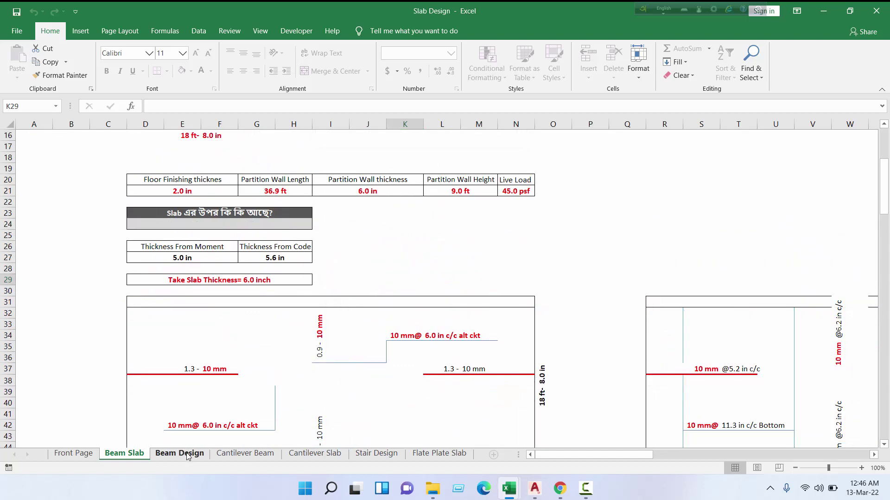
pyautogui.scroll(-6, 431, 355)
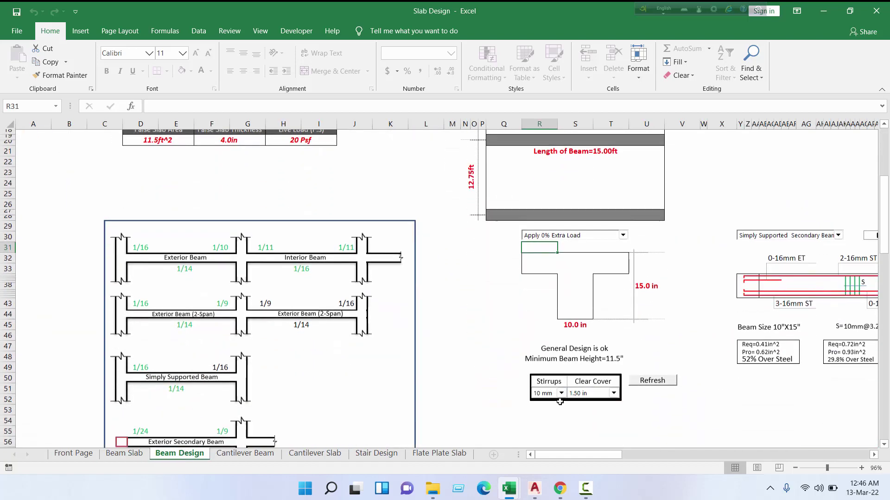
pyautogui.moveTo(599, 455); pyautogui.dragTo(631, 456)
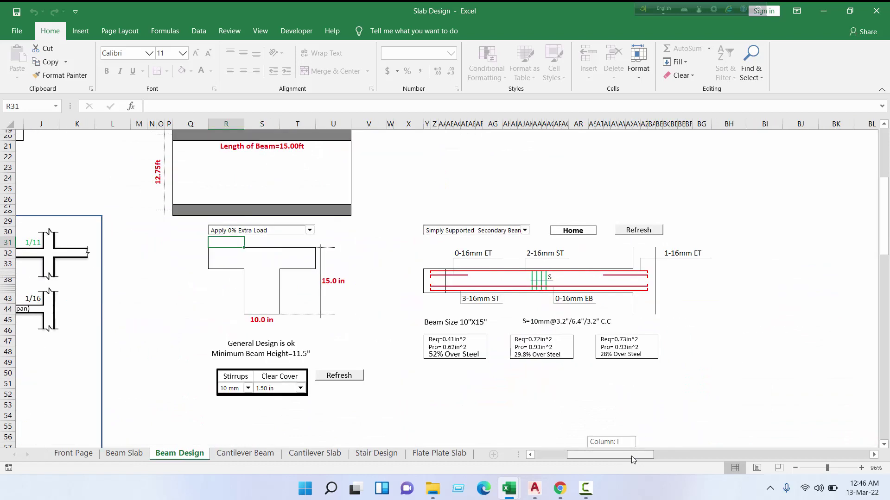
pyautogui.click(475, 234)
pyautogui.click(431, 239)
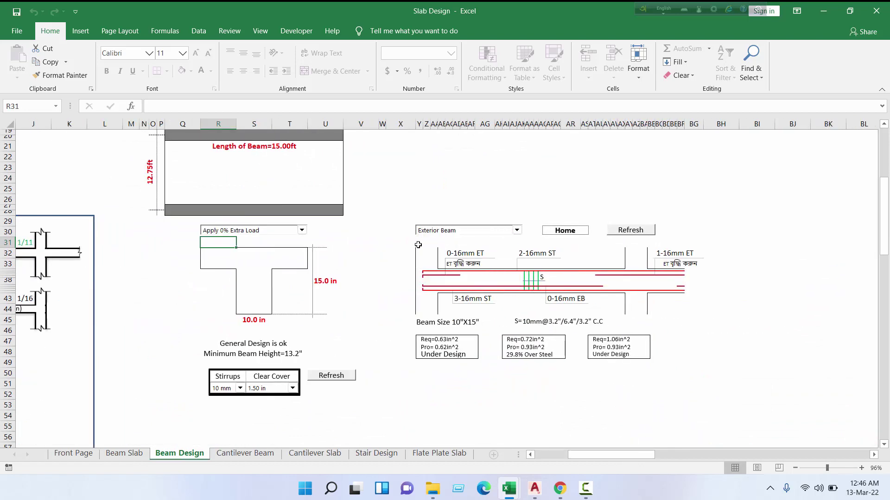
pyautogui.click(434, 231)
pyautogui.click(435, 253)
pyautogui.scroll(3, 407, 315)
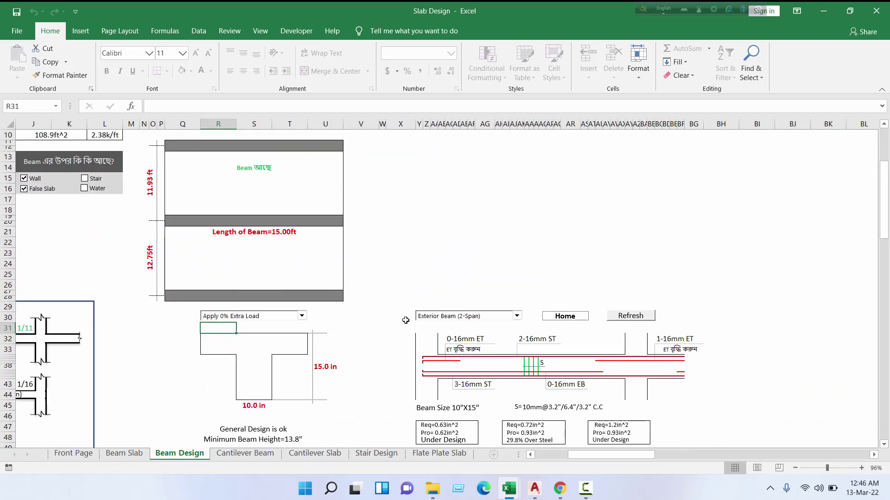
# Look through the Cantilever Beam, Cantilever Slab, Stair Design and Flate Plate Slab sheets, returning to the Front Page.
pyautogui.click(244, 454)
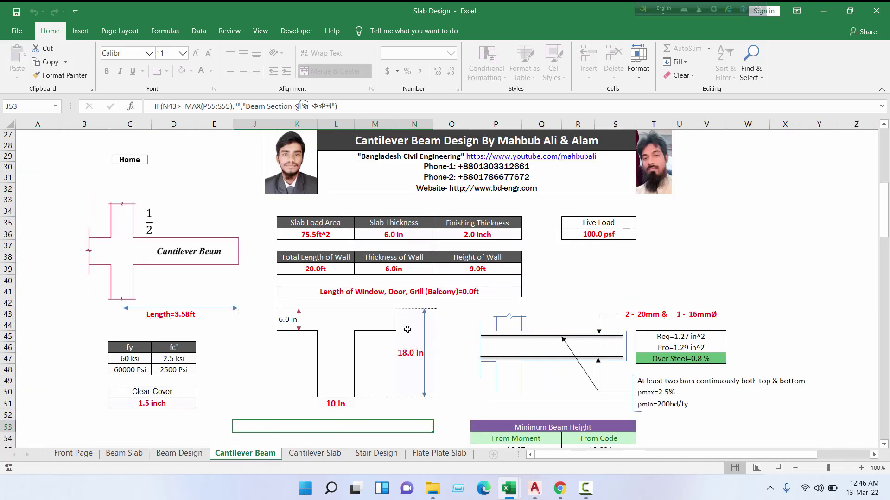
pyautogui.scroll(-1, 407, 329)
pyautogui.click(319, 454)
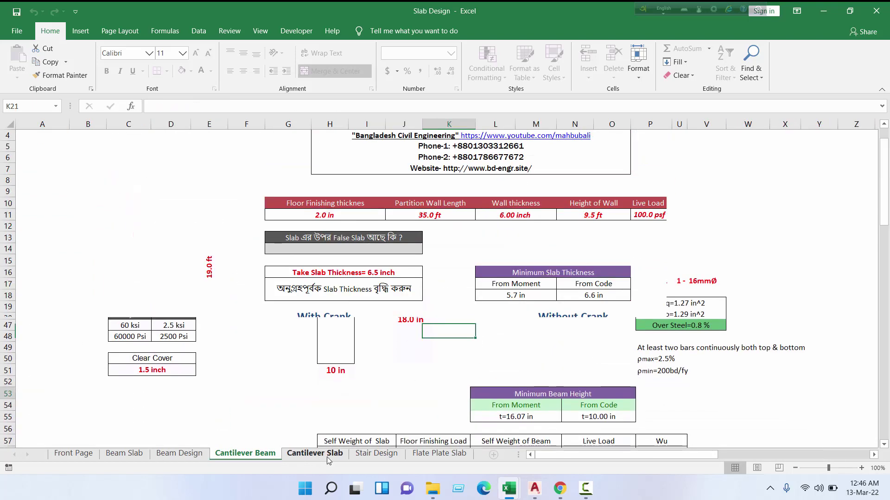
pyautogui.click(377, 454)
pyautogui.scroll(-1, 399, 417)
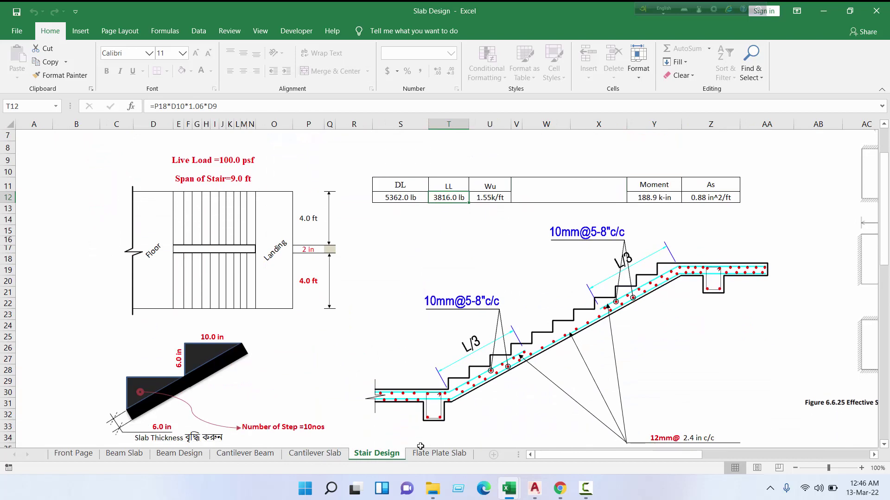
pyautogui.click(425, 454)
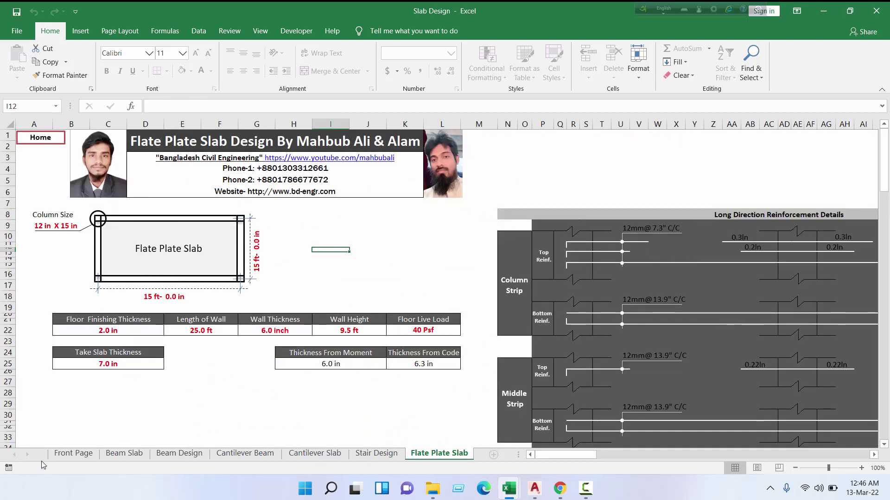
pyautogui.click(65, 455)
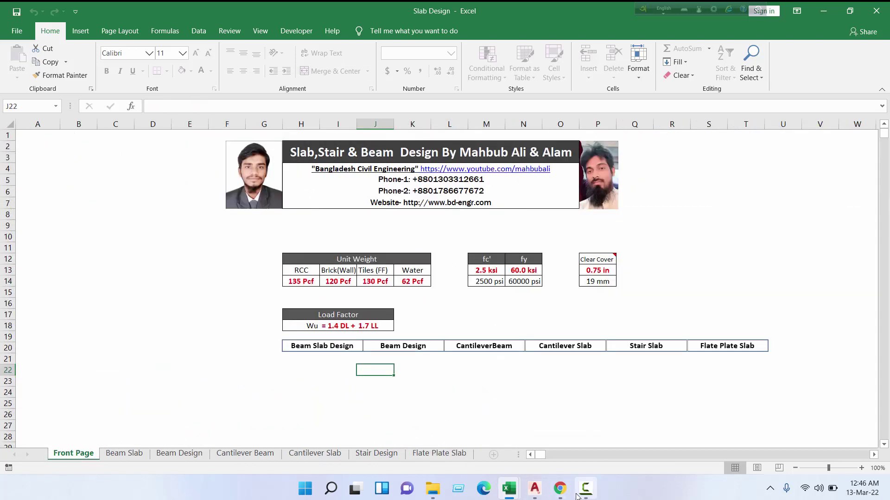
# Switch to the column workbook and examine the Column sheet's loads, reinforcement placement and beam-column joint check.
pyautogui.moveTo(508, 496)
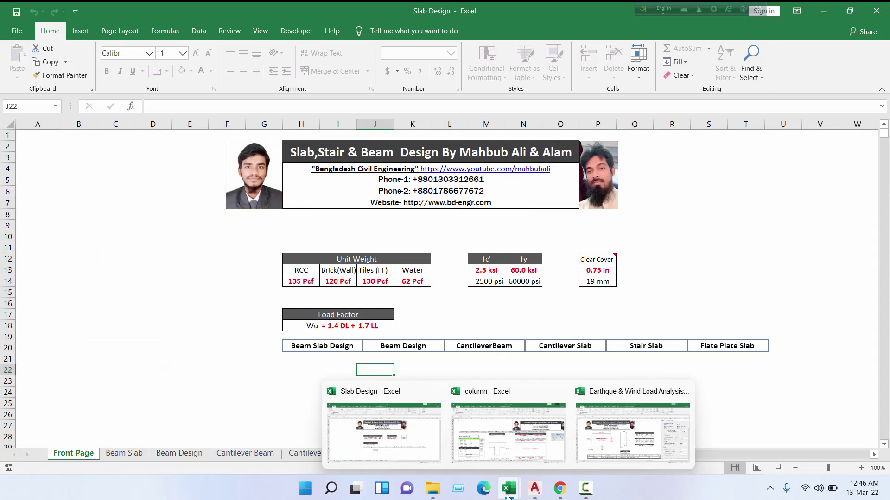
pyautogui.click(501, 430)
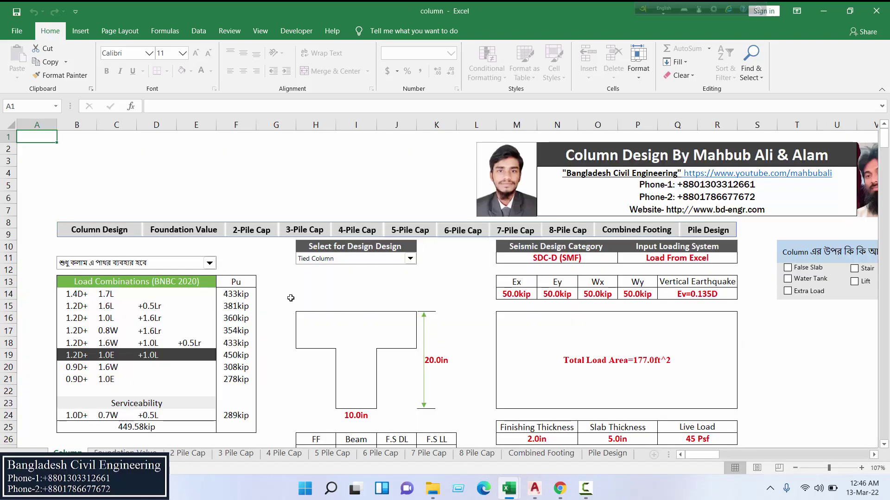
pyautogui.scroll(-16, 291, 298)
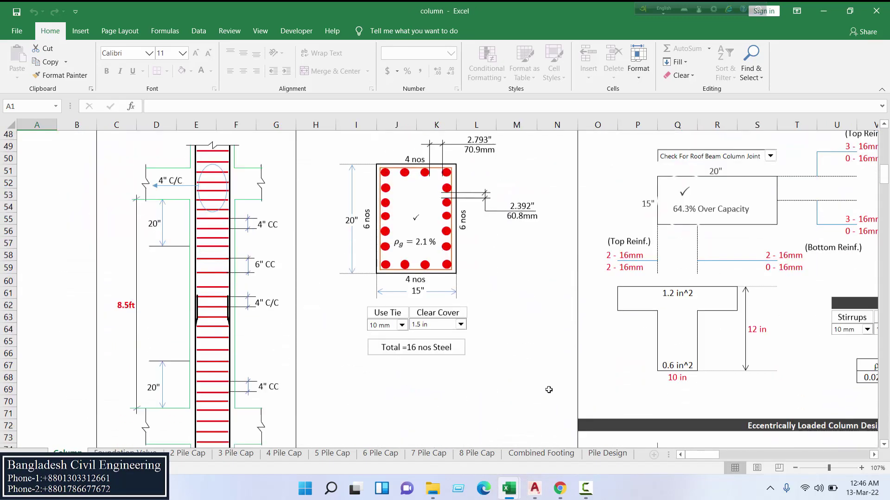
pyautogui.scroll(-1, 549, 390)
pyautogui.hscroll(3, 258, 234)
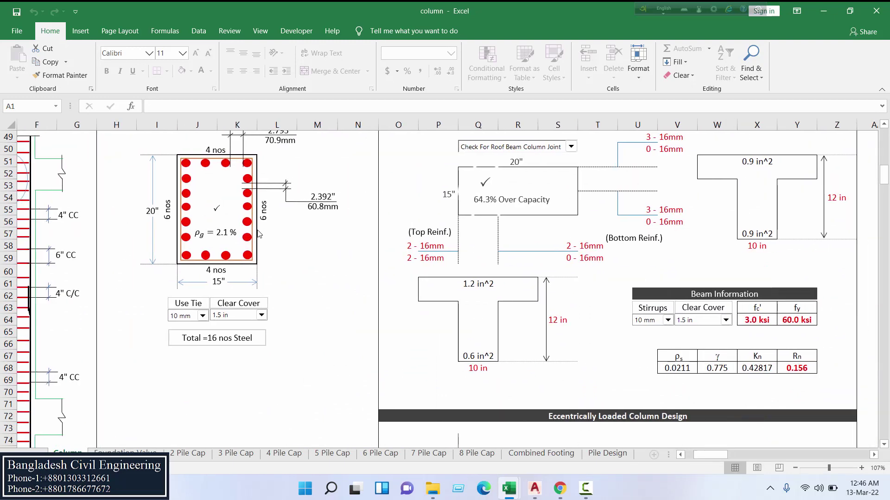
pyautogui.scroll(-4, 244, 274)
pyautogui.scroll(10, 244, 278)
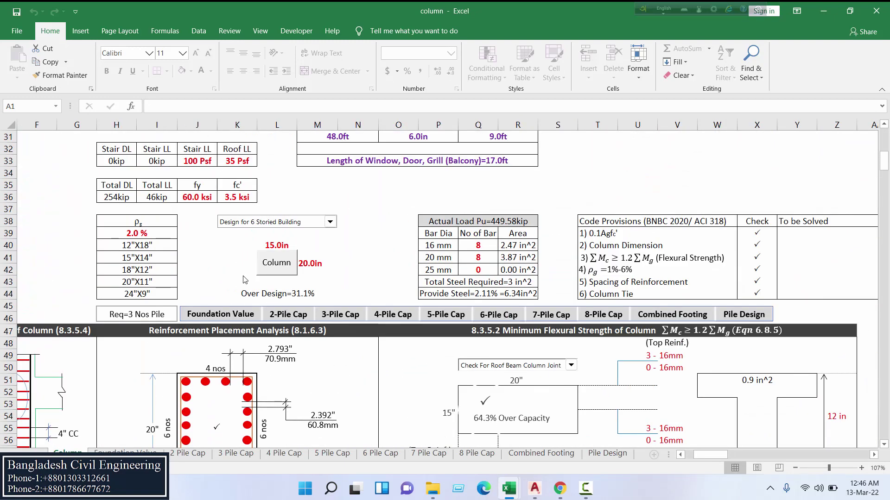
pyautogui.scroll(9, 258, 282)
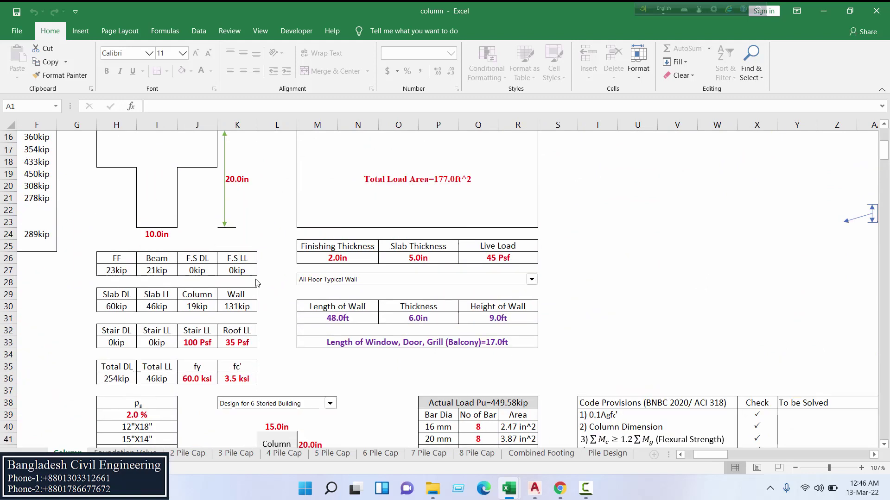
# Set the column design type to Sprial Column and review the circular section, code provisions and joint check.
pyautogui.click(156, 223)
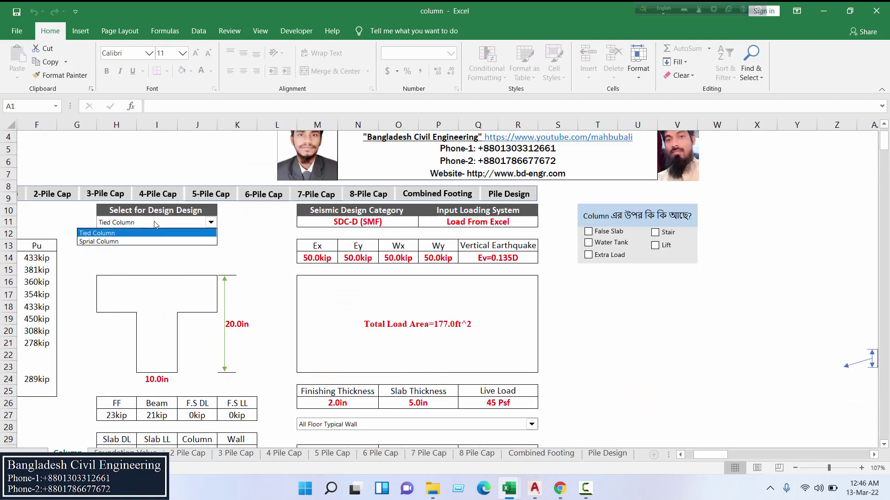
pyautogui.click(147, 241)
pyautogui.scroll(-2, 146, 242)
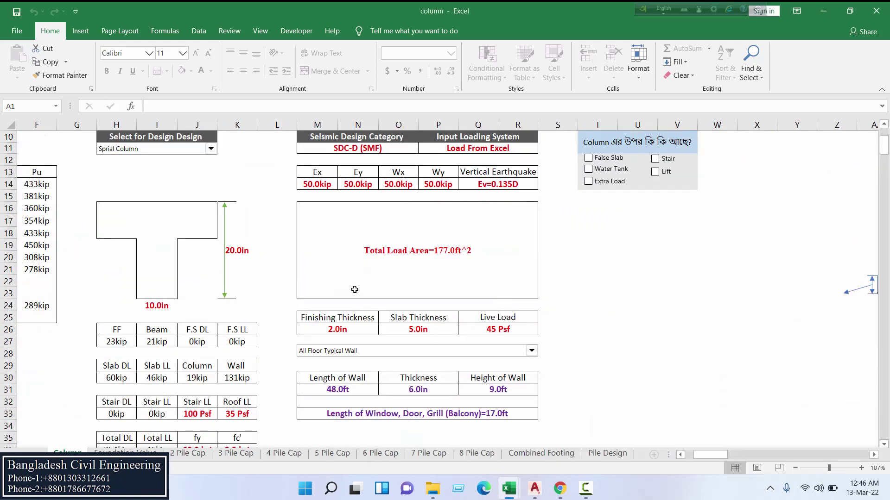
pyautogui.scroll(-8, 354, 290)
pyautogui.scroll(3, 592, 281)
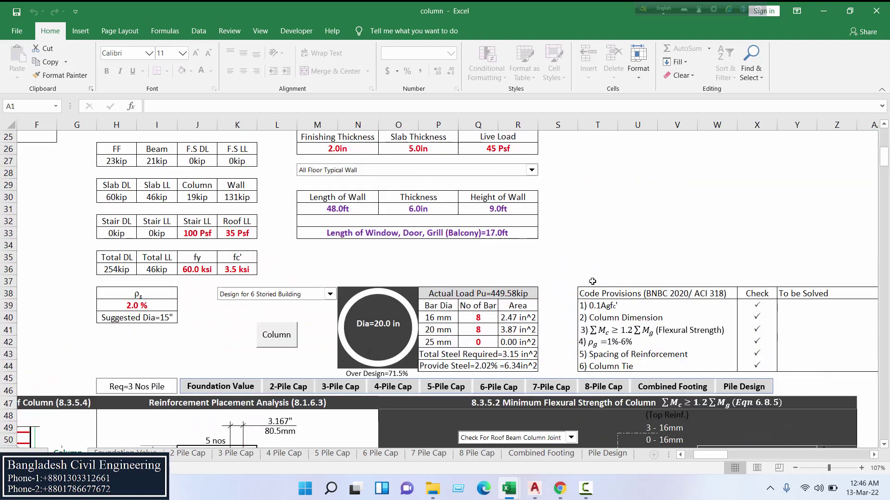
pyautogui.scroll(-5, 592, 282)
pyautogui.scroll(1, 504, 345)
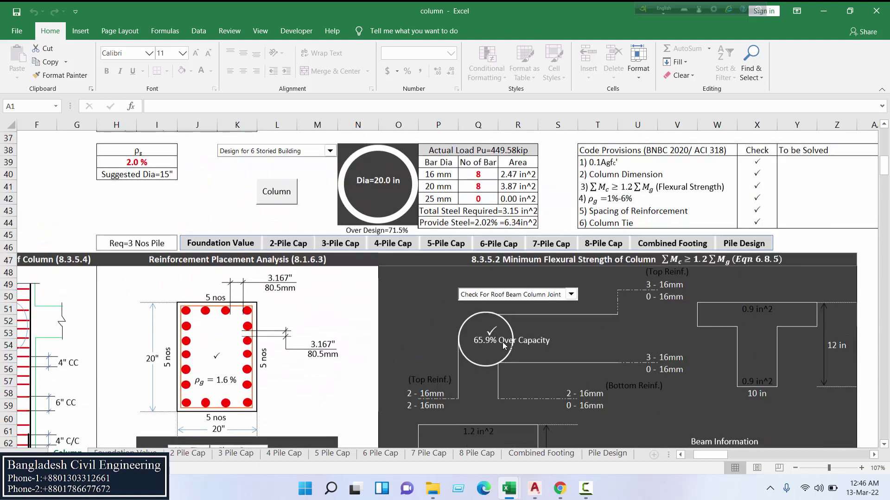
# Reselect the column type for the design at the start of the Column sheet.
pyautogui.scroll(10, 504, 345)
pyautogui.scroll(3, 227, 269)
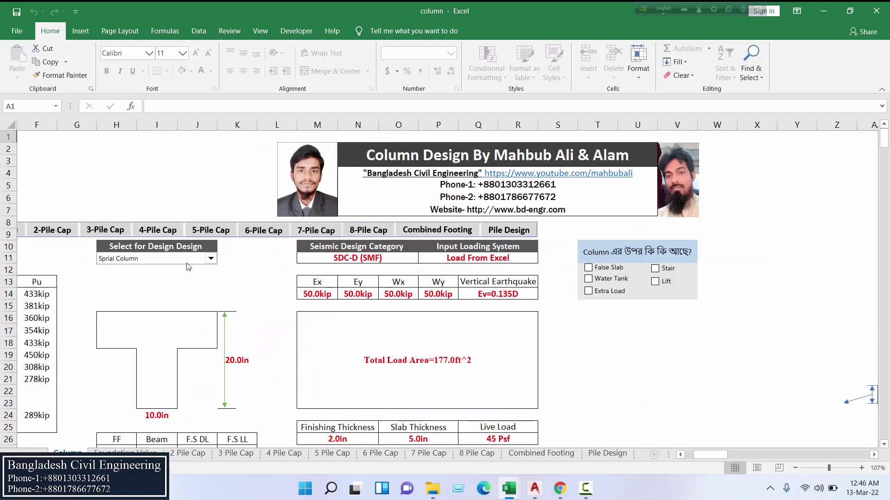
pyautogui.click(211, 258)
pyautogui.click(120, 278)
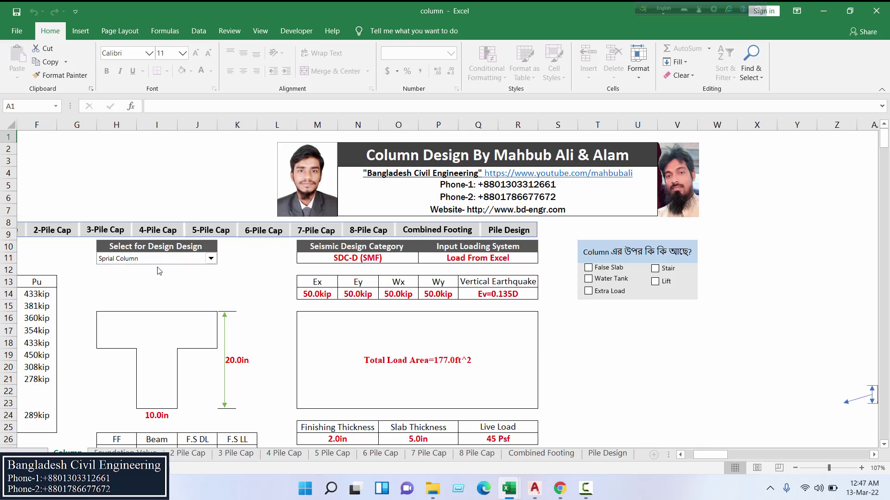
# Examine the shallow foundation plan, section and rebar table on the Foundation Value sheet.
pyautogui.click(52, 230)
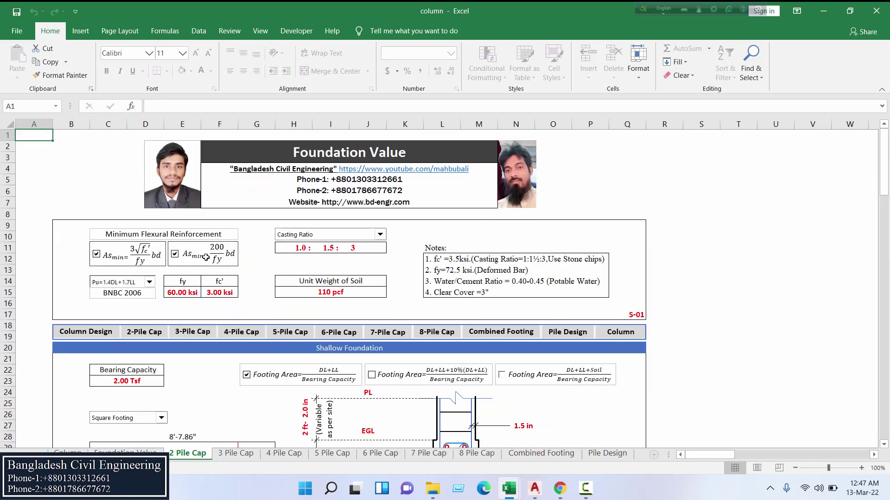
pyautogui.scroll(-6, 205, 257)
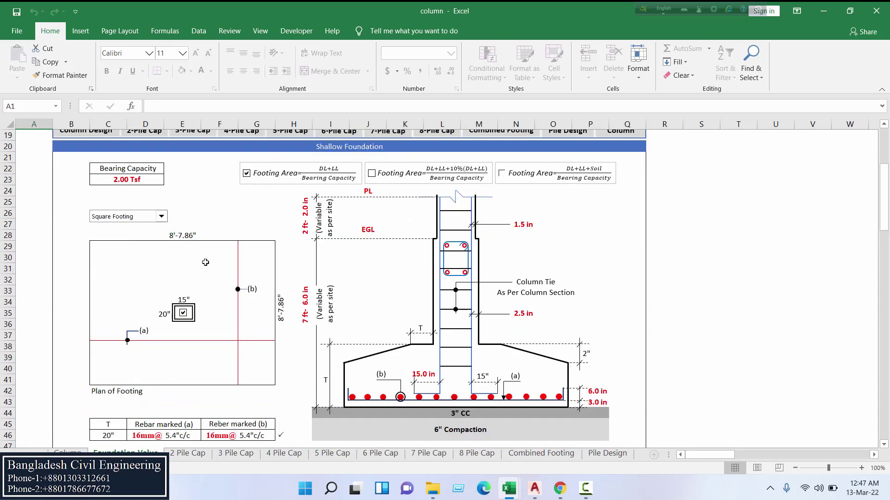
pyautogui.scroll(-2, 205, 262)
pyautogui.scroll(2, 215, 256)
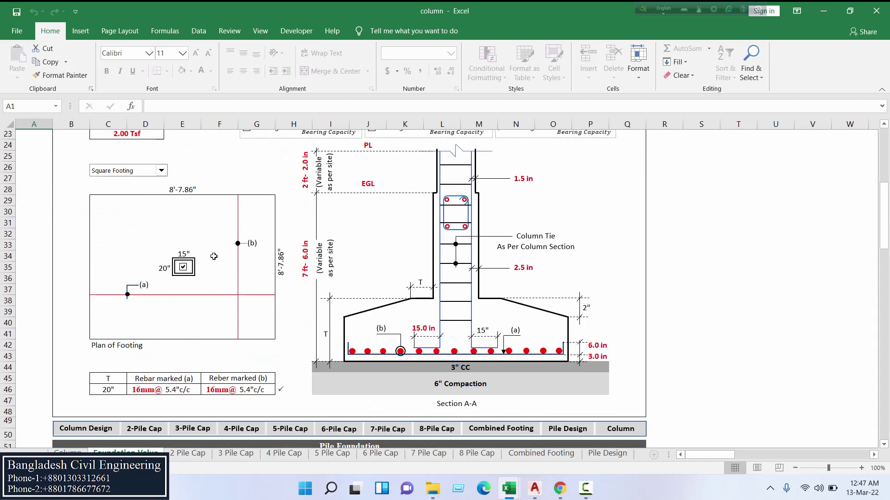
# Try another footing type for the shallow foundation and set it back to Square Footing.
pyautogui.click(142, 218)
pyautogui.click(130, 235)
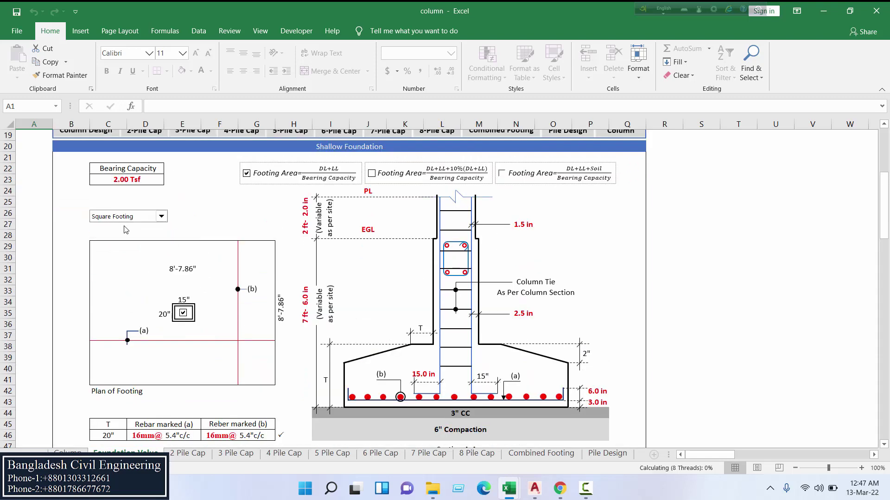
pyautogui.click(161, 217)
pyautogui.click(112, 227)
# Review the pile foundation section and the 2 Pile Cap sheet's plan, rebar schedules and concrete estimation.
pyautogui.scroll(-13, 295, 354)
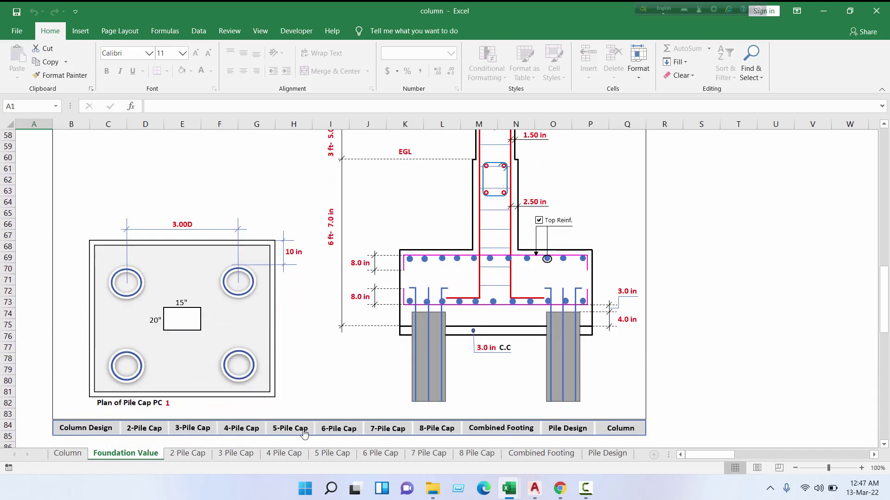
pyautogui.click(194, 457)
pyautogui.scroll(-6, 315, 330)
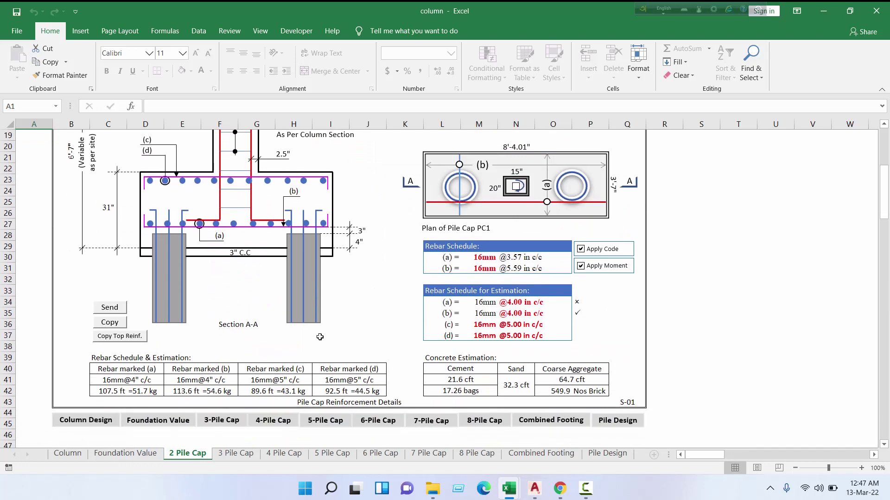
# Toggle the column orientation in the plan of pile cap PC1 on the 2 Pile Cap sheet.
pyautogui.click(295, 391)
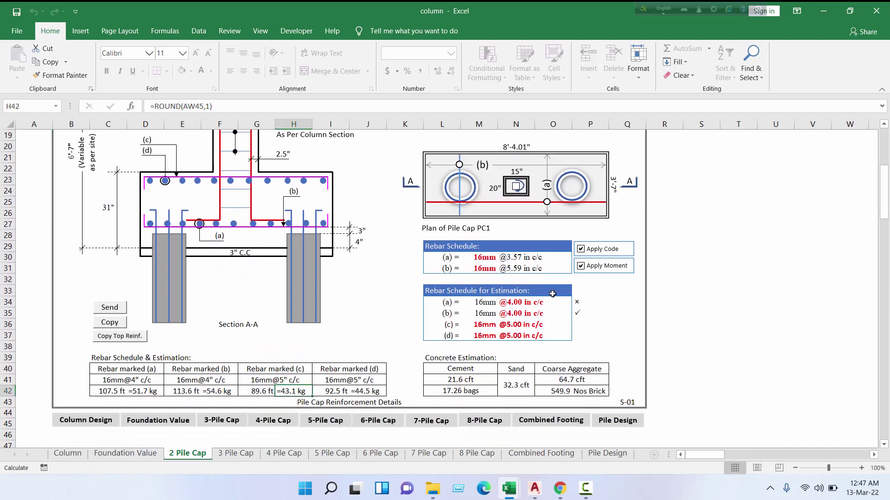
pyautogui.scroll(4, 518, 321)
pyautogui.click(518, 321)
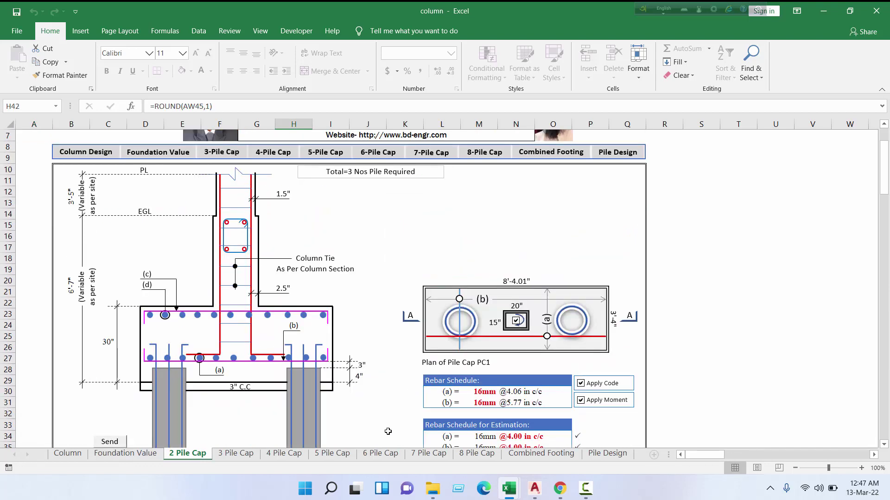
# Look through the 5, 7 and 8 Pile Cap sheets with their sections and pile cap plans.
pyautogui.click(333, 454)
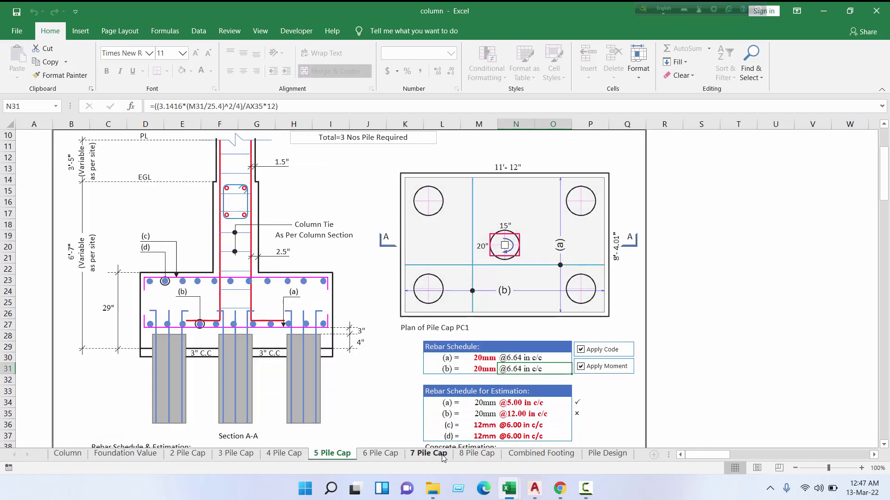
pyautogui.click(443, 456)
pyautogui.click(477, 454)
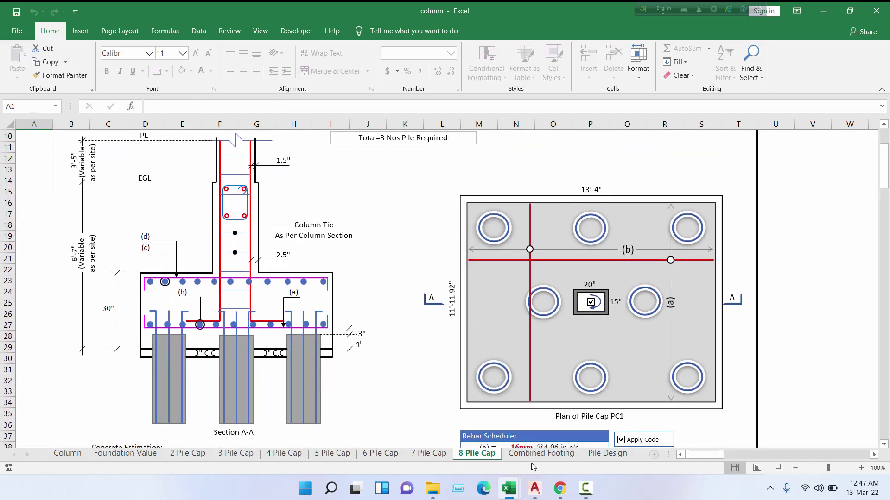
# Try 3 Column Combined Footing on the Combined Footing sheet and set it back to 5 Column Combined Footing.
pyautogui.click(532, 454)
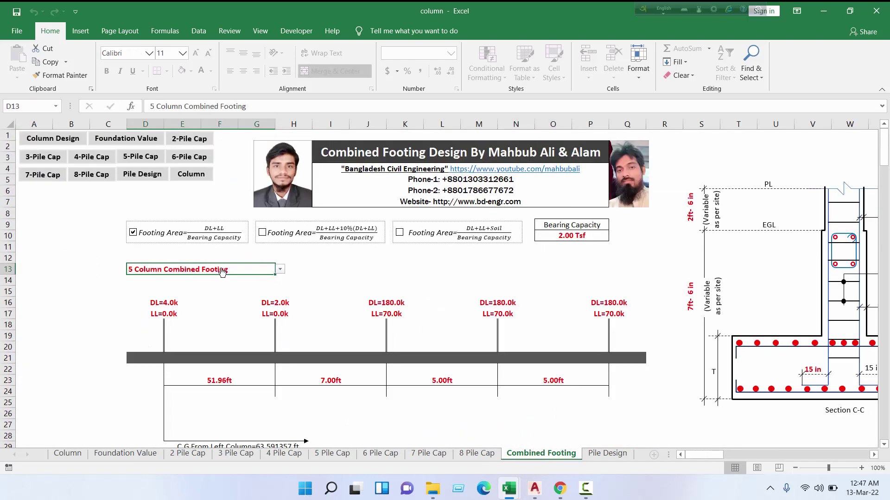
pyautogui.hotkey('alt', 'Down')
pyautogui.click(211, 287)
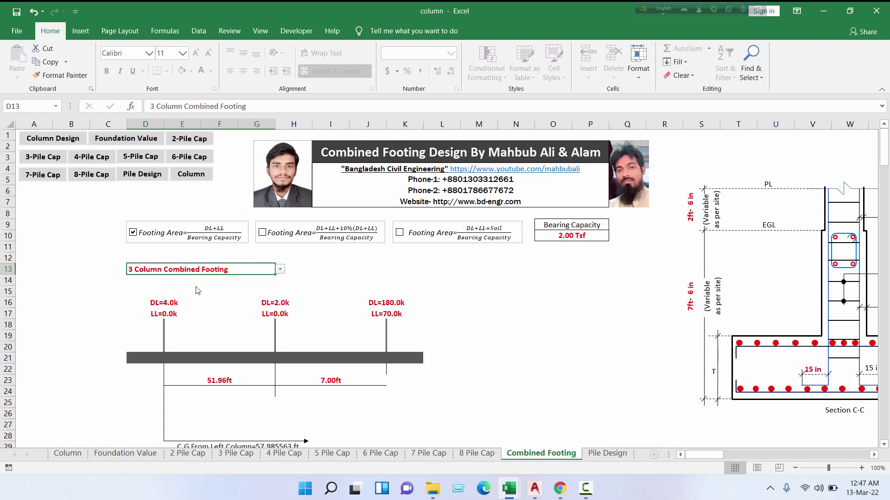
pyautogui.scroll(-1, 265, 306)
pyautogui.scroll(-1, 406, 306)
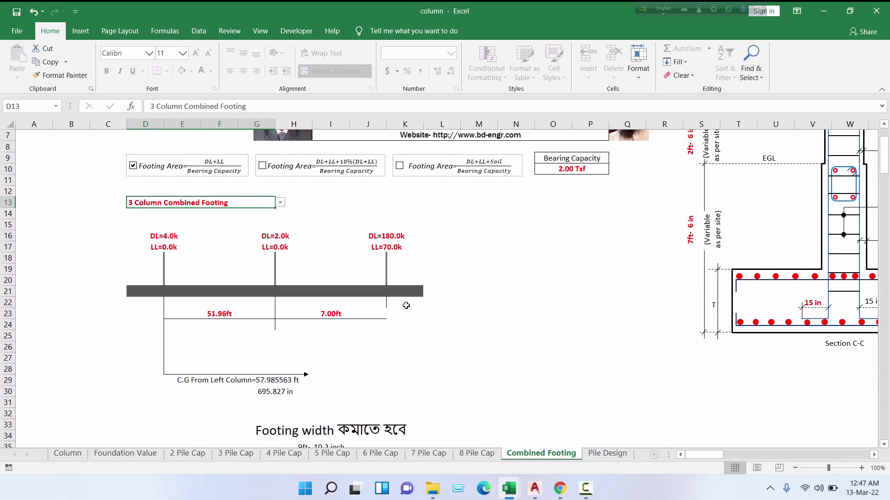
pyautogui.click(249, 202)
pyautogui.click(208, 240)
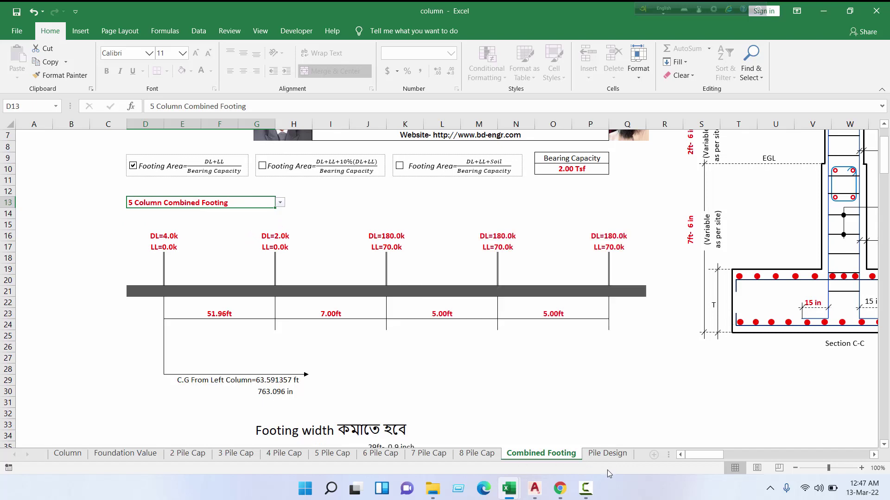
# Review the pile reinforcement elevation and the pile table on the Pile Design sheet.
pyautogui.click(602, 454)
pyautogui.scroll(-4, 352, 412)
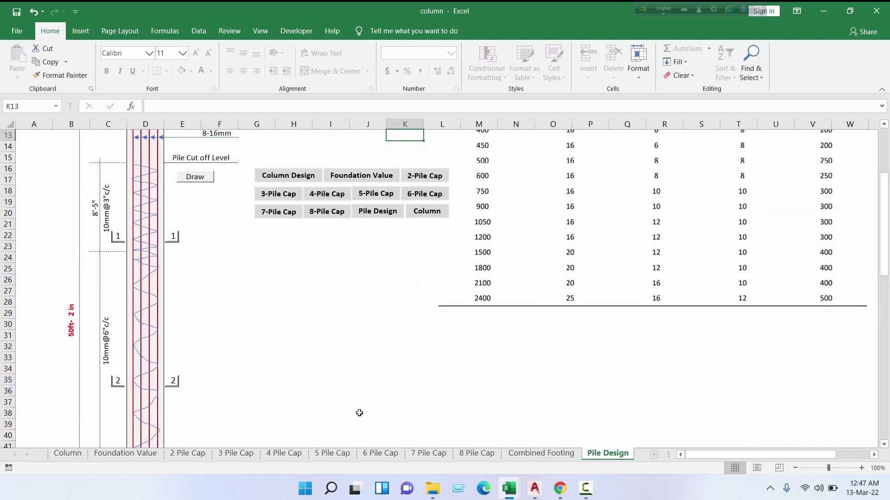
pyautogui.scroll(4, 439, 389)
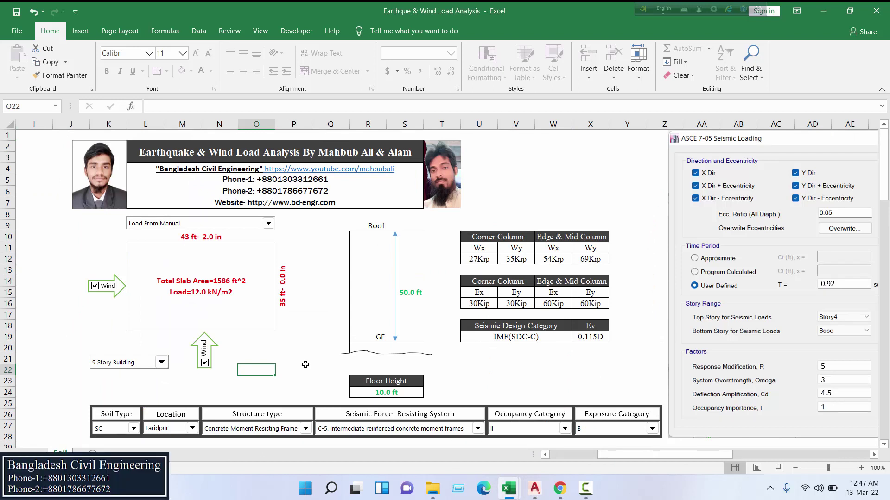
# Switch to Chrome and open the website bd-engr.com.
pyautogui.click(560, 488)
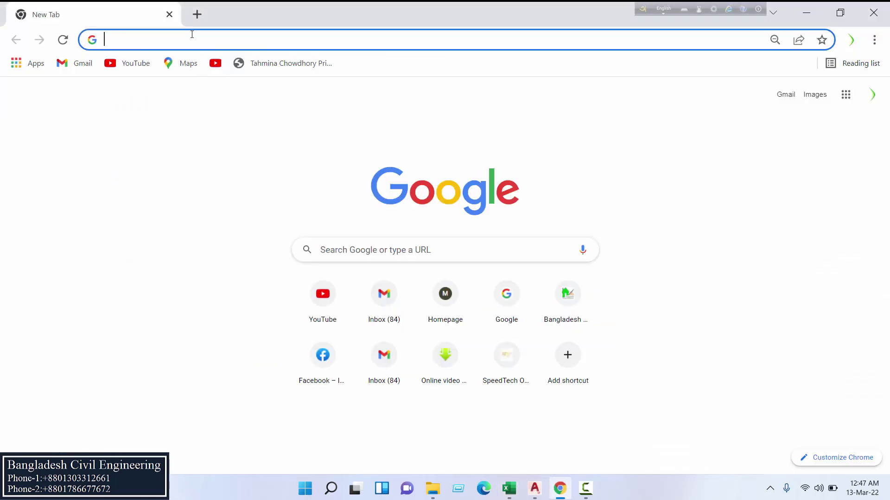
pyautogui.write('bd-engr.com')
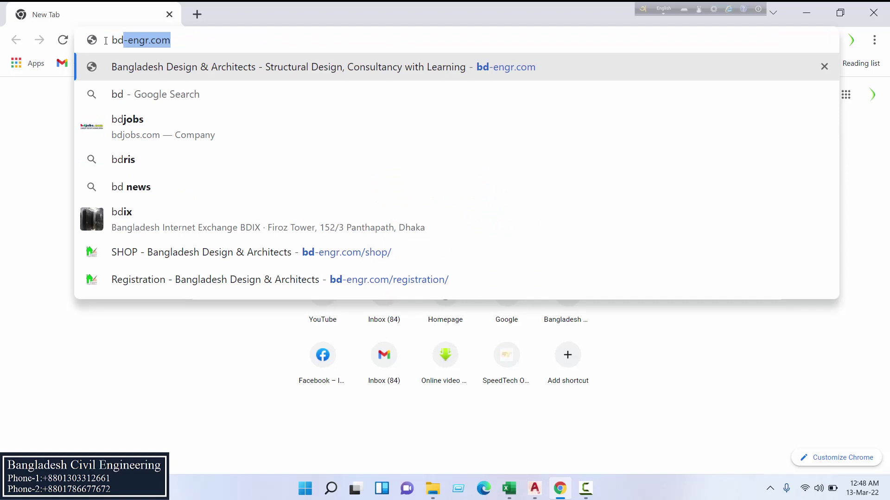
pyautogui.press('Right')
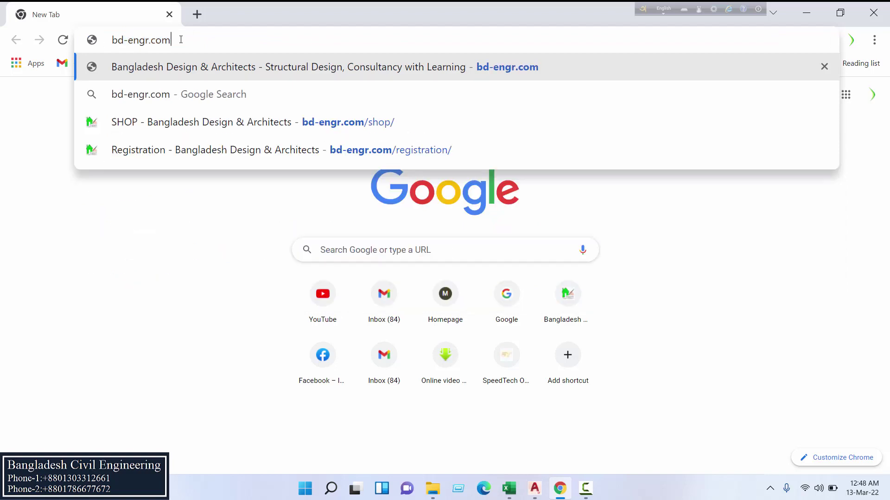
pyautogui.press('Return')
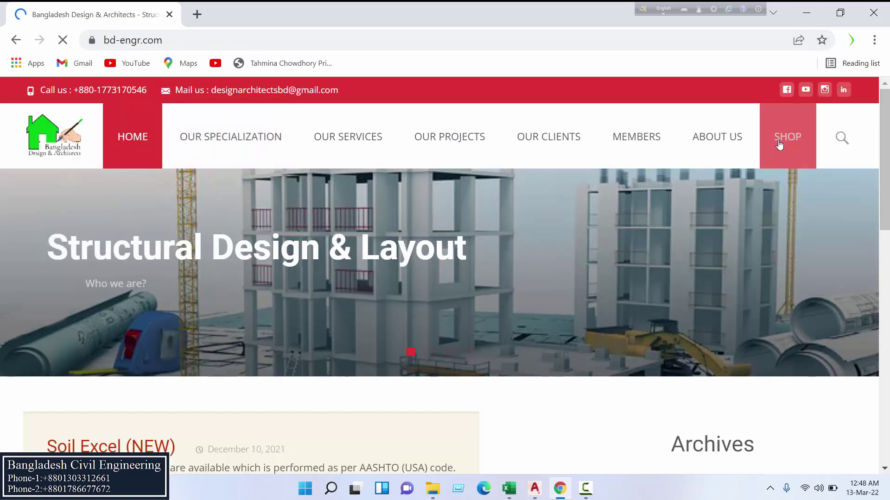
# Open the website's Shop page and look over the design sheet and soil bearing capacity products on offer.
pyautogui.click(781, 141)
pyautogui.scroll(-2, 779, 145)
pyautogui.scroll(-2, 779, 145)
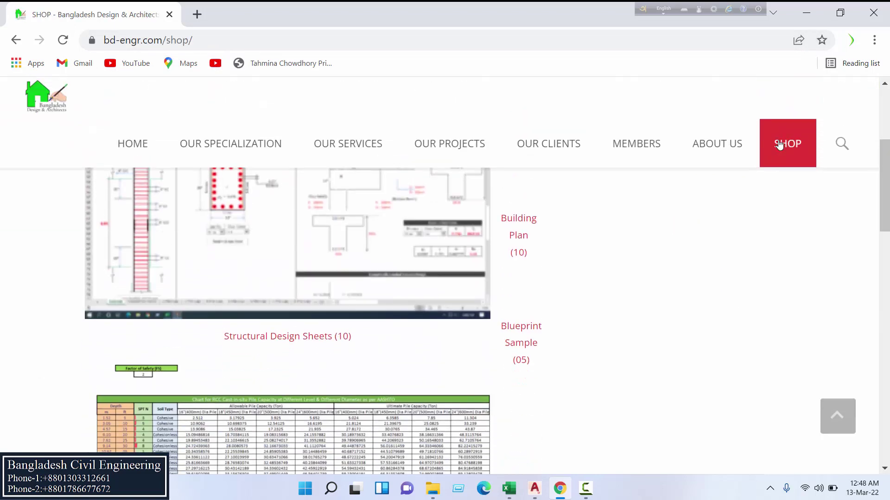
pyautogui.scroll(4, 788, 139)
pyautogui.scroll(-1, 478, 297)
pyautogui.scroll(-6, 477, 295)
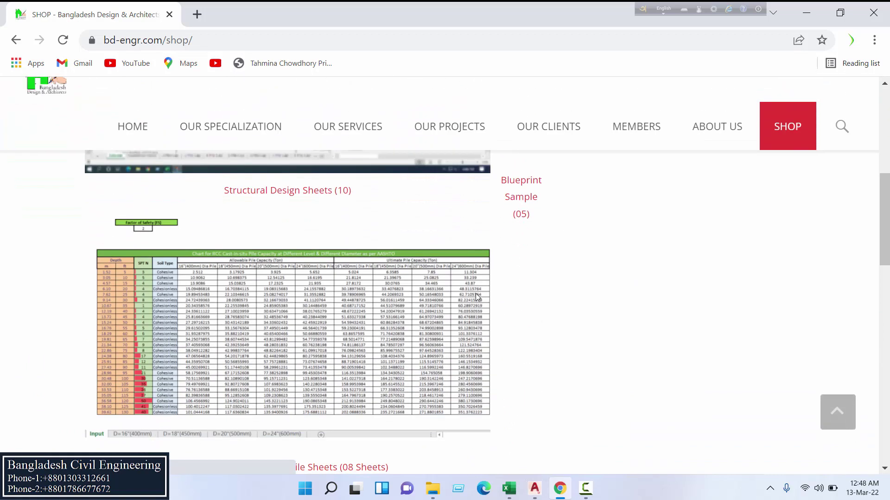
pyautogui.scroll(5, 602, 258)
pyautogui.scroll(-1, 524, 313)
pyautogui.scroll(-10, 360, 298)
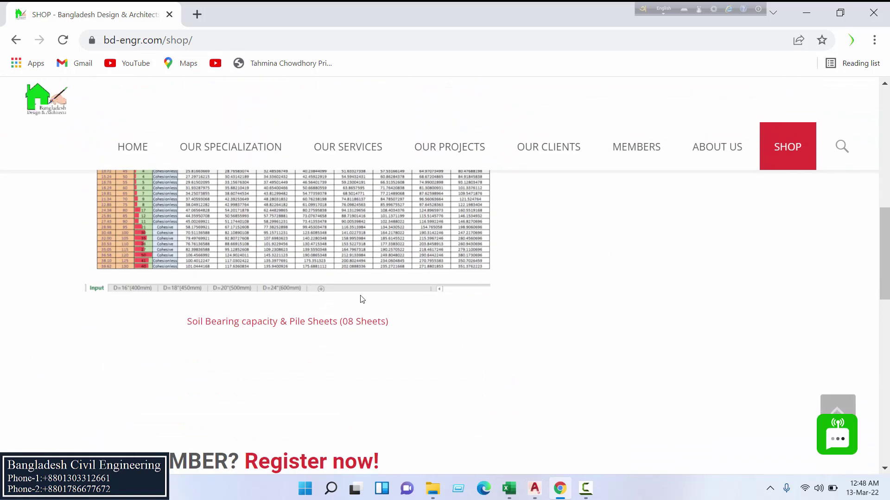
# Open the new member registration page and view the app download links and registration instructions.
pyautogui.scroll(1, 289, 330)
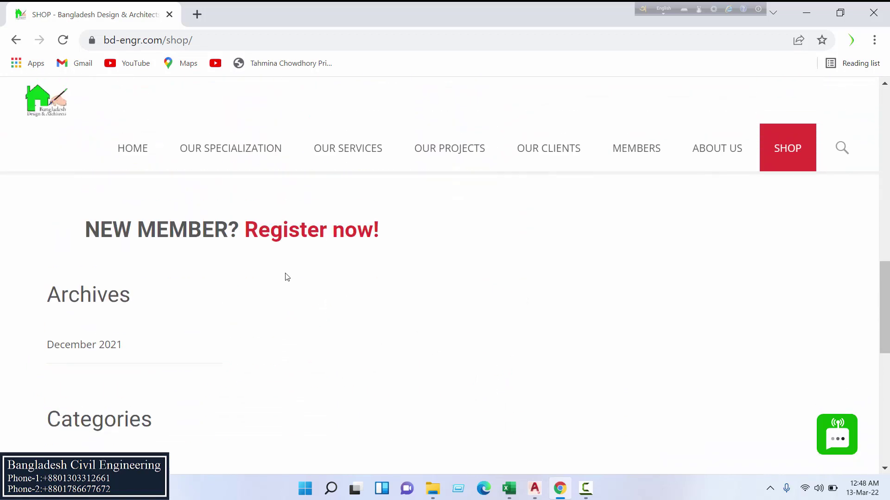
pyautogui.click(299, 250)
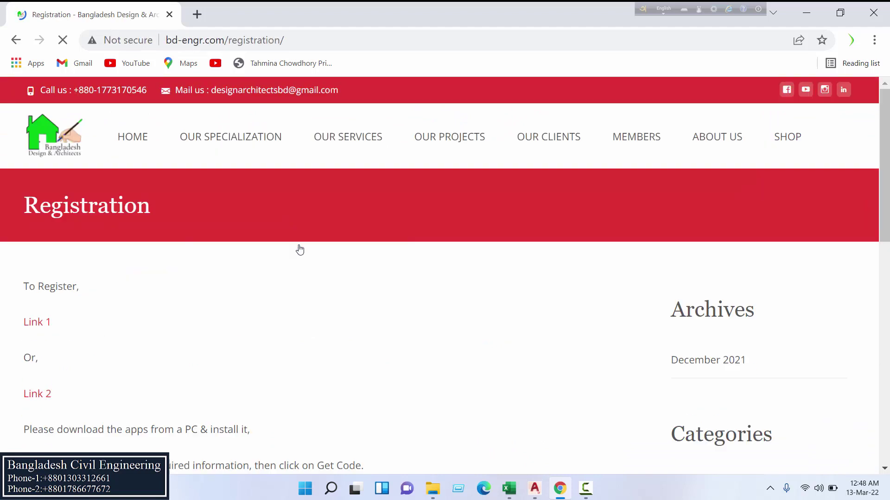
pyautogui.scroll(-2, 278, 255)
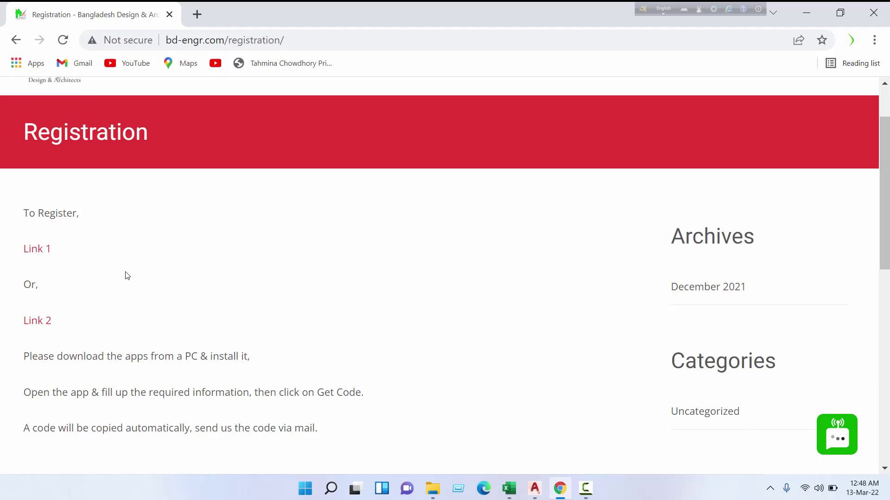
# Switch back to Excel and bring up the Front Page sheet of the Slab Design workbook.
pyautogui.click(509, 488)
pyautogui.click(399, 427)
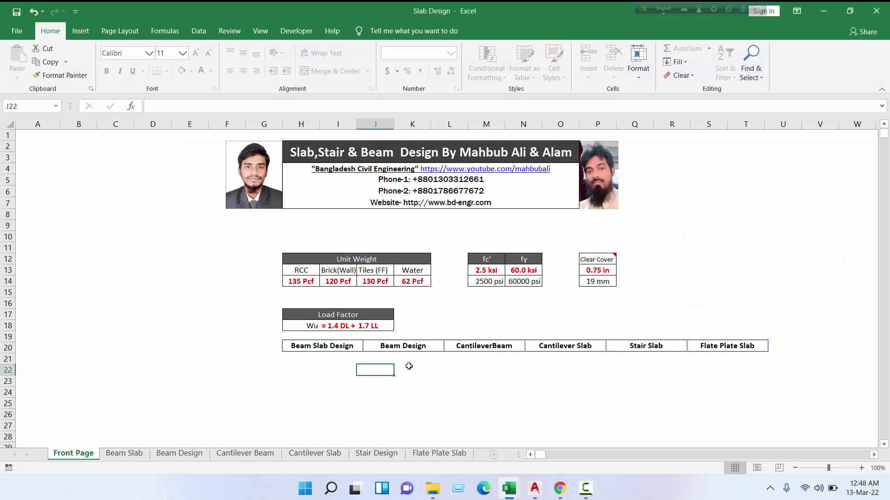
pyautogui.scroll(-1, 408, 365)
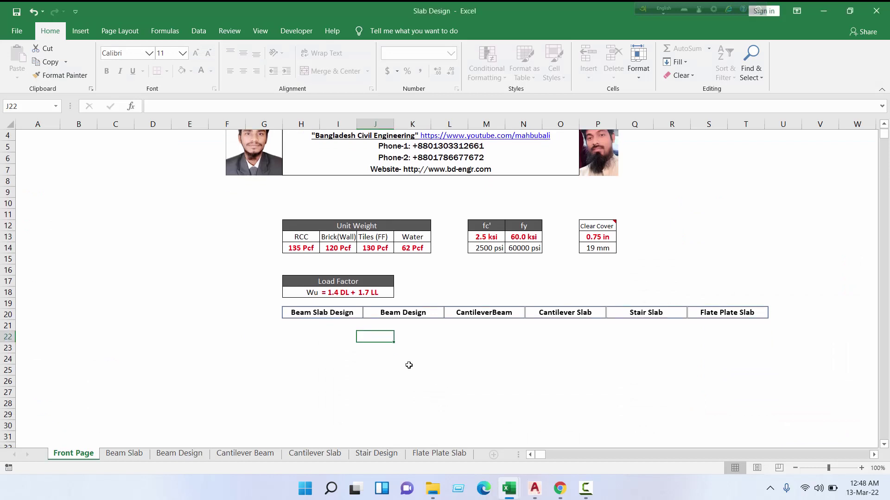
pyautogui.scroll(1, 409, 362)
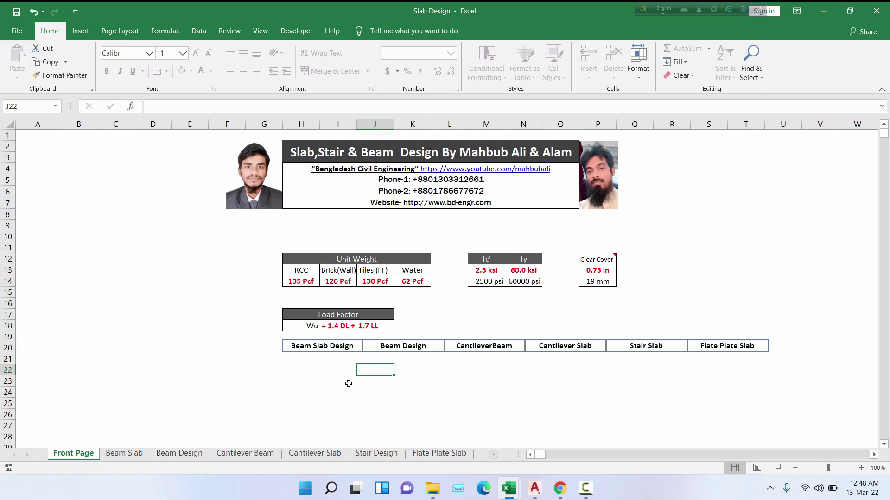
# Examine the unit weight inputs for RCC, brick wall, tiles and water on the Front Page sheet.
pyautogui.click(301, 280)
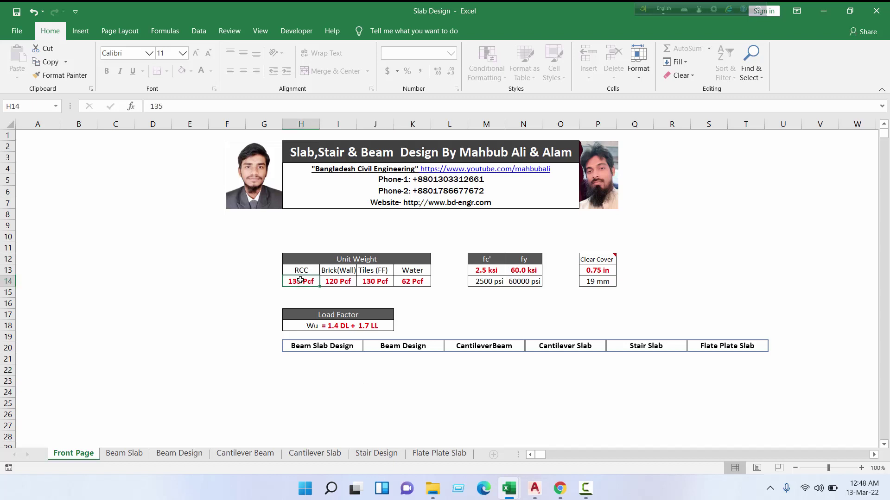
pyautogui.click(329, 292)
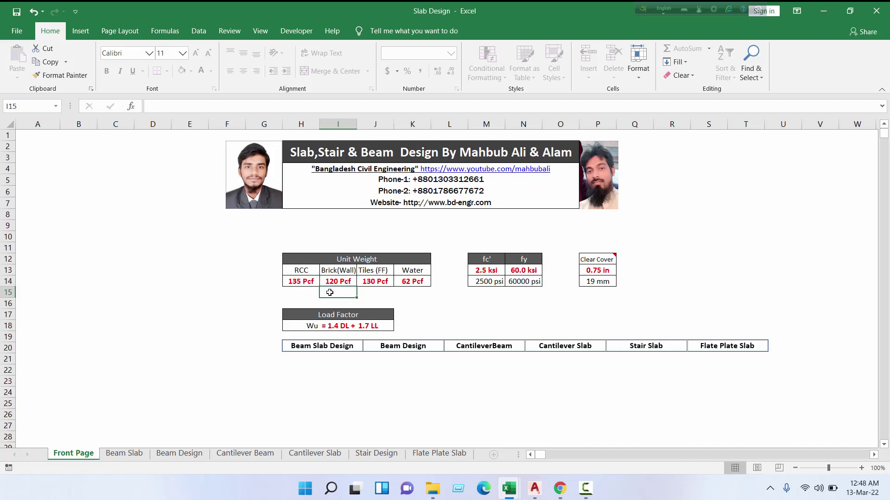
pyautogui.click(351, 155)
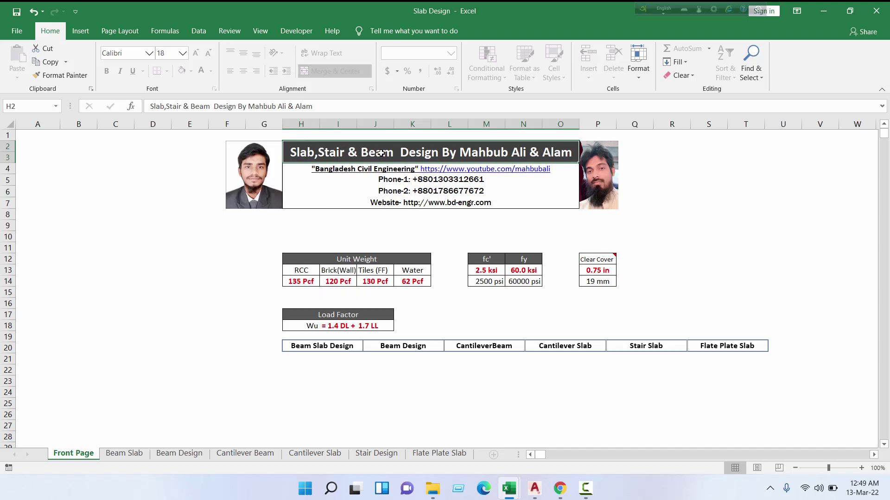
pyautogui.click(299, 280)
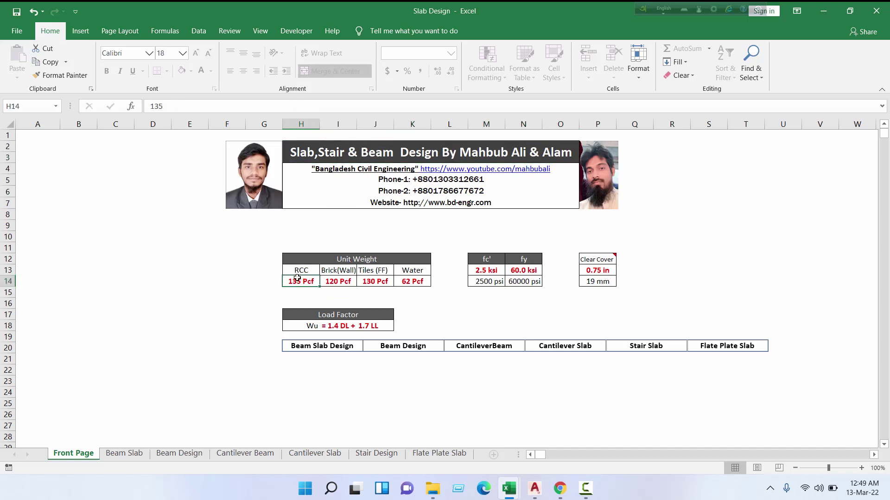
pyautogui.click(335, 281)
pyautogui.click(375, 281)
pyautogui.click(418, 281)
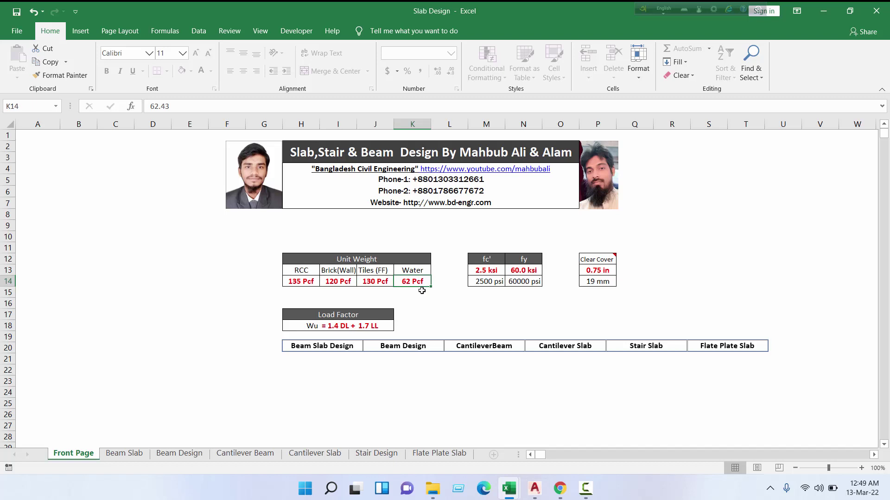
pyautogui.click(420, 291)
pyautogui.click(416, 282)
pyautogui.click(415, 289)
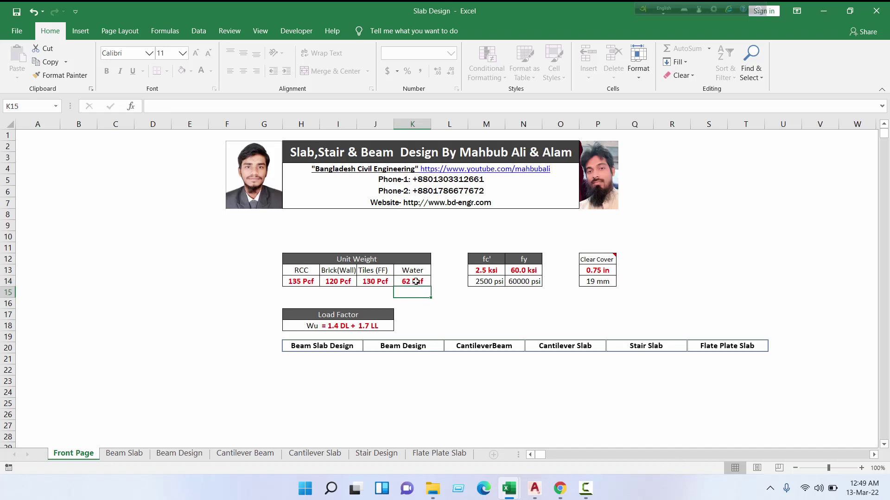
pyautogui.click(416, 279)
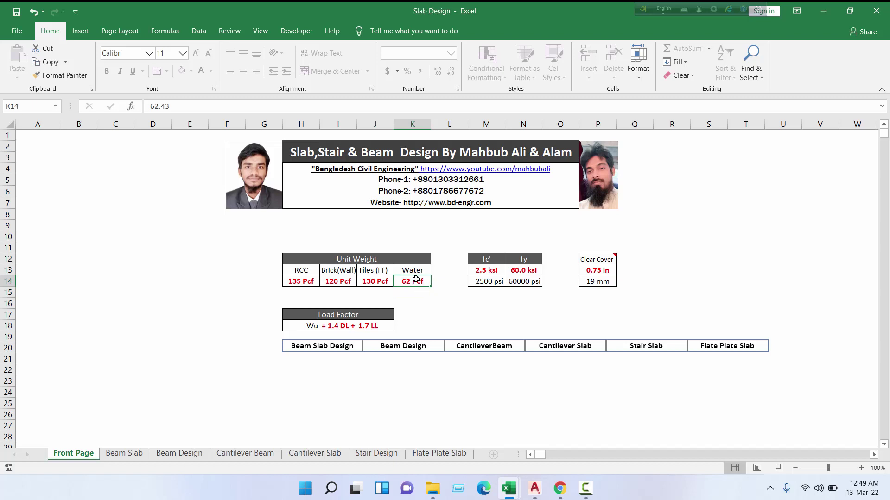
# Inspect the fc', fy and clear cover inputs and the dead and live load factors on the Front Page sheet.
pyautogui.click(491, 268)
pyautogui.click(528, 270)
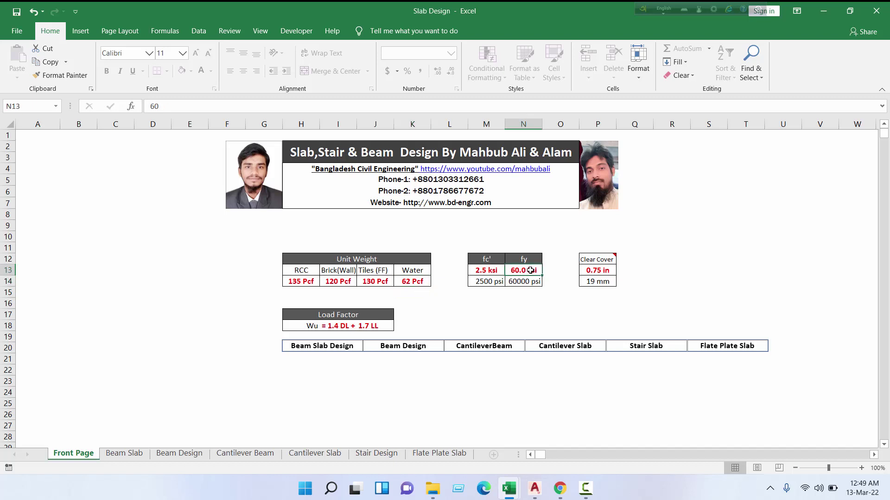
pyautogui.click(604, 270)
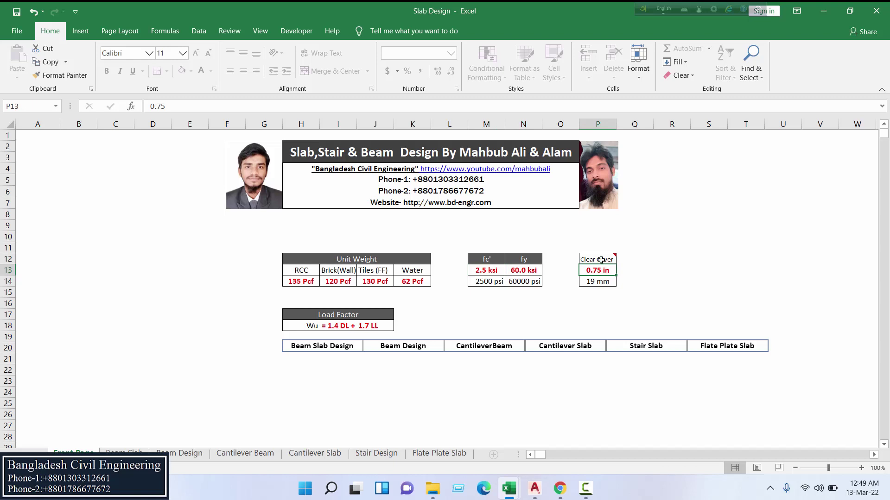
pyautogui.click(601, 260)
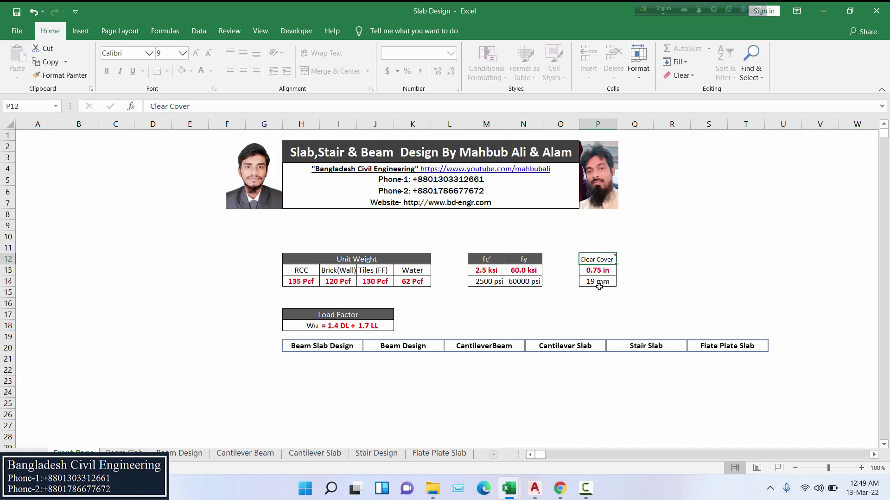
pyautogui.click(339, 326)
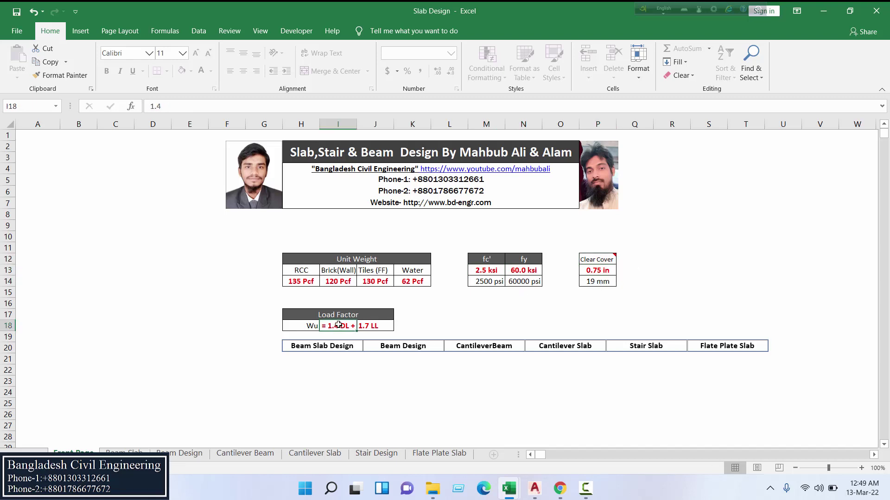
pyautogui.click(369, 326)
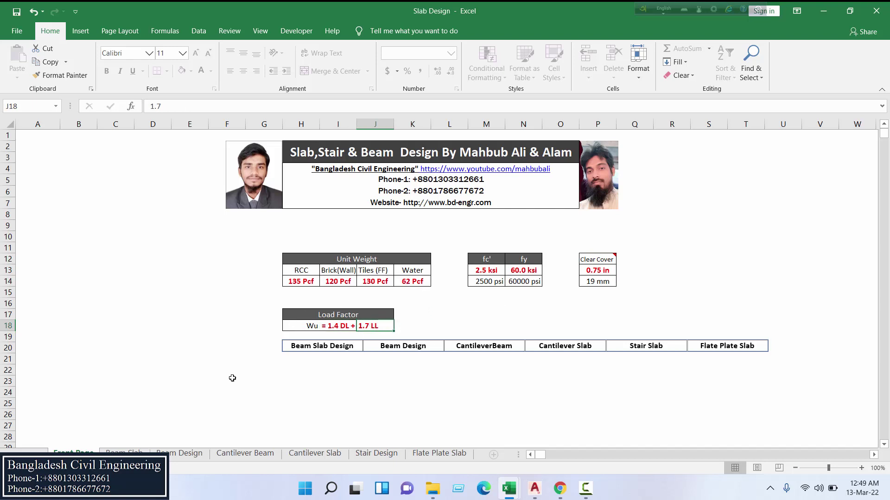
# Open the Beam Slab Design sheet from the Front Page links and look over its layout.
pyautogui.click(322, 351)
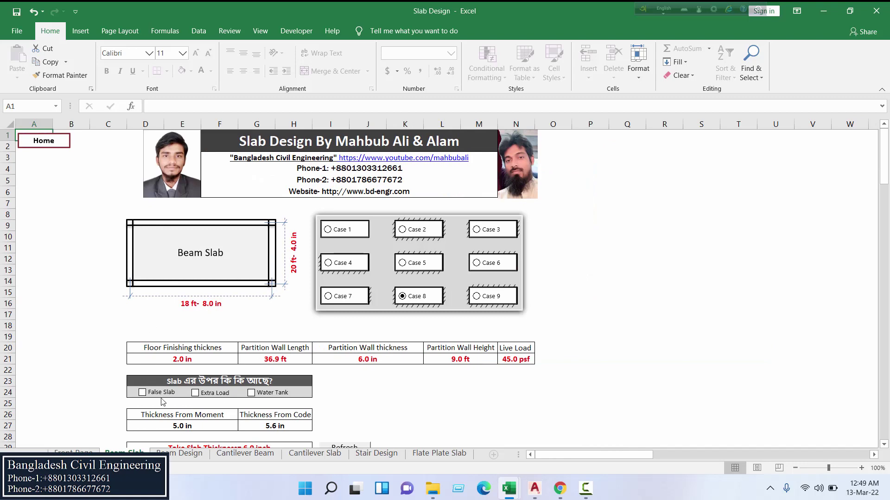
pyautogui.scroll(-3, 163, 402)
pyautogui.scroll(3, 406, 439)
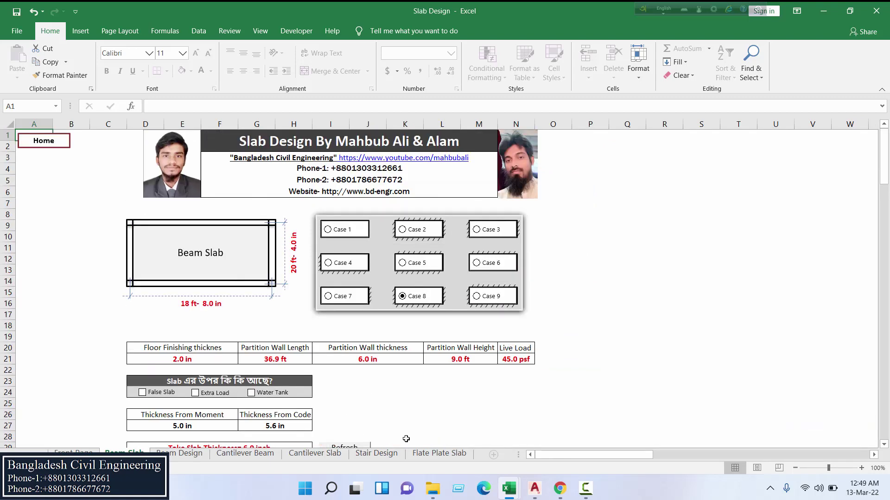
pyautogui.click(585, 489)
pyautogui.click(836, 442)
pyautogui.click(83, 195)
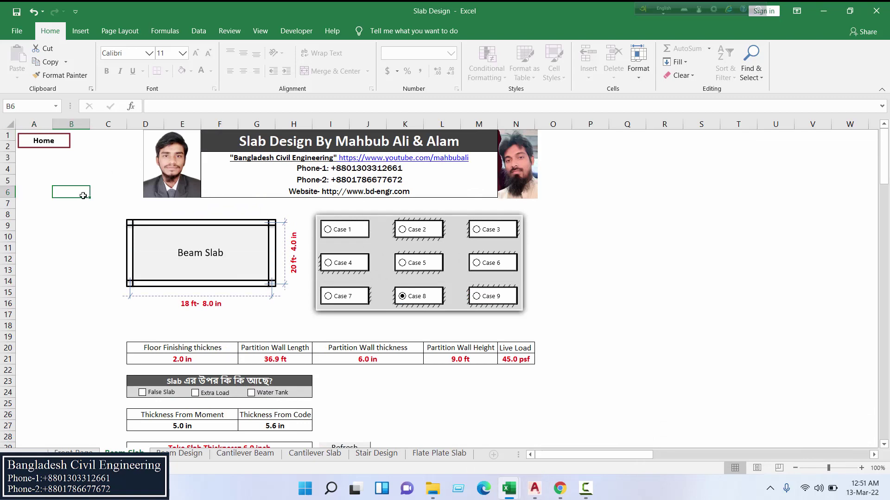
# Return to the Front Page through the Home link and reopen the Beam Slab sheet.
pyautogui.click(48, 145)
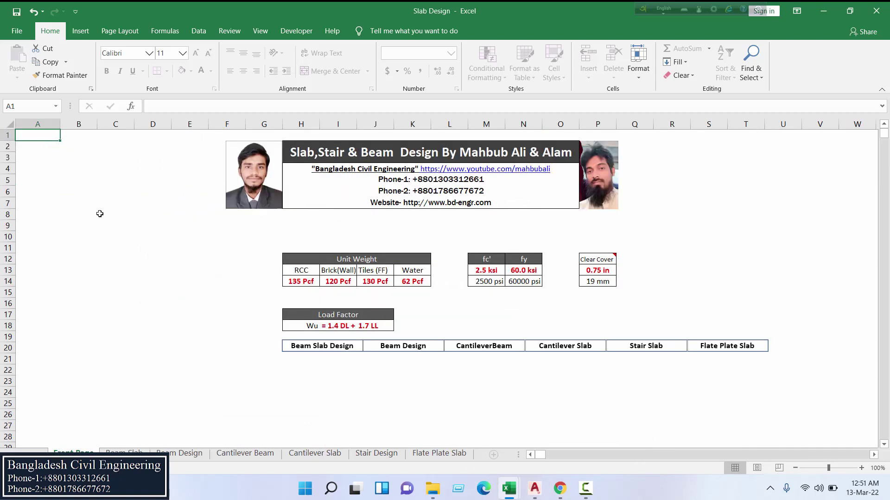
pyautogui.click(139, 452)
pyautogui.click(110, 183)
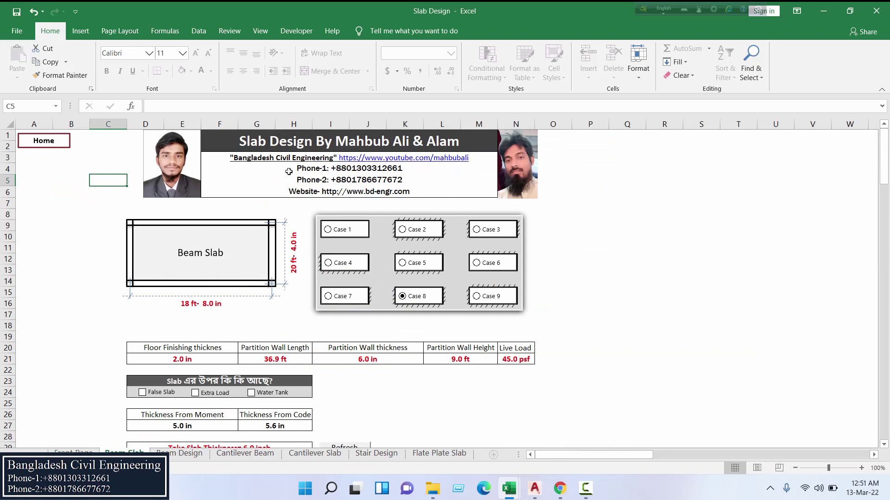
# Inspect the feet and inches inputs for the vertical and horizontal spans of the beam slab diagram.
pyautogui.click(288, 249)
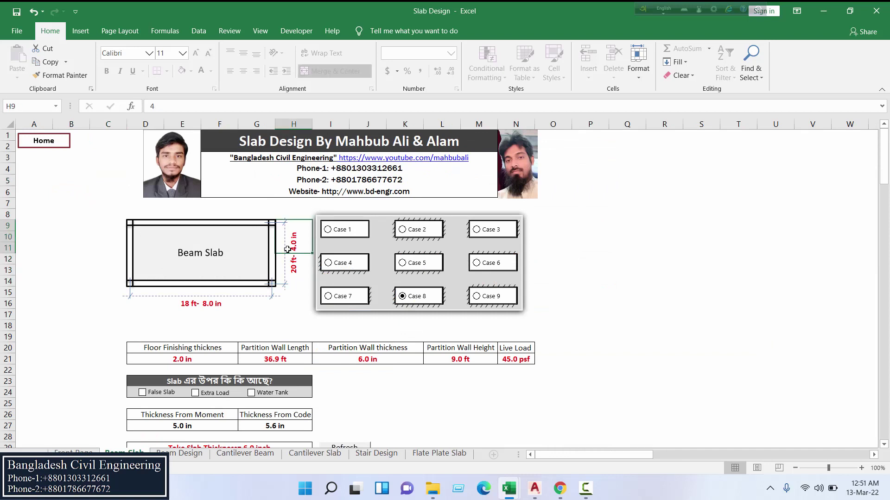
pyautogui.click(173, 304)
pyautogui.click(209, 308)
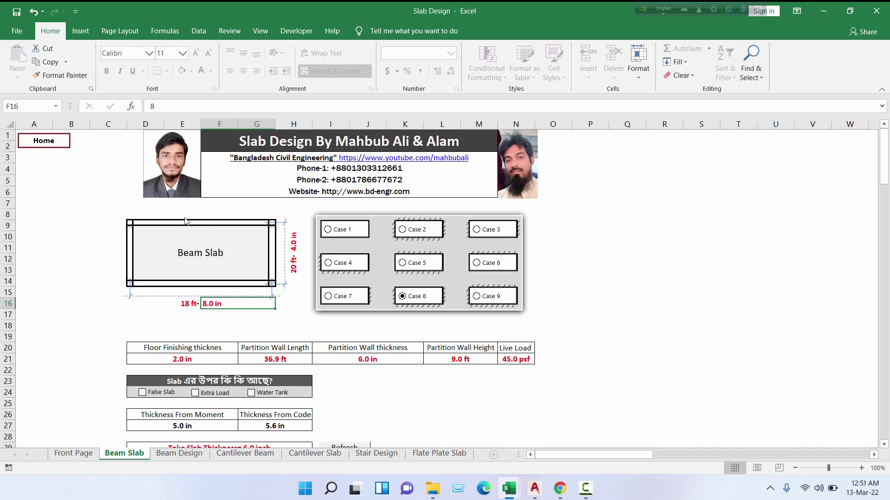
# Switch to the Savar.dwg drawing in AutoCAD and view the typical floor plan with beam.
pyautogui.click(535, 489)
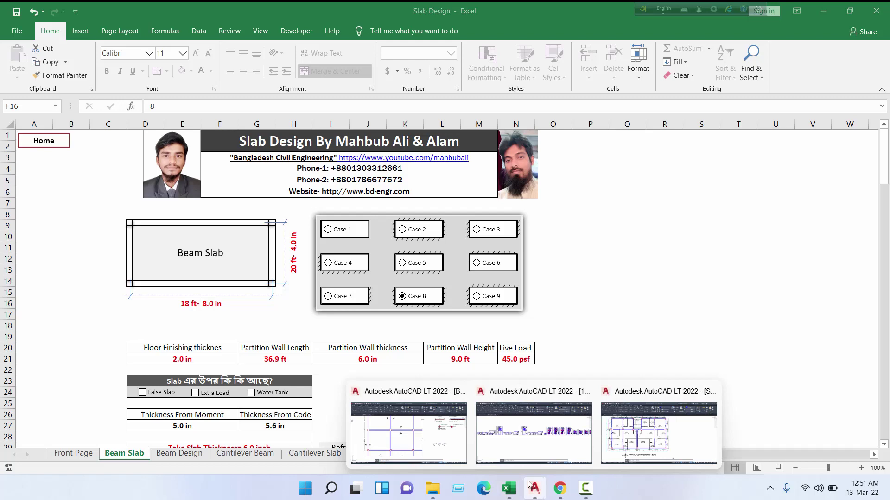
pyautogui.click(654, 436)
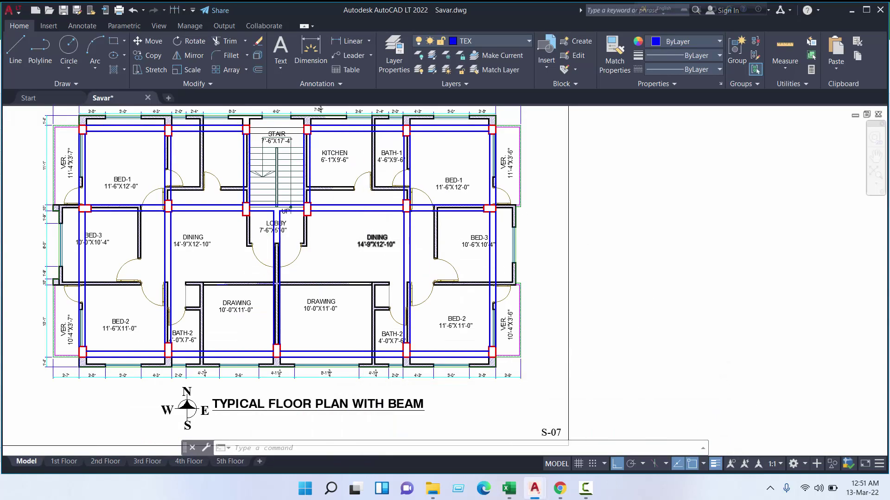
pyautogui.scroll(3, 362, 241)
pyautogui.scroll(-3, 419, 302)
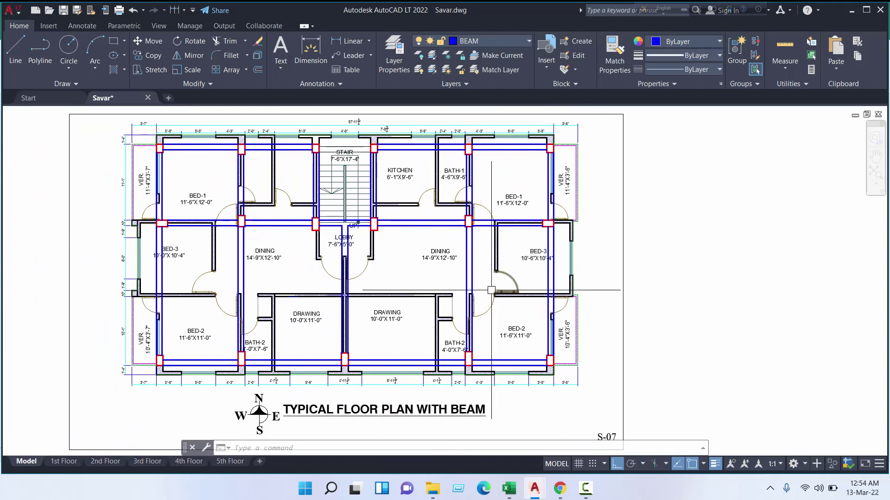
# Dimension the horizontal span of the dining and drawing room slab panel, from the lobby's central beam to the beam beside BED-3.
pyautogui.scroll(3, 455, 239)
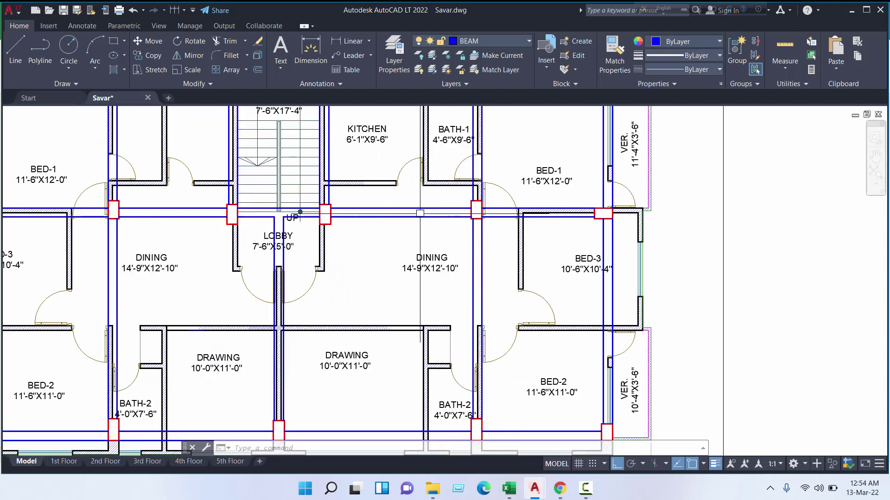
pyautogui.click(311, 49)
pyautogui.scroll(6, 280, 223)
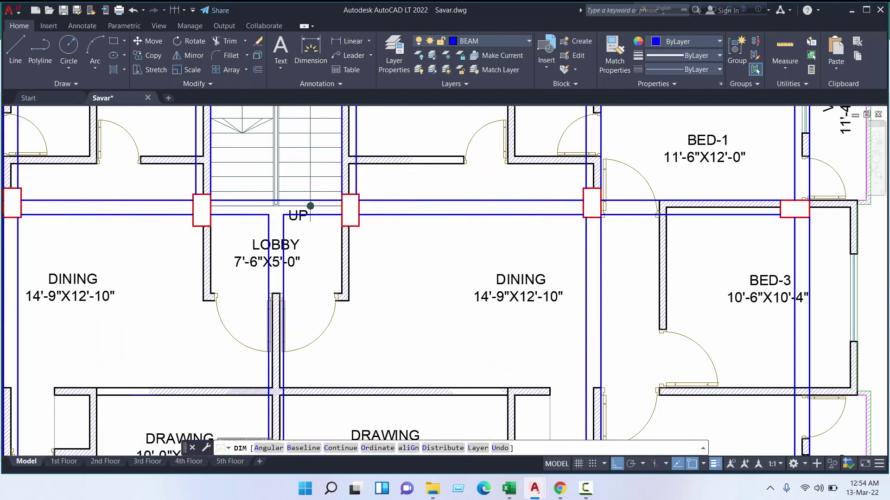
pyautogui.click(283, 217)
pyautogui.scroll(-5, 297, 185)
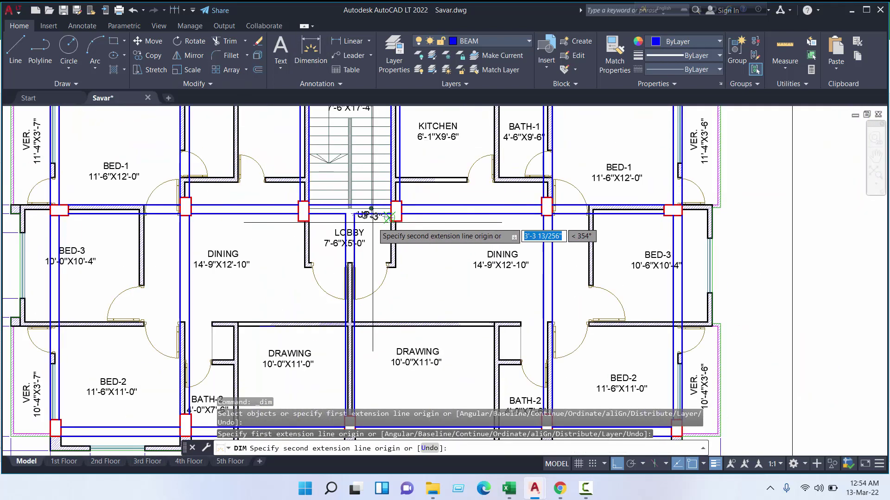
pyautogui.scroll(5, 579, 204)
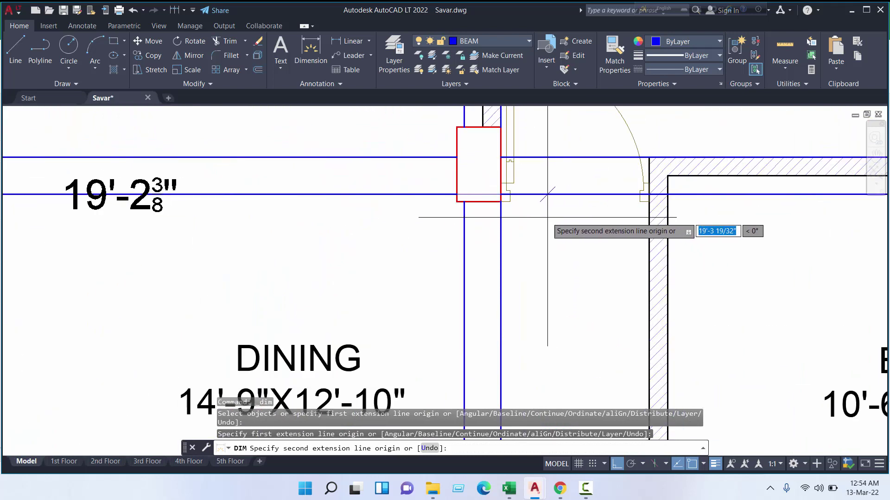
pyautogui.click(500, 197)
pyautogui.click(503, 270)
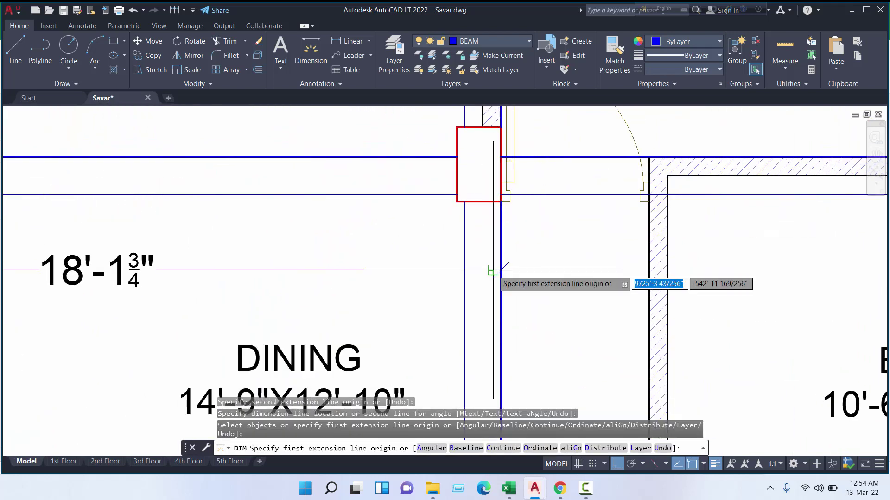
# Dimension the same panel's vertical span, from the beam above the dining room to the beam below the drawing room, and end the command.
pyautogui.click(451, 159)
pyautogui.scroll(-6, 453, 290)
pyautogui.moveTo(453, 289); pyautogui.dragTo(433, 159, button='middle')
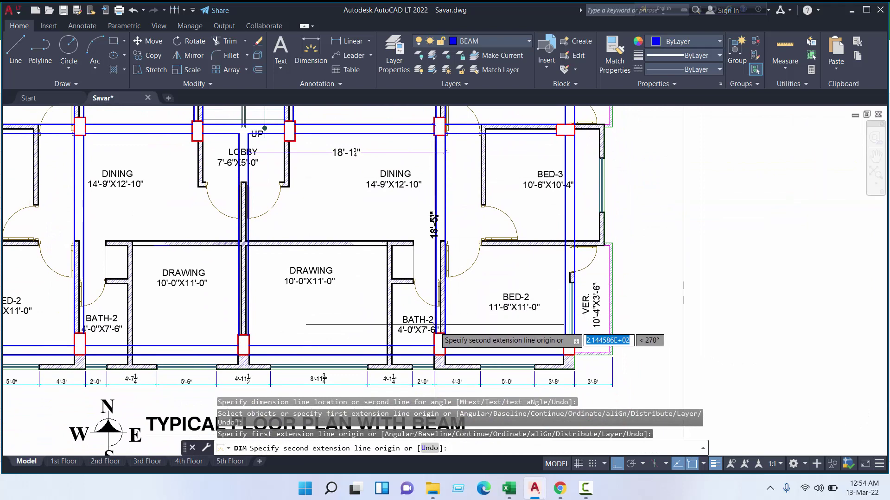
pyautogui.scroll(7, 435, 352)
pyautogui.click(430, 312)
pyautogui.scroll(-6, 423, 315)
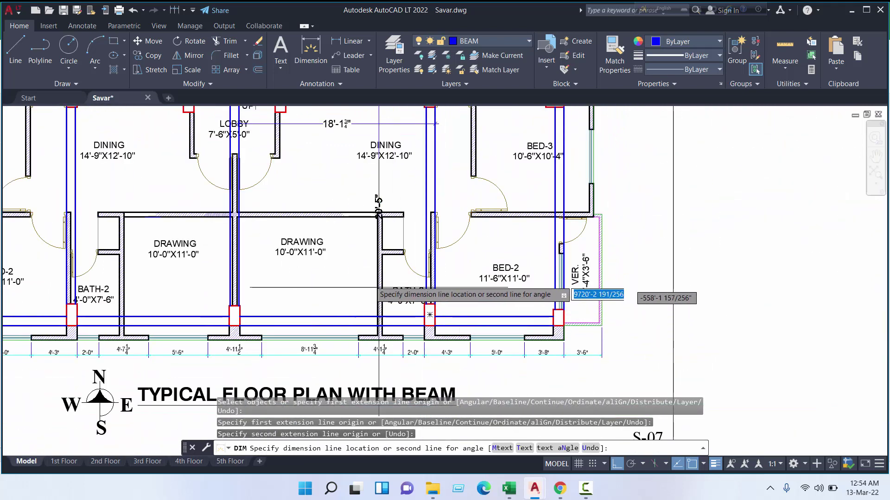
pyautogui.click(358, 271)
pyautogui.rightClick(314, 164)
pyautogui.click(334, 175)
# Examine the horizontal and vertical span dimensions of the dining and drawing room slab panel.
pyautogui.moveTo(332, 152); pyautogui.dragTo(375, 226, button='middle')
pyautogui.scroll(4, 399, 289)
pyautogui.scroll(-2, 402, 221)
pyautogui.scroll(-2, 402, 222)
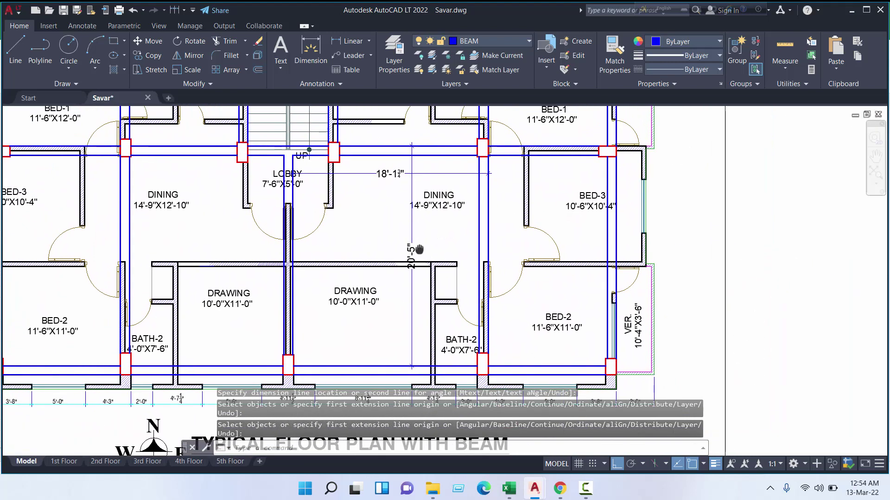
pyautogui.scroll(2, 394, 186)
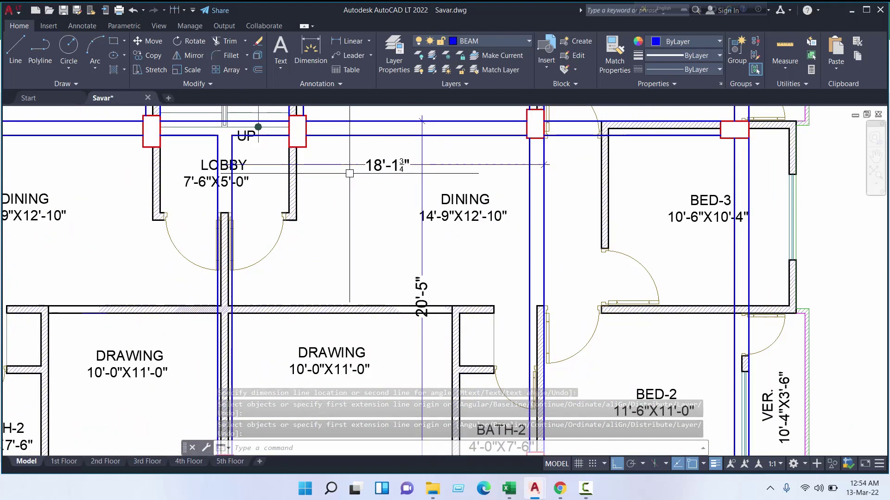
pyautogui.scroll(-2, 427, 221)
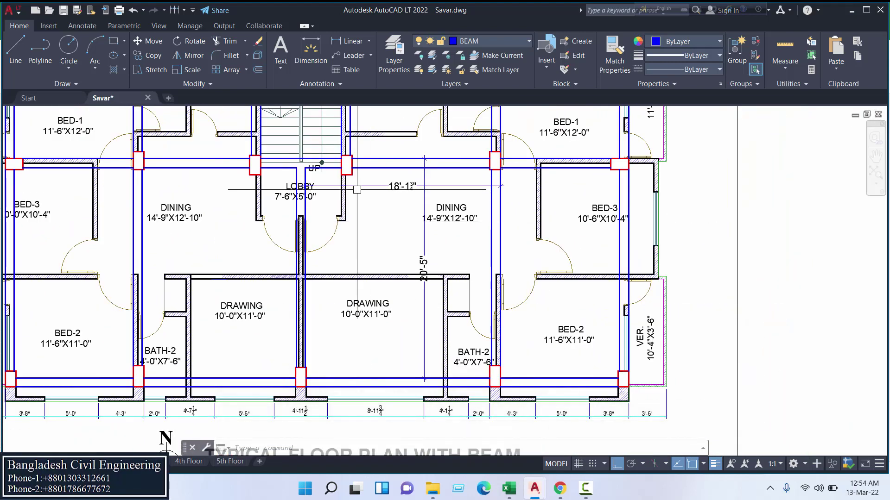
pyautogui.scroll(2, 408, 198)
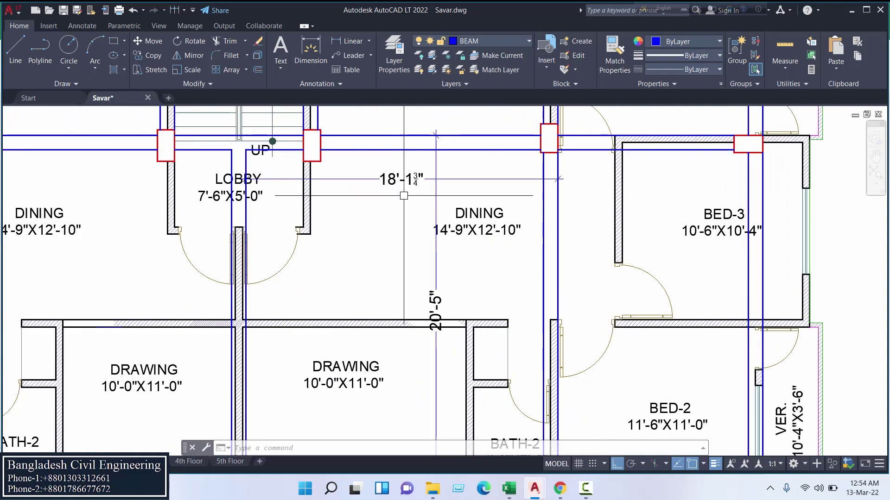
pyautogui.moveTo(460, 301); pyautogui.dragTo(446, 253, button='middle')
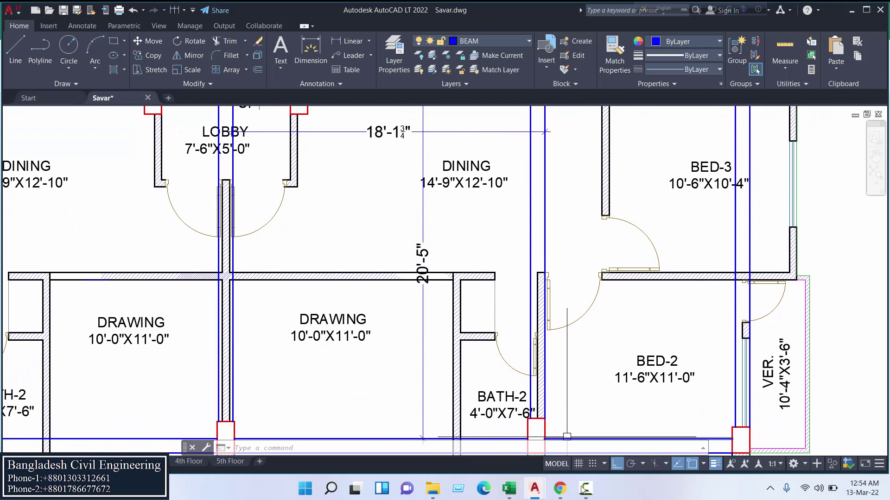
# Switch back to the Slab Design workbook in Excel and set the beam slab's horizontal span to 20 ft 5 in.
pyautogui.click(515, 492)
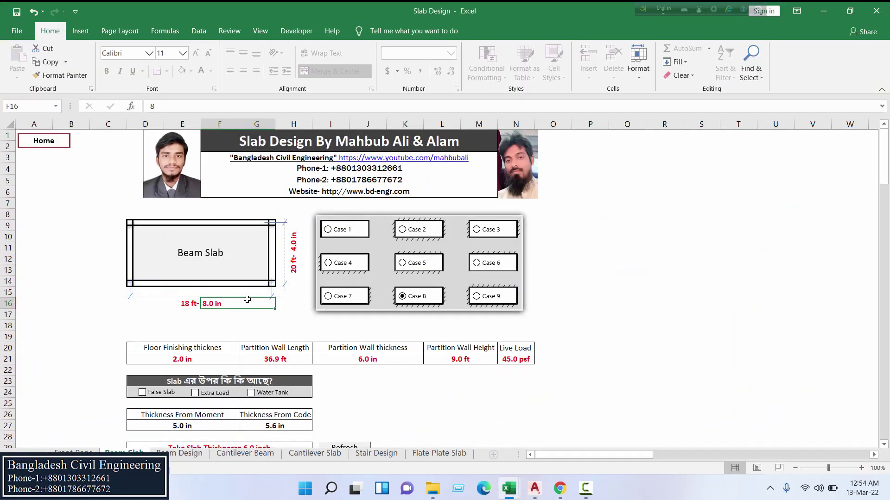
pyautogui.click(182, 304)
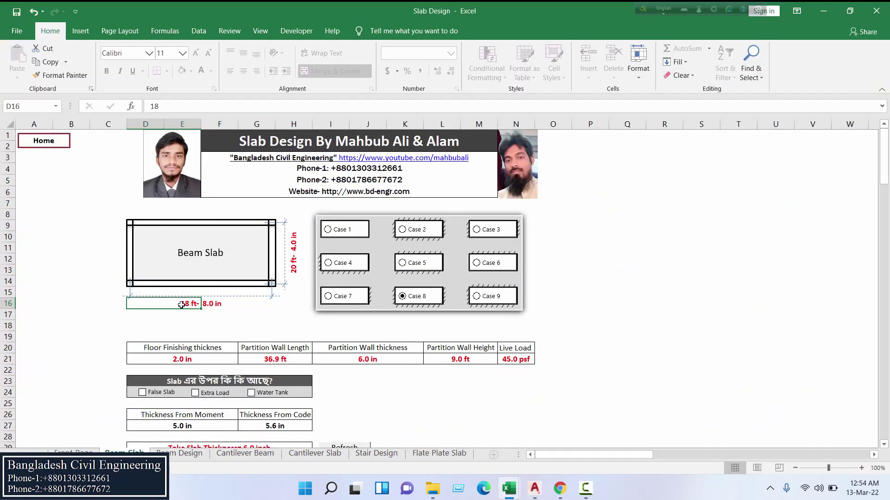
pyautogui.write('20')
pyautogui.press('Tab')
pyautogui.write('5')
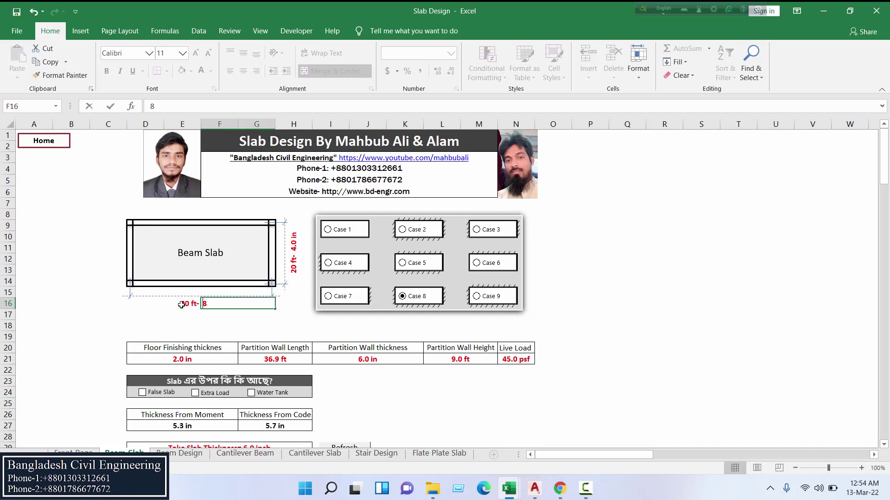
pyautogui.press('Tab')
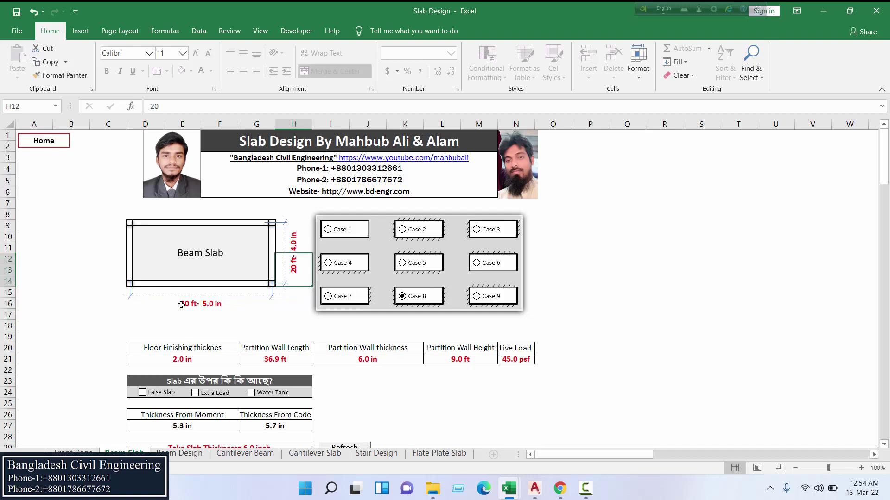
# Set the beam slab's vertical span to 18 ft 1.75 in.
pyautogui.write('18')
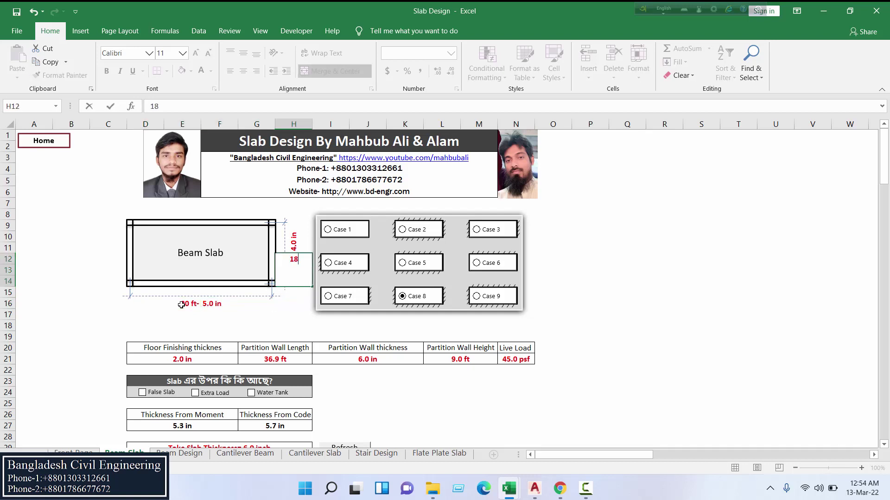
pyautogui.press('Tab')
pyautogui.write('1')
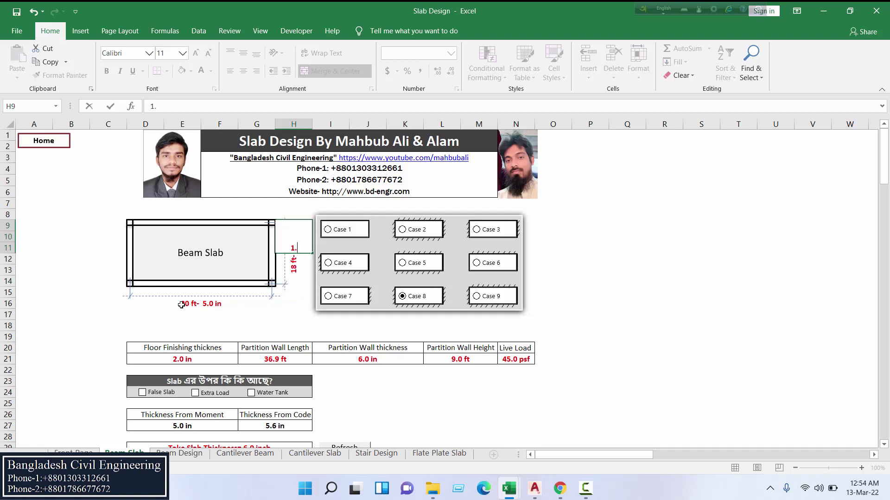
pyautogui.press('Return')
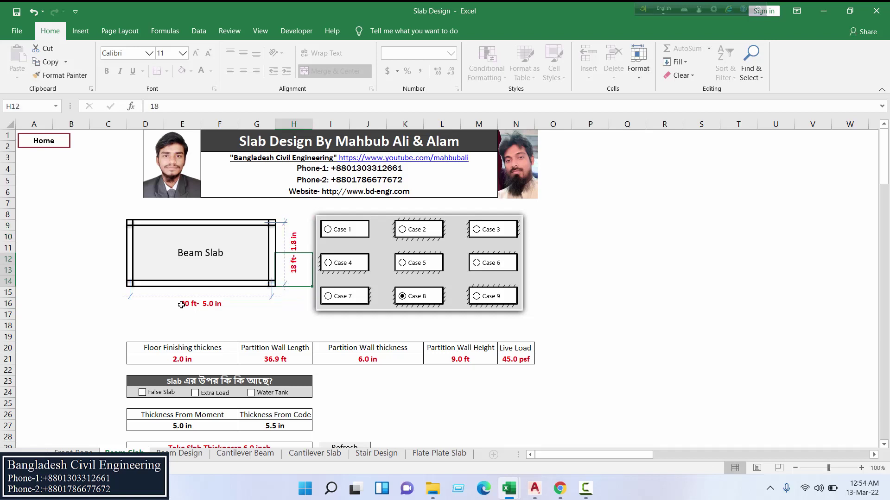
# Check the feet and inches entries of both beam slab spans.
pyautogui.click(181, 305)
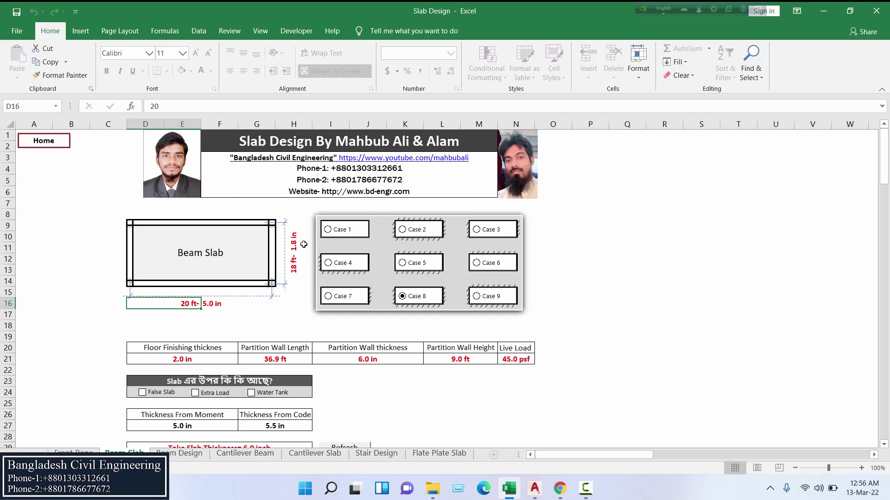
pyautogui.click(295, 246)
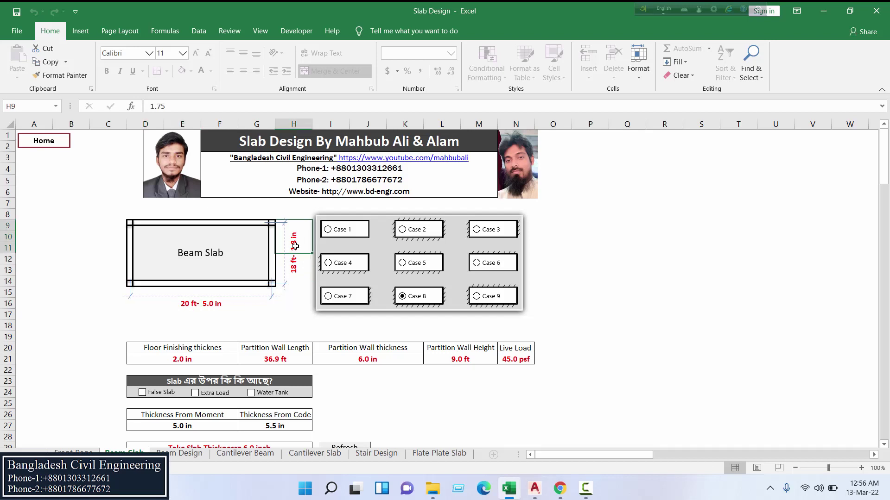
pyautogui.click(212, 306)
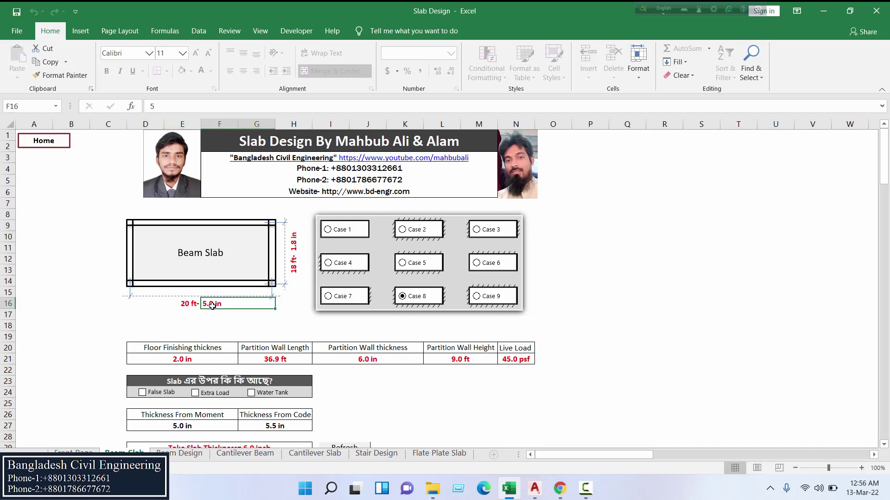
pyautogui.click(301, 266)
pyautogui.click(298, 248)
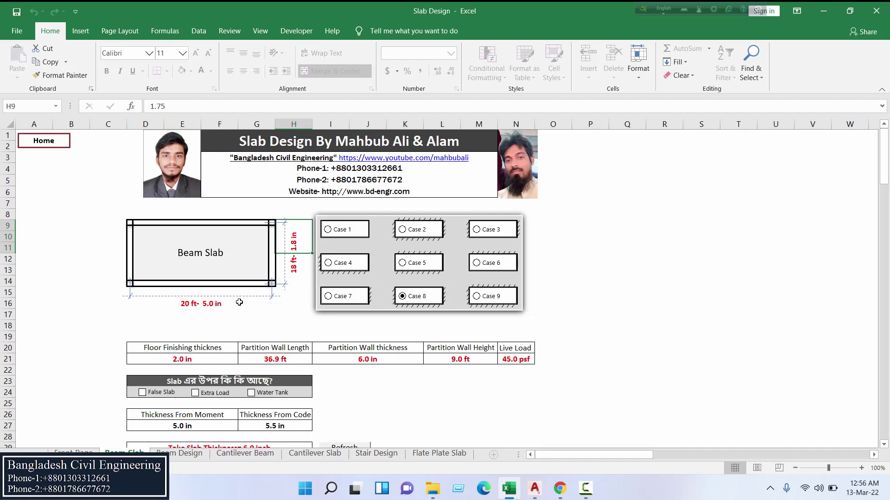
# View the load inputs, slab thickness and reinforcement layout below the diagram, and return to the horizontal span's inches entry.
pyautogui.scroll(-2, 221, 317)
pyautogui.scroll(-3, 232, 336)
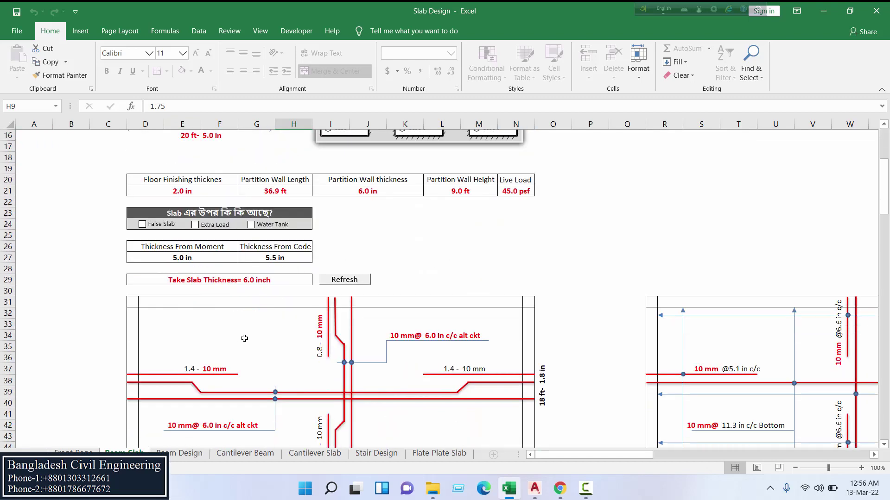
pyautogui.scroll(3, 302, 333)
pyautogui.click(206, 238)
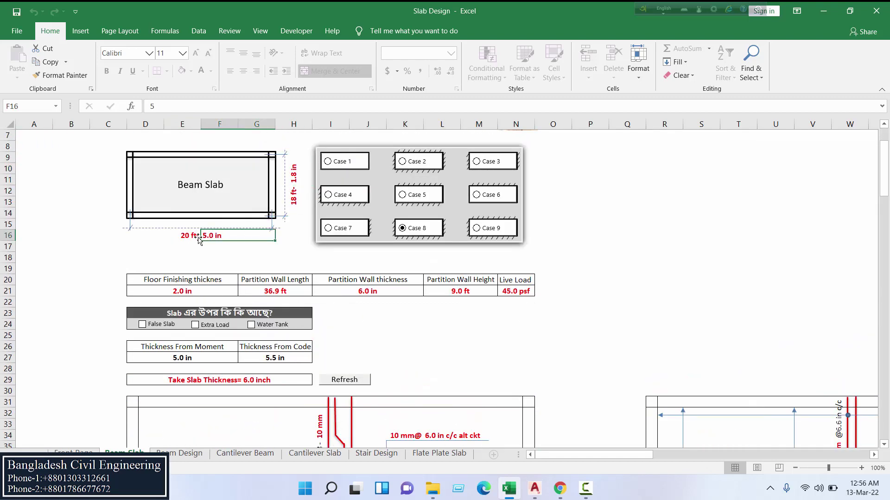
# Switch to the AutoCAD floor plan and examine the edges of the 18'-1¾" by 20'-5" slab panel and its neighbouring panels.
pyautogui.click(198, 240)
pyautogui.scroll(2, 218, 240)
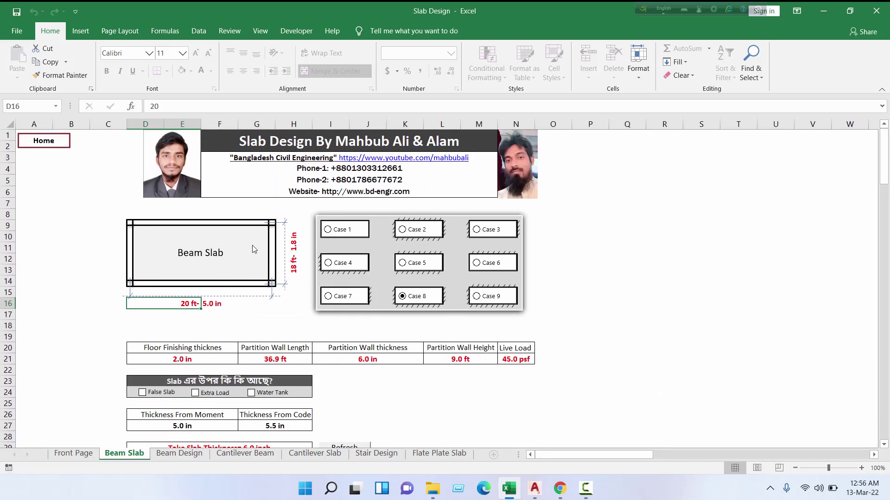
pyautogui.click(534, 489)
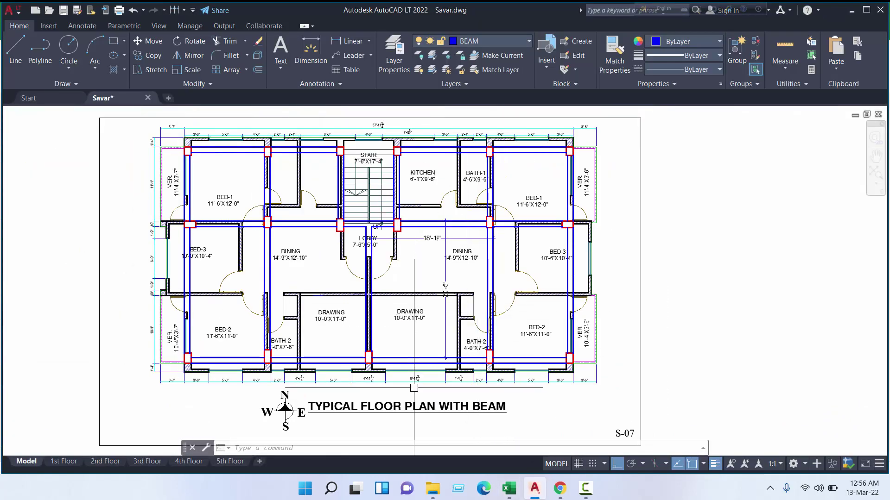
pyautogui.scroll(4, 425, 368)
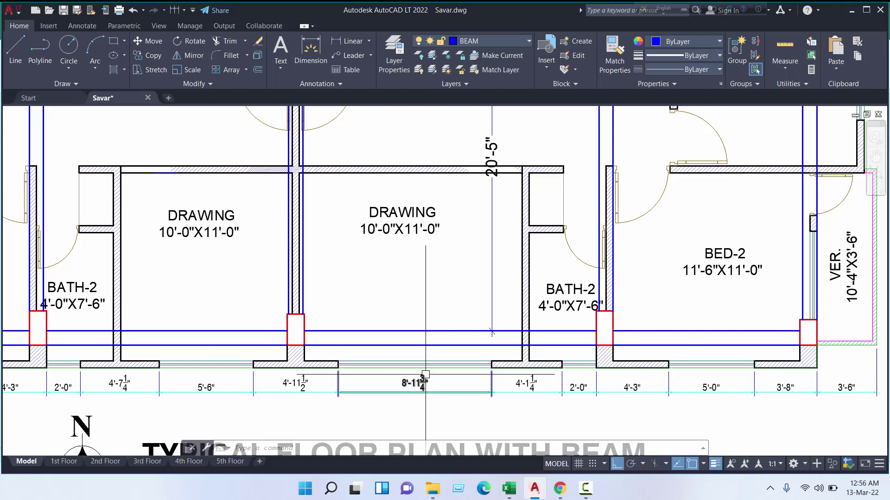
pyautogui.scroll(-2, 425, 364)
pyautogui.moveTo(308, 257); pyautogui.dragTo(336, 341, button='middle')
pyautogui.moveTo(447, 302); pyautogui.dragTo(404, 270, button='middle')
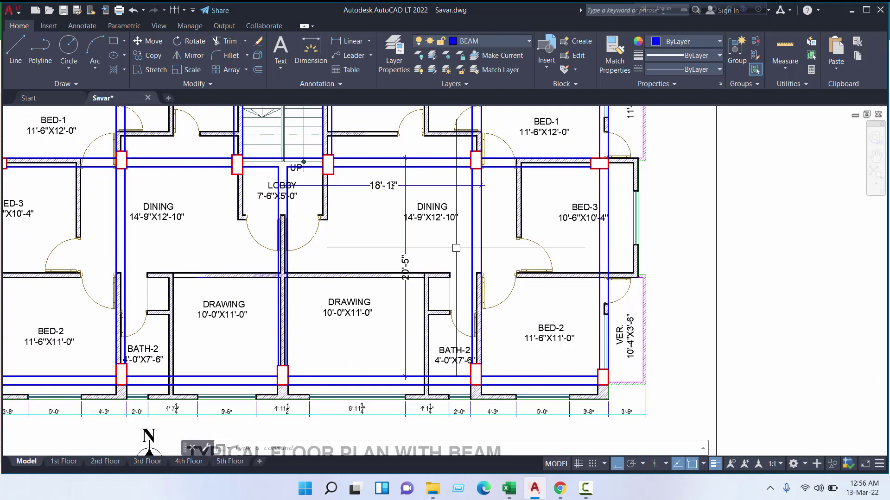
# Switch back to the Slab Design workbook in Excel, set the slab's edge condition to Case 2, and select the partition wall length entry.
pyautogui.click(509, 488)
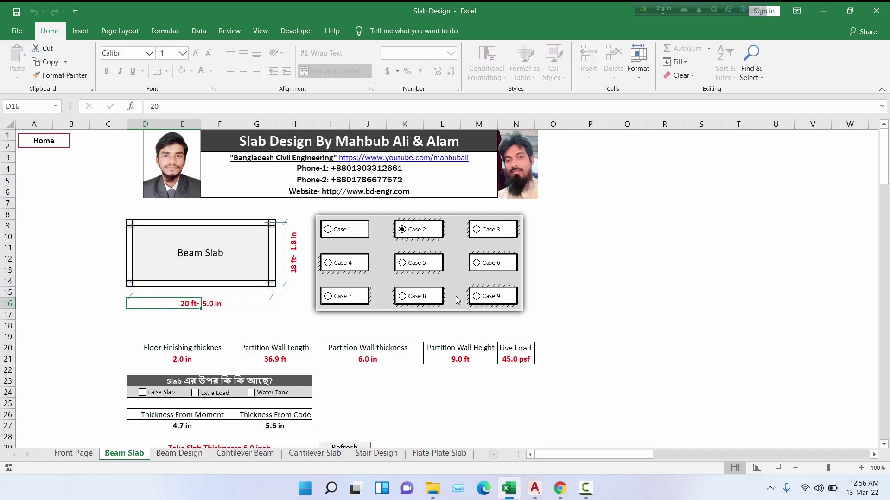
pyautogui.scroll(-1, 361, 302)
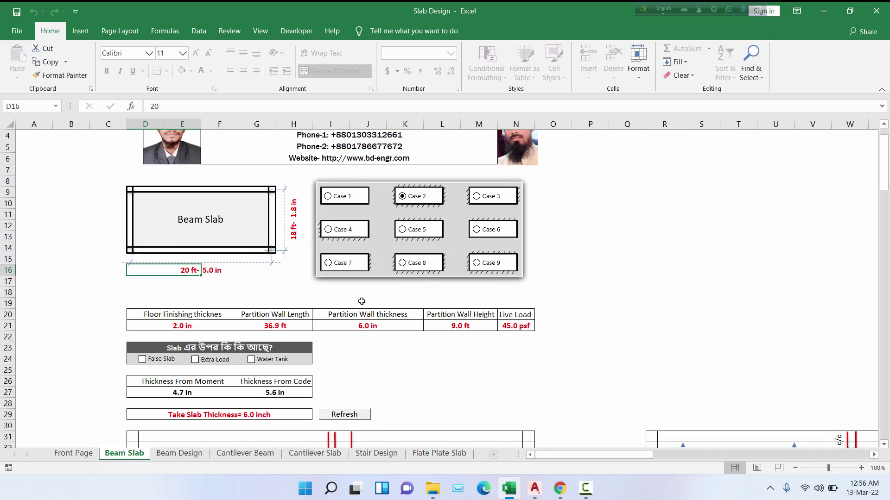
pyautogui.click(207, 325)
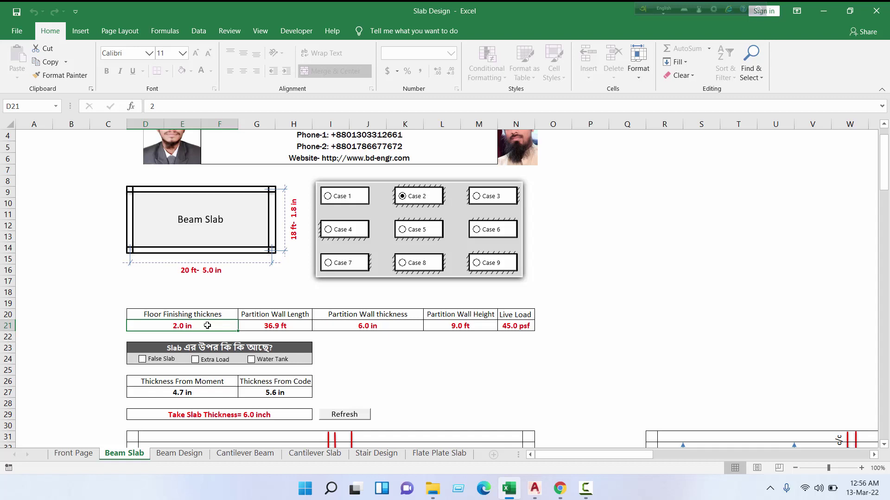
pyautogui.click(274, 325)
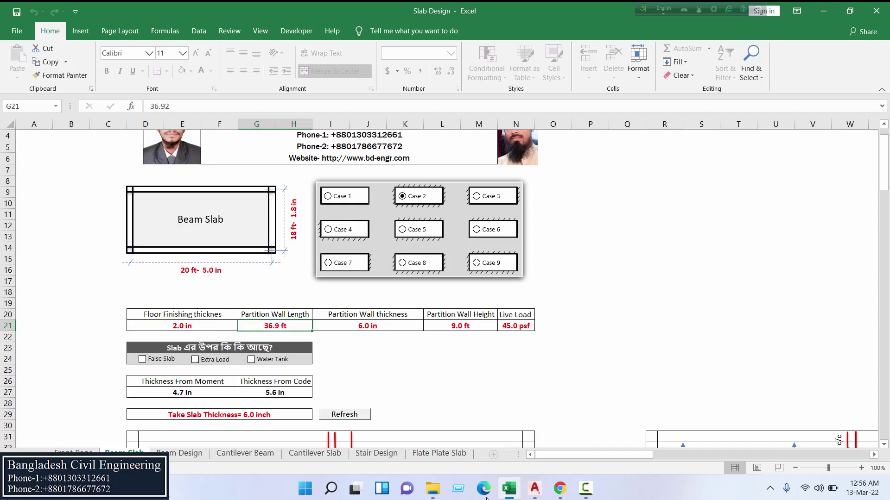
# Switch to AutoCAD and outline the slab panel with a rectangle from the lobby beam corner to the beam corner beside Bath-2.
pyautogui.click(534, 491)
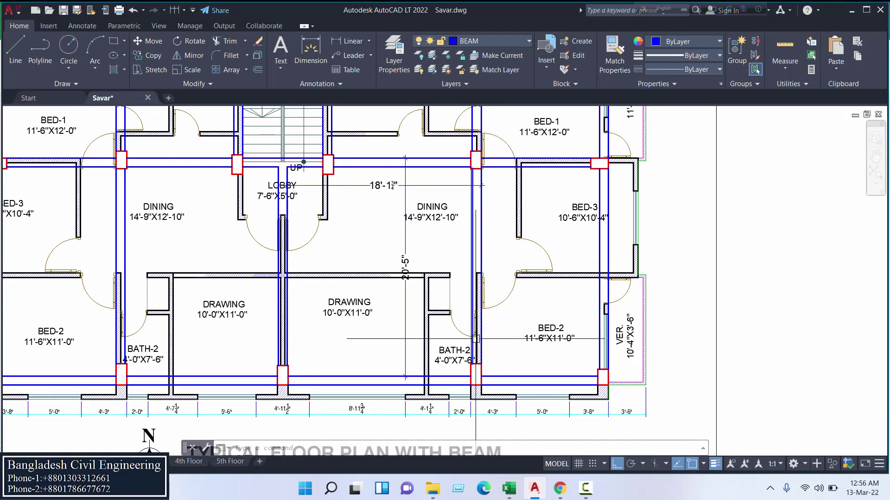
pyautogui.click(112, 44)
pyautogui.scroll(4, 272, 167)
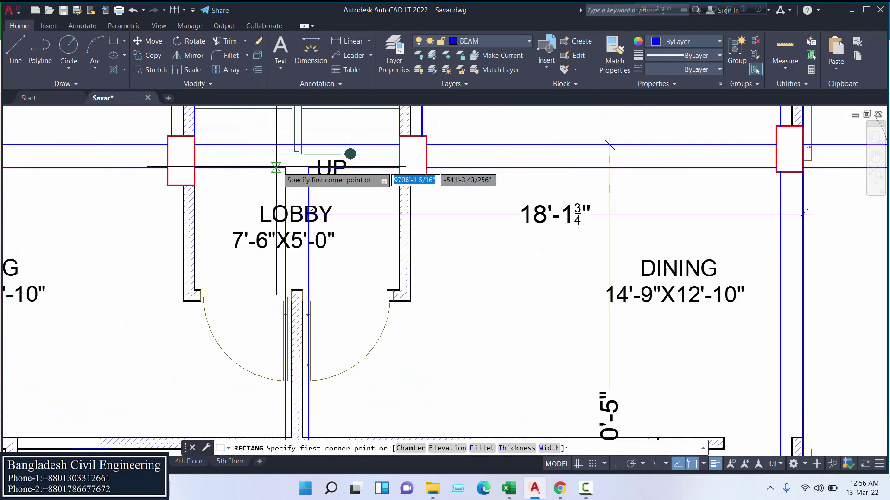
pyautogui.click(308, 168)
pyautogui.scroll(-5, 412, 293)
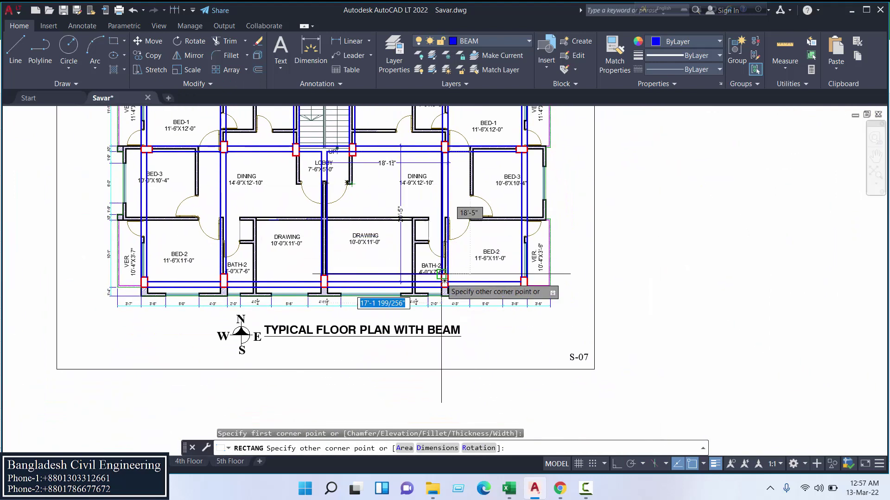
pyautogui.scroll(5, 427, 276)
pyautogui.click(427, 276)
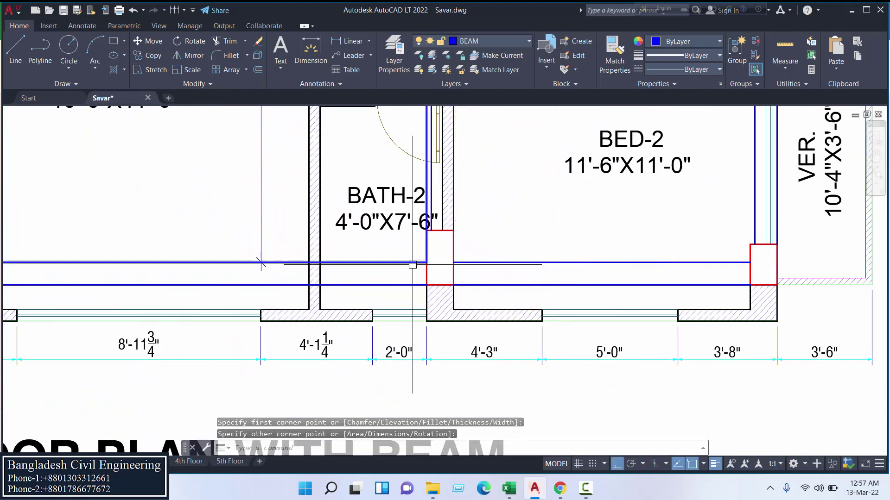
pyautogui.scroll(-5, 446, 253)
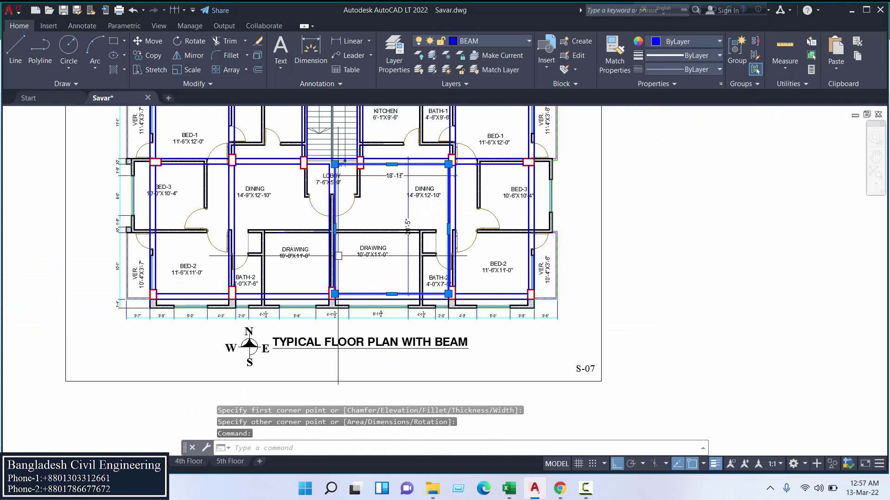
pyautogui.scroll(2, 426, 259)
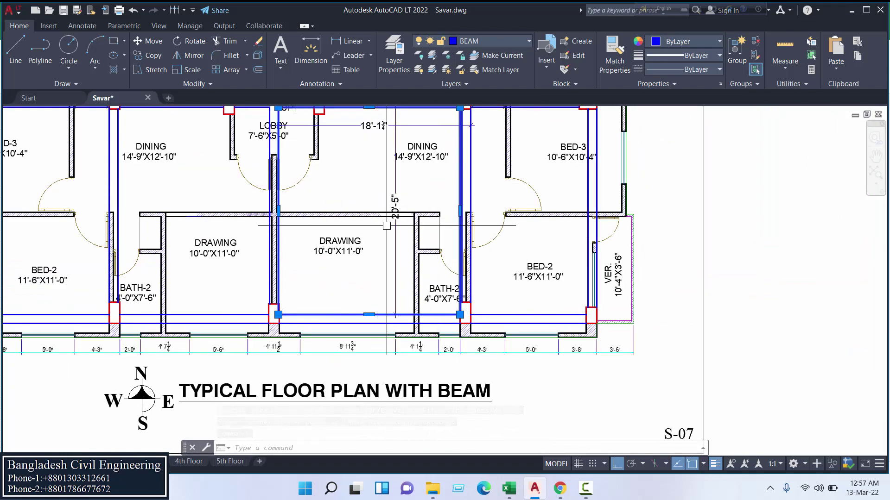
pyautogui.press('Escape')
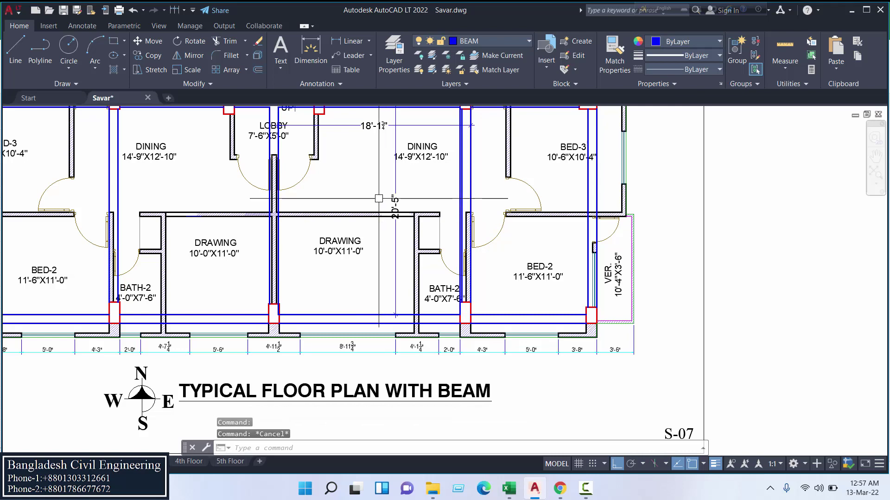
# Dimension the horizontal partition wall between Dining and Drawing across the panel, from beam to beam.
pyautogui.click(312, 48)
pyautogui.scroll(4, 319, 204)
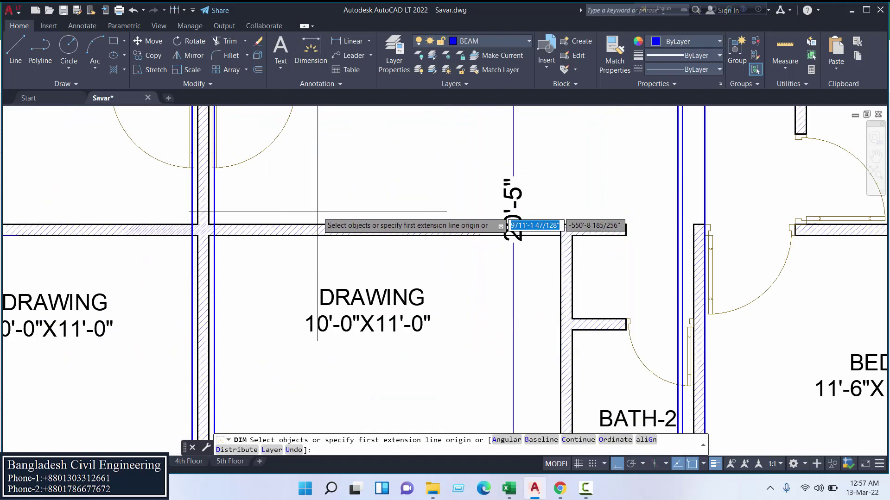
pyautogui.click(214, 224)
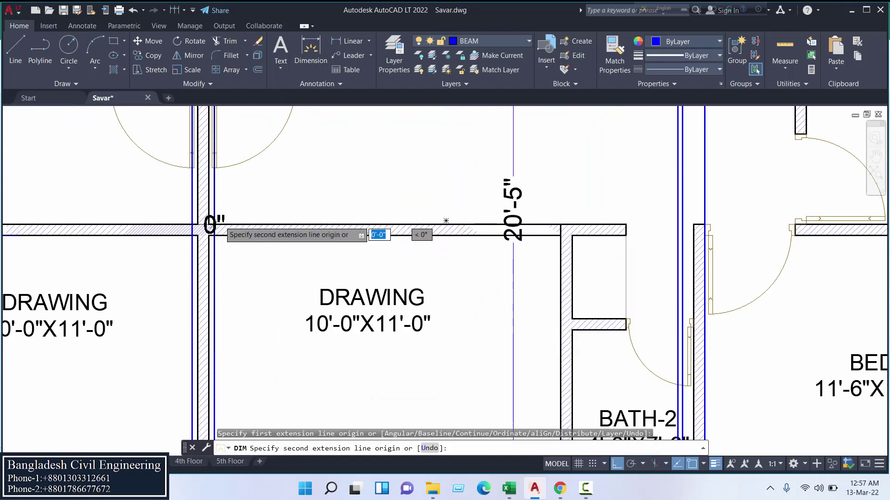
pyautogui.click(677, 224)
pyautogui.click(589, 190)
pyautogui.scroll(-4, 592, 239)
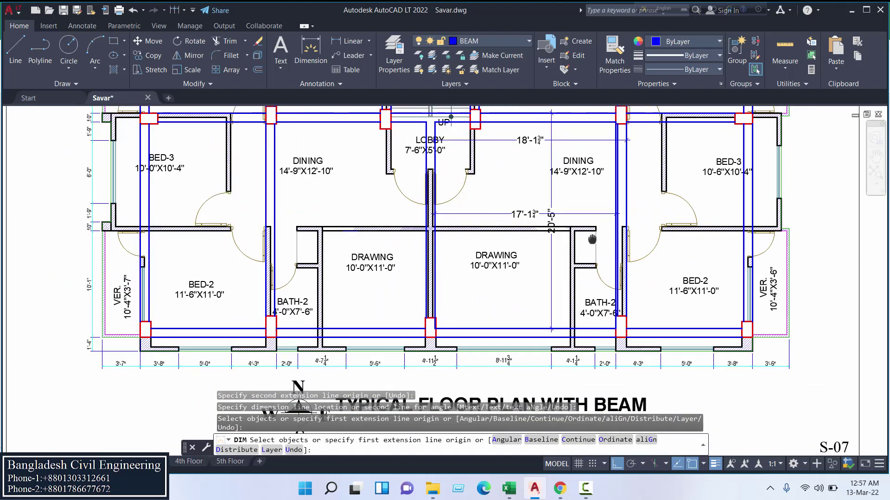
# Dimension the vertical partition wall between Drawing and Bath-2, from the horizontal wall down to the lower beam.
pyautogui.moveTo(592, 239); pyautogui.dragTo(564, 220, button='middle')
pyautogui.scroll(4, 540, 213)
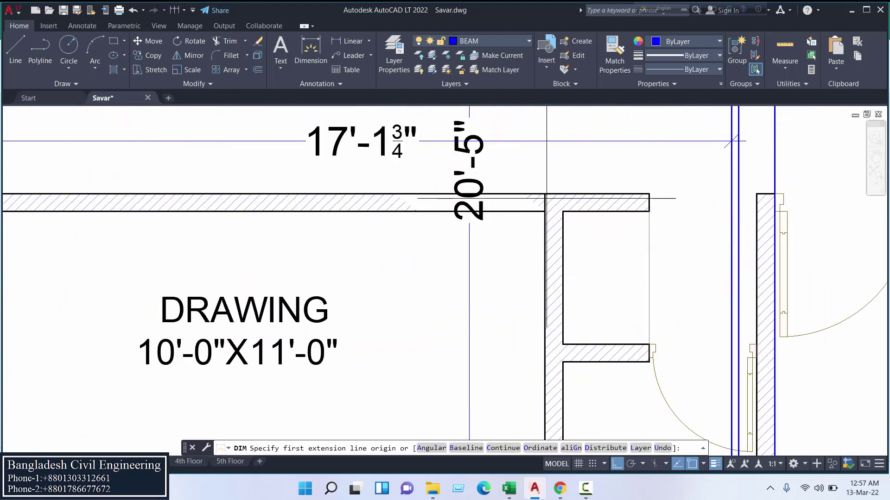
pyautogui.click(545, 211)
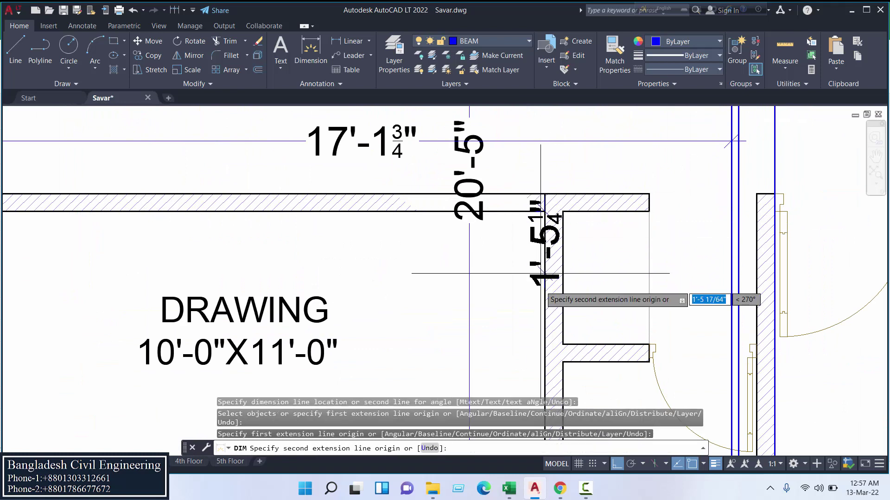
pyautogui.scroll(-4, 539, 273)
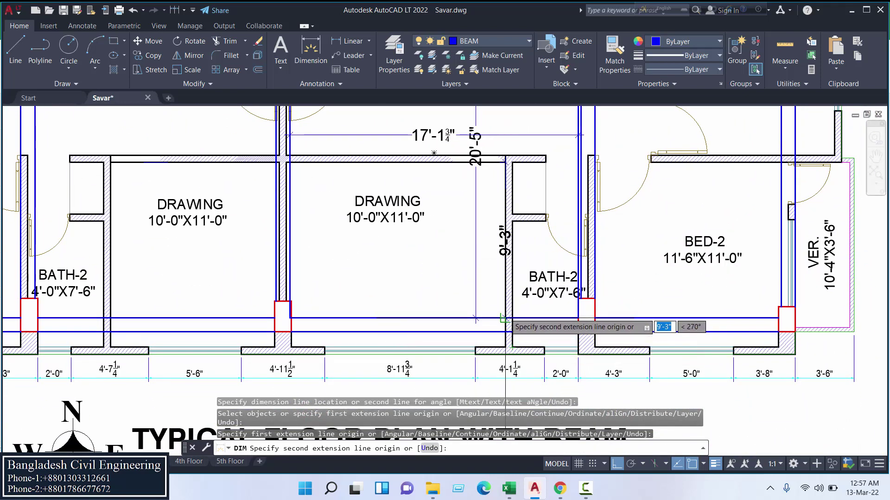
pyautogui.click(503, 319)
pyautogui.click(492, 292)
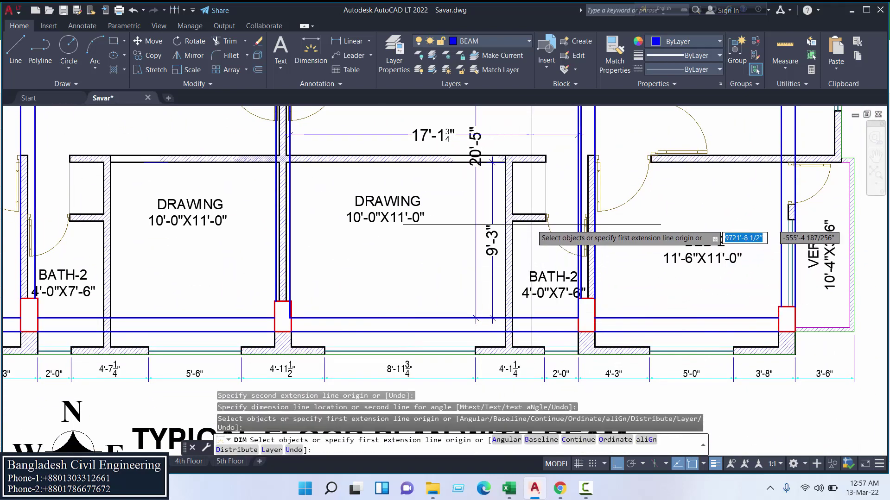
# Dimension the short partition wall above Bath-2, from the vertical wall to the door opening, and finish dimensioning.
pyautogui.click(512, 214)
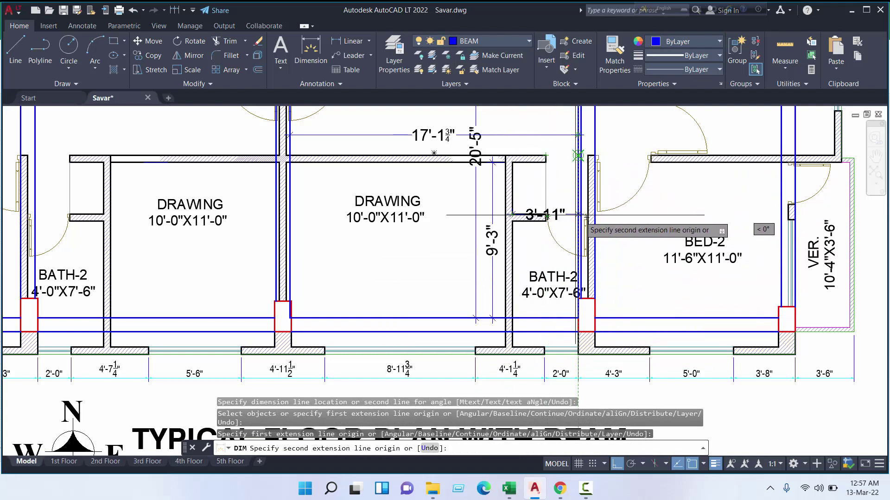
pyautogui.scroll(5, 544, 206)
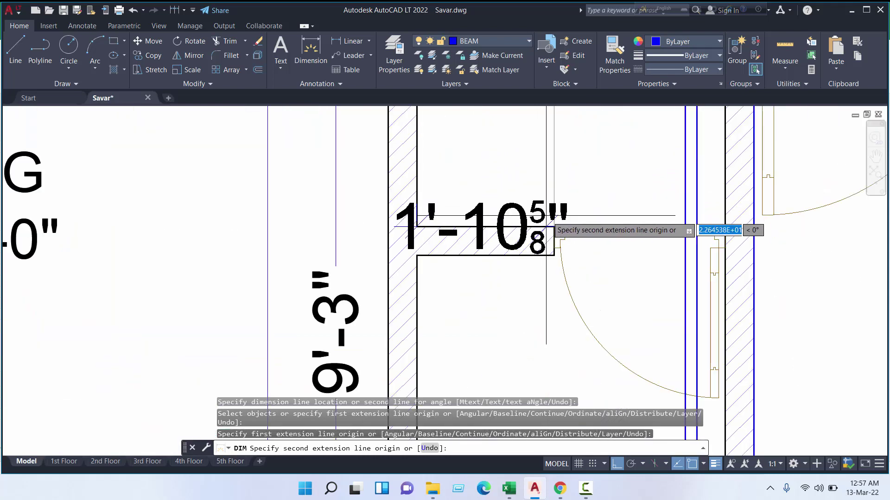
pyautogui.click(553, 227)
pyautogui.click(565, 183)
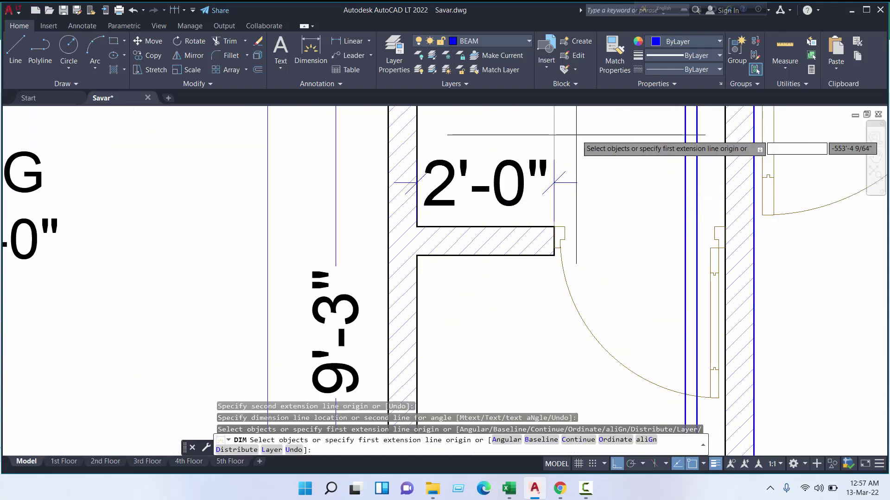
pyautogui.scroll(-5, 570, 185)
pyautogui.moveTo(577, 147); pyautogui.dragTo(582, 187, button='middle')
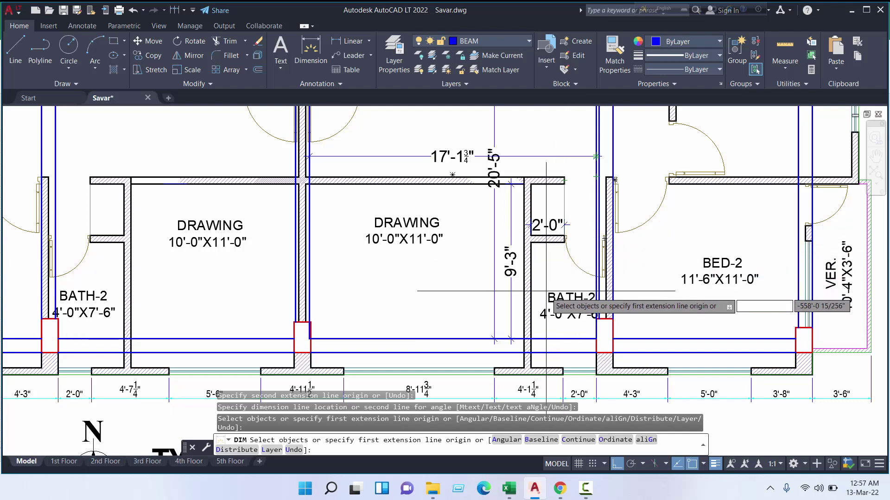
pyautogui.rightClick(380, 257)
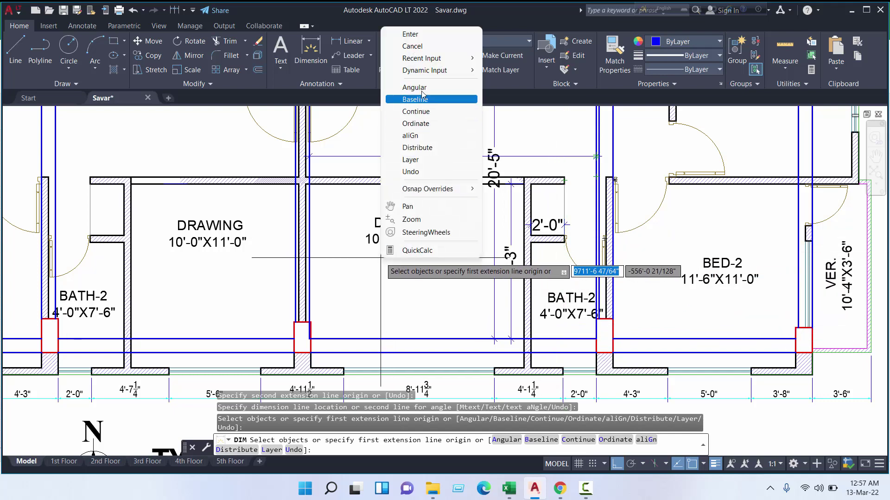
pyautogui.click(417, 35)
# Erase the 18'-1¾" and 20'-5" span dimensions from the slab panel.
pyautogui.scroll(-3, 471, 251)
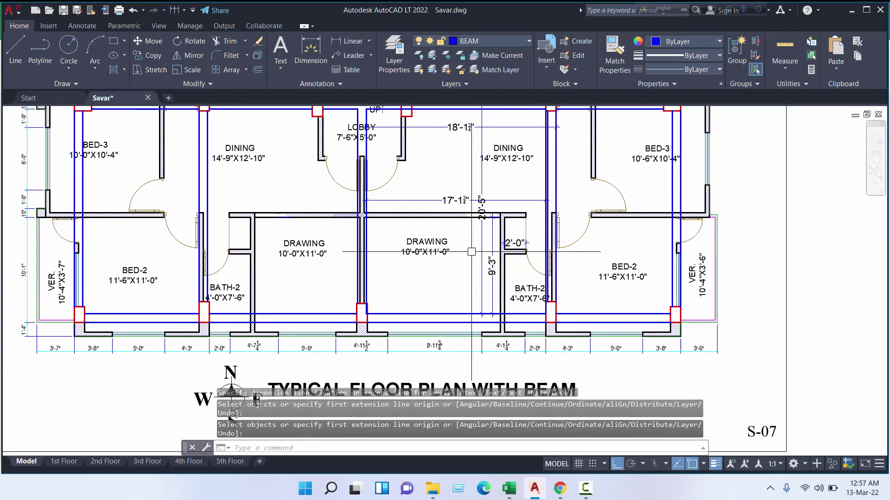
pyautogui.click(483, 260)
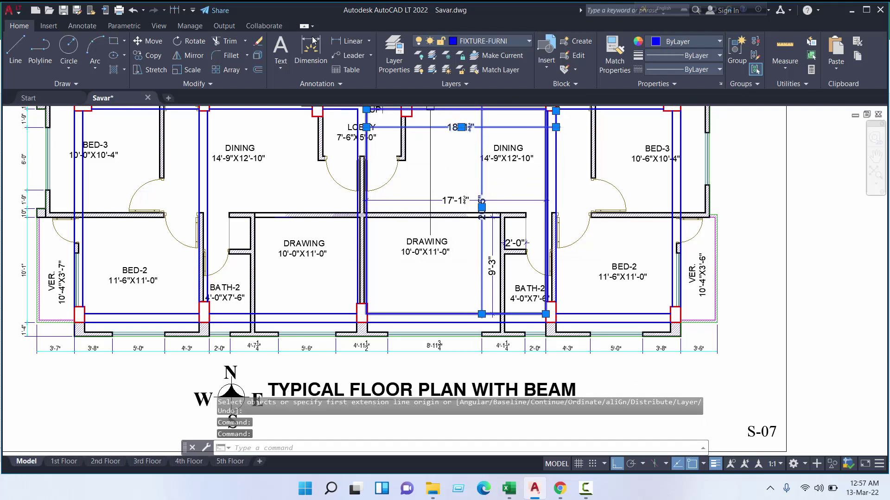
pyautogui.click(259, 42)
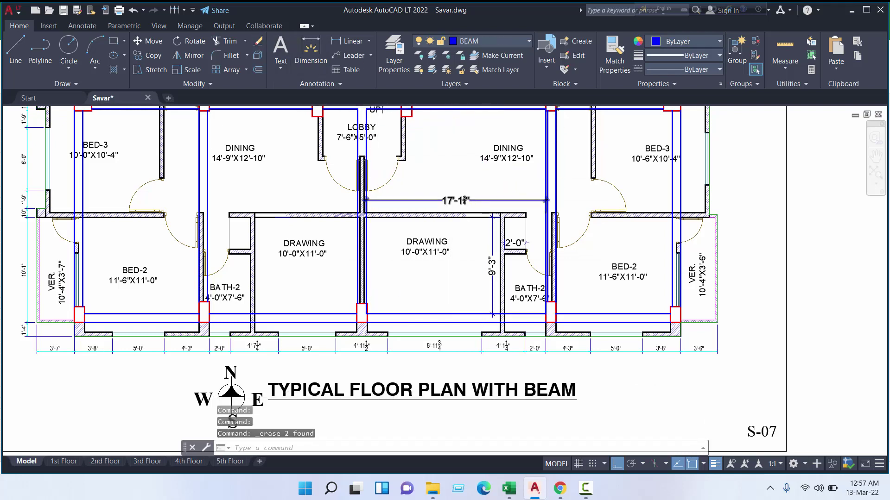
# Select the three partition wall dimensions in the panel to read their lengths.
pyautogui.scroll(2, 484, 201)
pyautogui.click(494, 206)
pyautogui.click(495, 361)
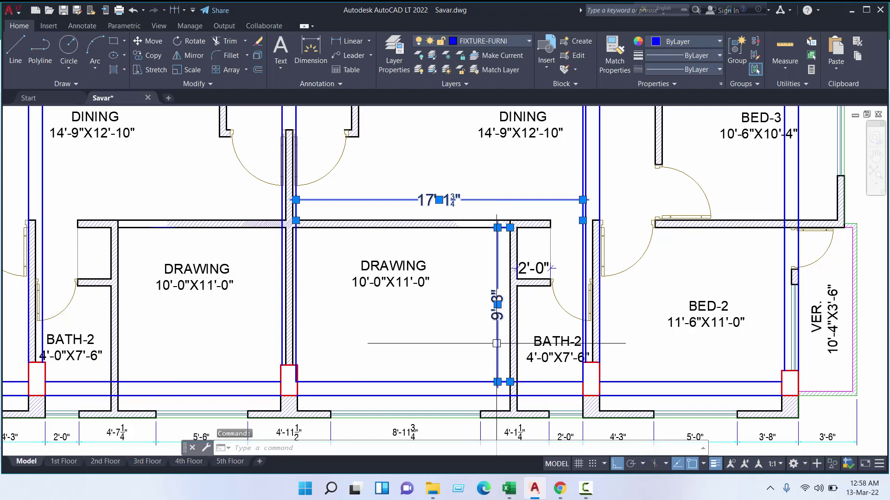
pyautogui.click(533, 268)
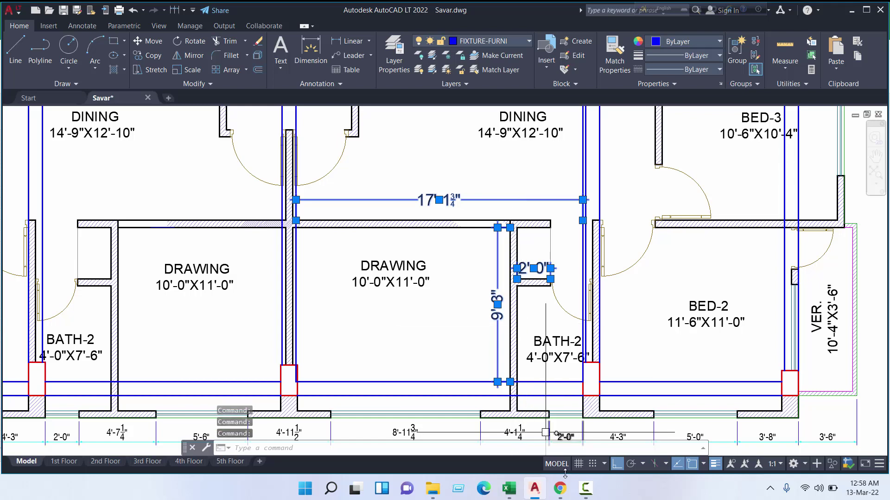
# Switch to the Slab Design workbook in Excel and set the partition wall length to 28.35 ft.
pyautogui.click(514, 488)
pyautogui.click(288, 327)
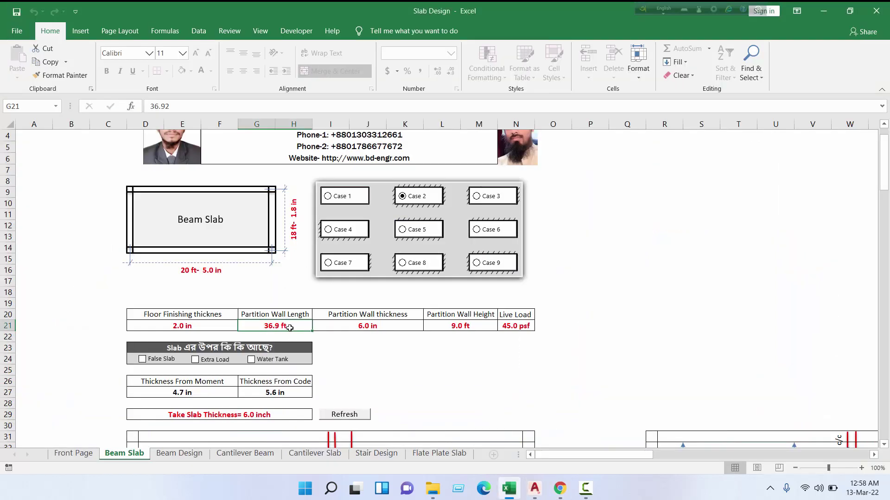
pyautogui.write('28')
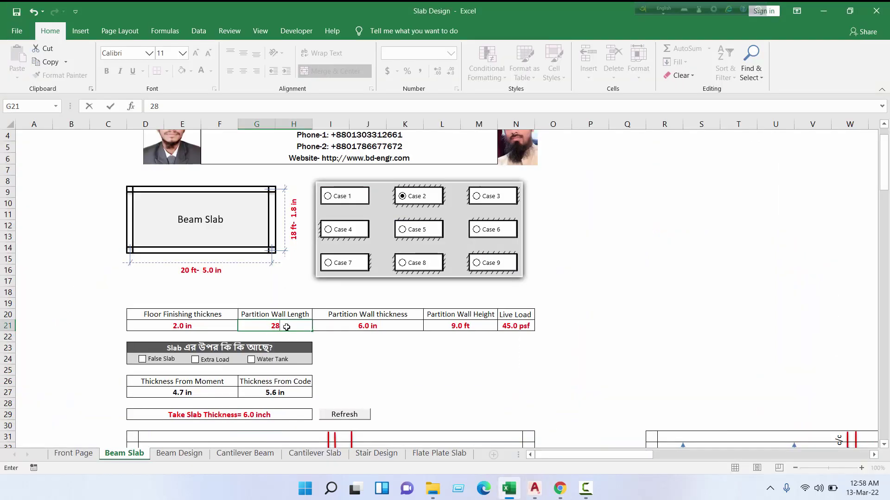
pyautogui.write('.35')
pyautogui.press('Tab')
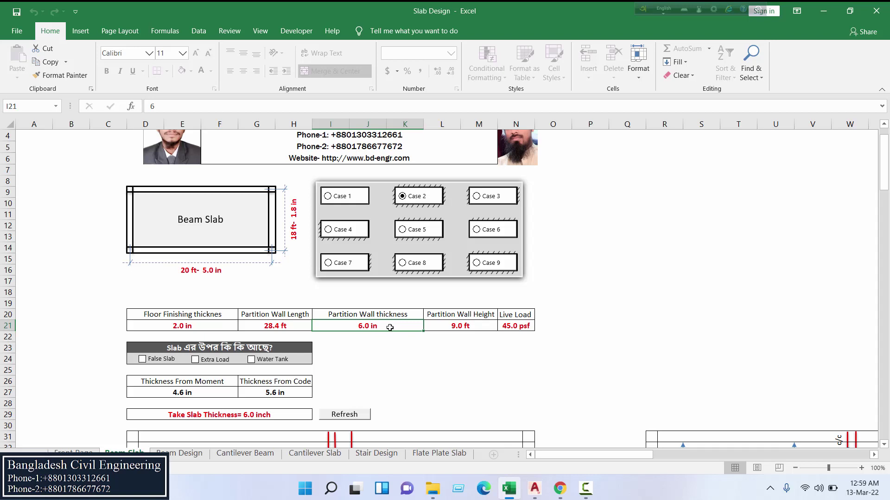
# Set the partition wall height to 9.5 ft on the Beam Slab sheet.
pyautogui.click(402, 338)
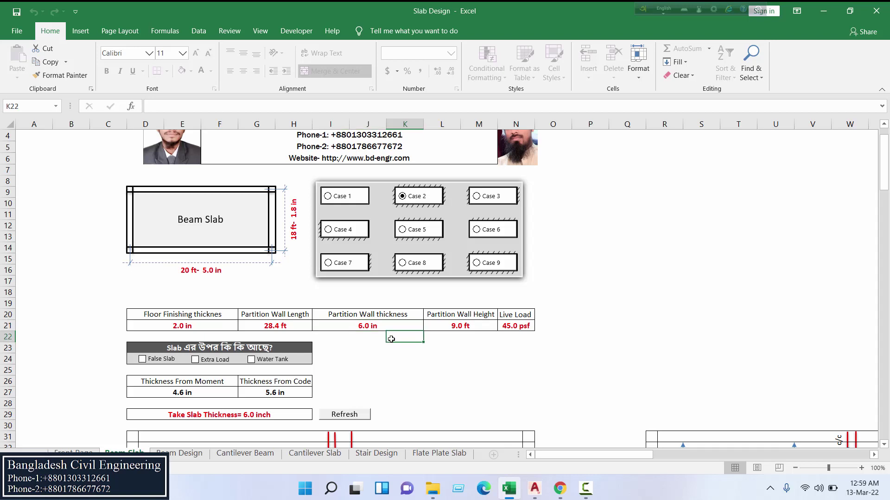
pyautogui.click(446, 329)
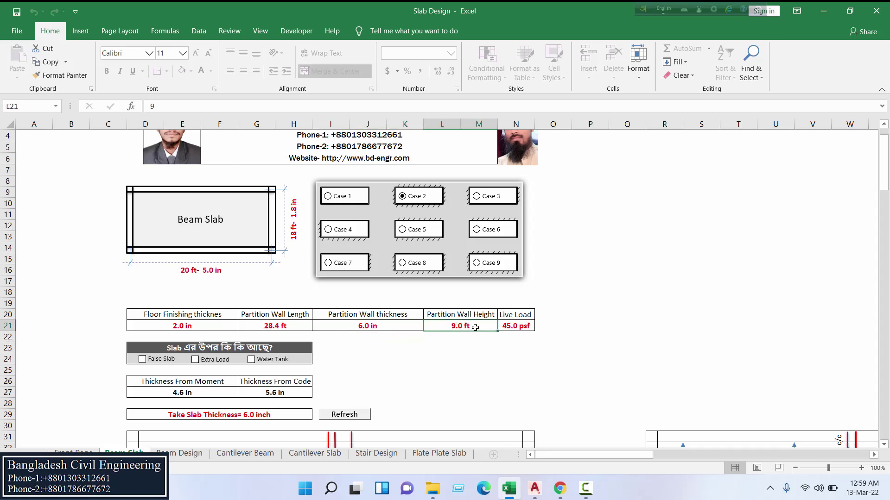
pyautogui.write('9.5')
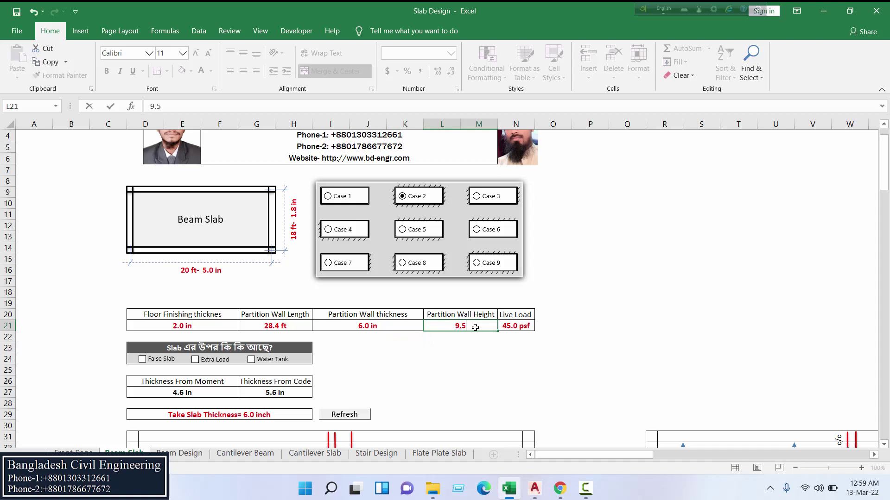
pyautogui.press('Return')
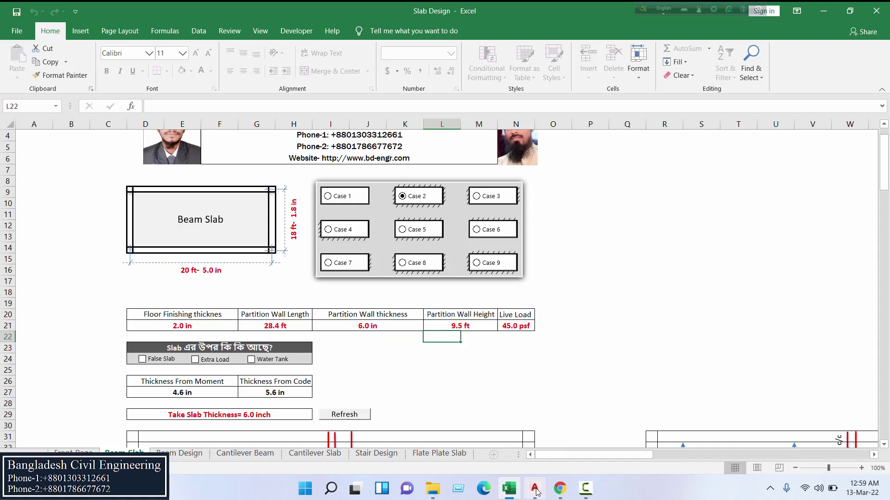
# Switch to AutoCAD and draw a rectangle about 3'-11" by 5'-9" over Bath-2, between the partition walls' inner corner and the beam corner.
pyautogui.click(534, 488)
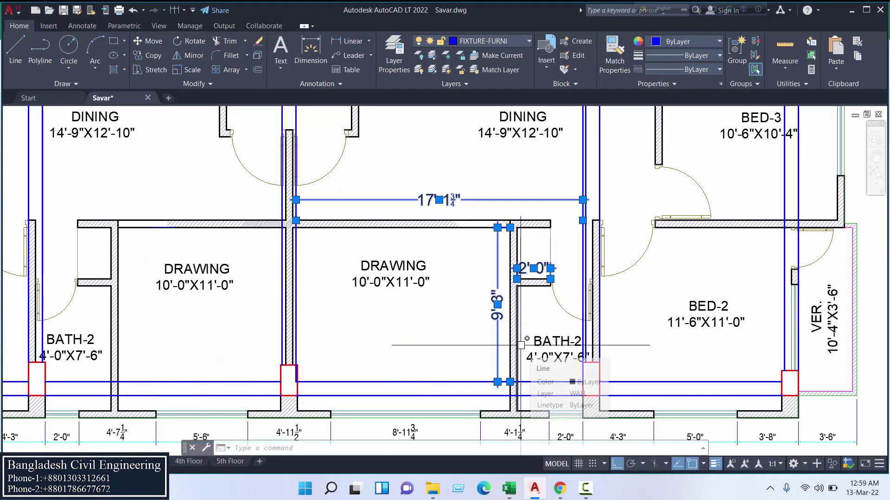
pyautogui.press('Escape')
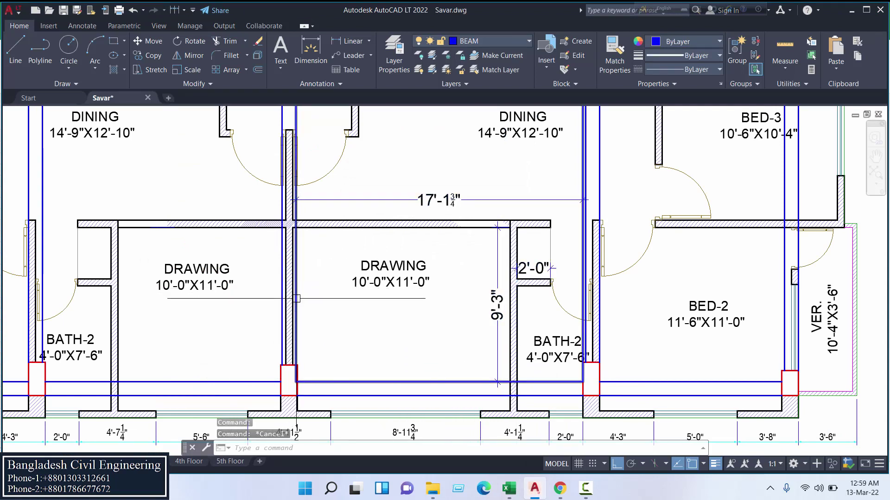
pyautogui.scroll(-2, 288, 274)
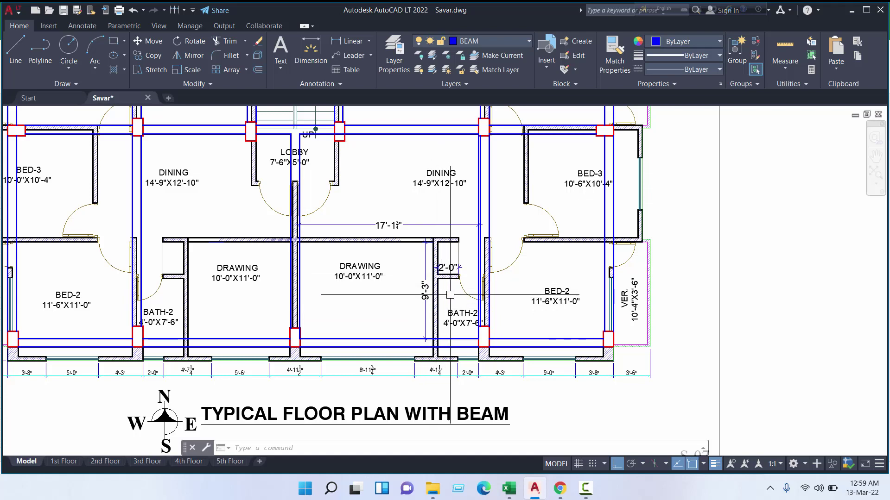
pyautogui.scroll(2, 456, 301)
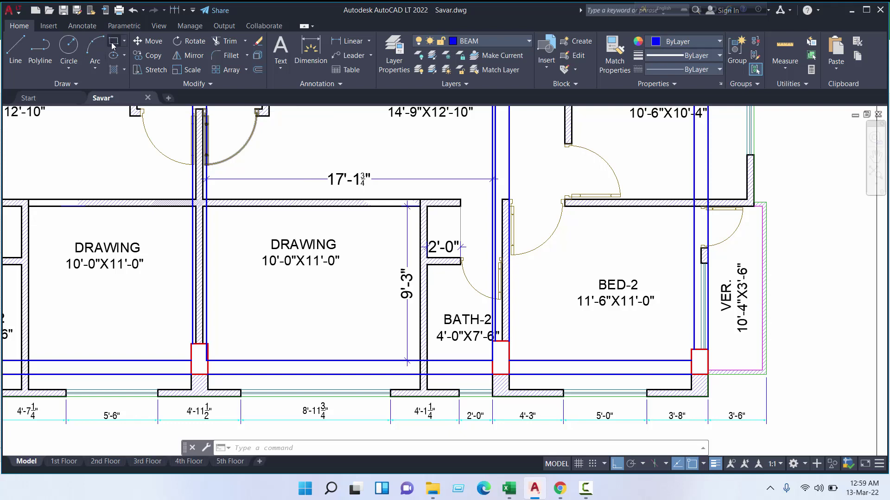
pyautogui.click(112, 45)
pyautogui.scroll(3, 459, 253)
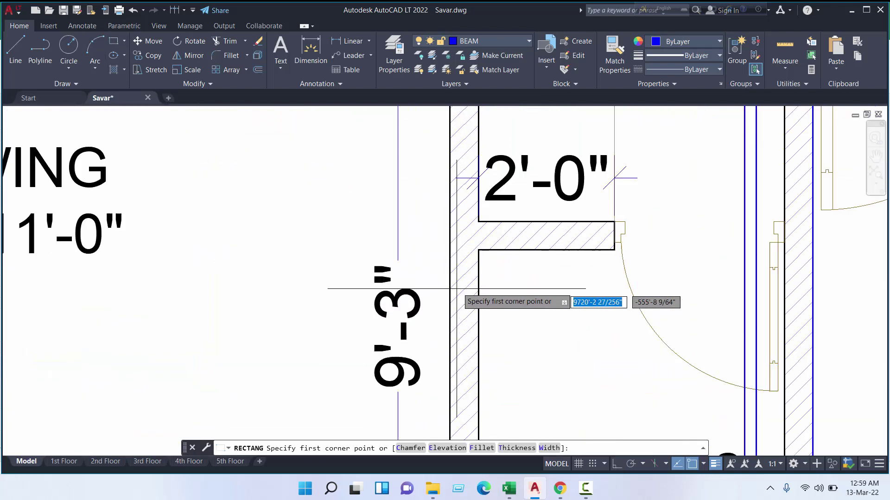
pyautogui.click(478, 259)
pyautogui.scroll(-4, 514, 315)
pyautogui.scroll(3, 492, 277)
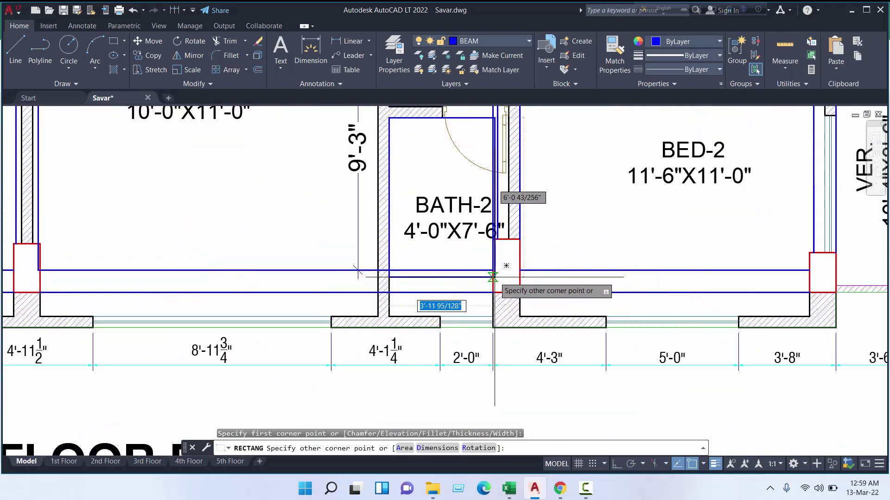
pyautogui.click(492, 277)
pyautogui.scroll(-2, 307, 210)
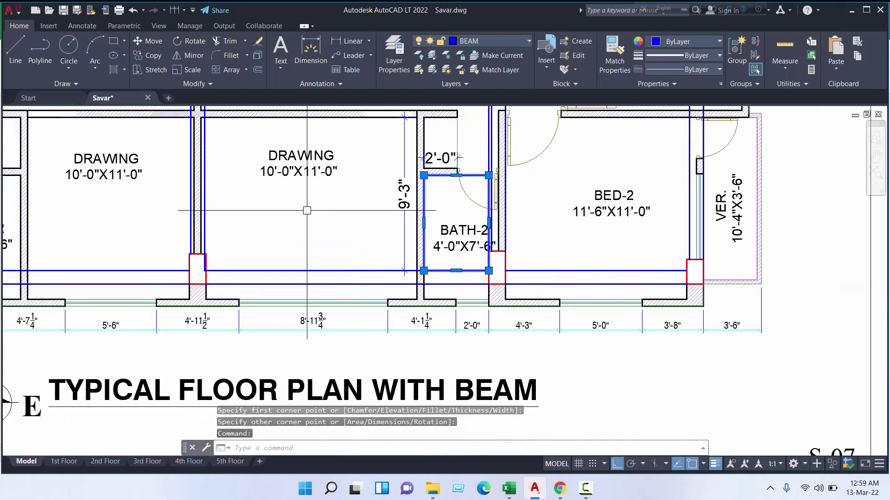
# List the Bath-2 rectangle's properties and measure the area enclosed inside it.
pyautogui.write('LI')
pyautogui.press('Return')
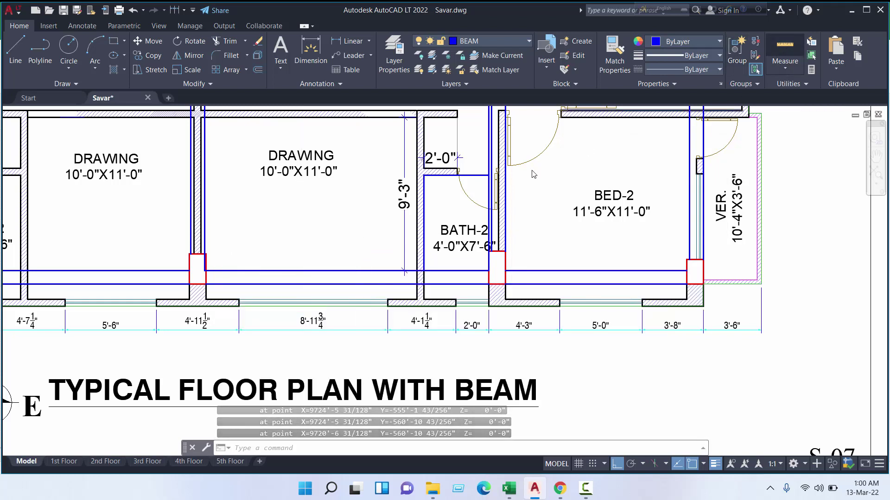
pyautogui.write('MEA')
pyautogui.press('Return')
pyautogui.click(440, 229)
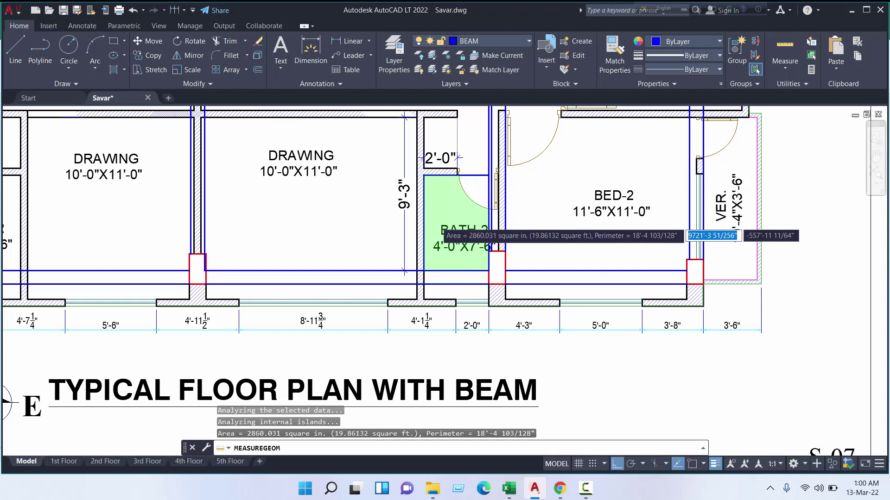
pyautogui.press('Escape')
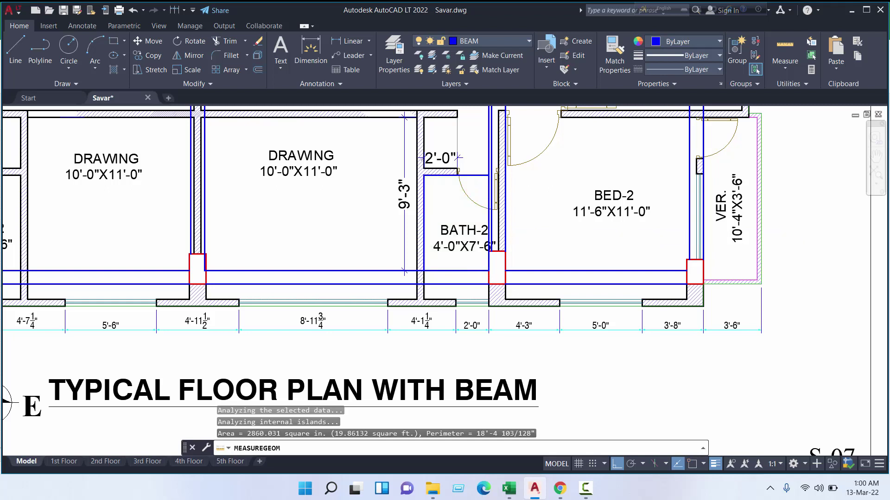
# Erase the Bath-2 door and measure the full enclosed area of the bathroom rectangle.
pyautogui.click(468, 197)
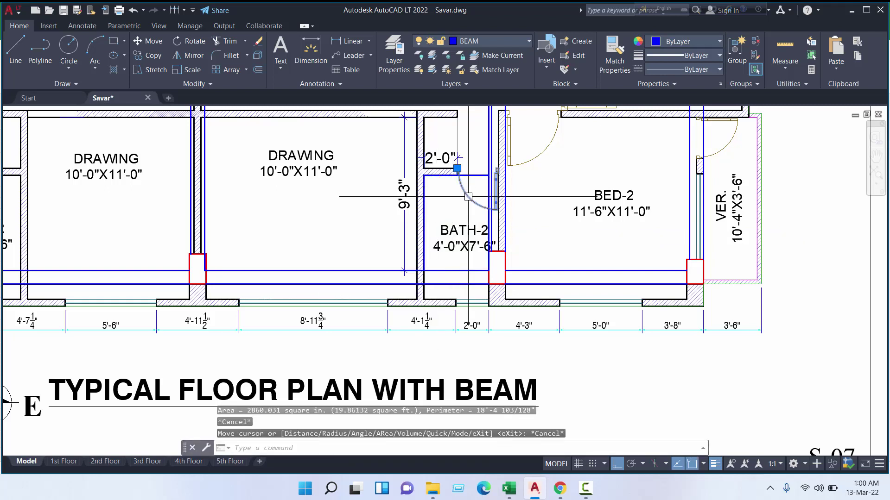
pyautogui.press('Delete')
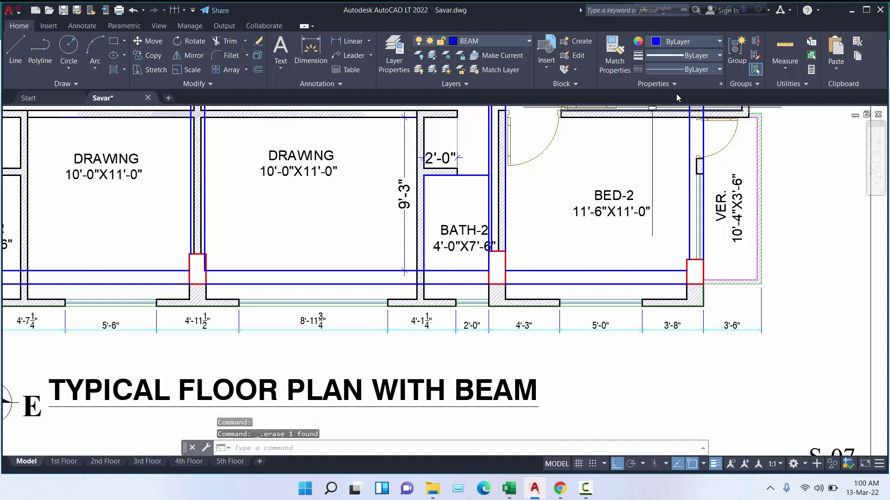
pyautogui.click(775, 52)
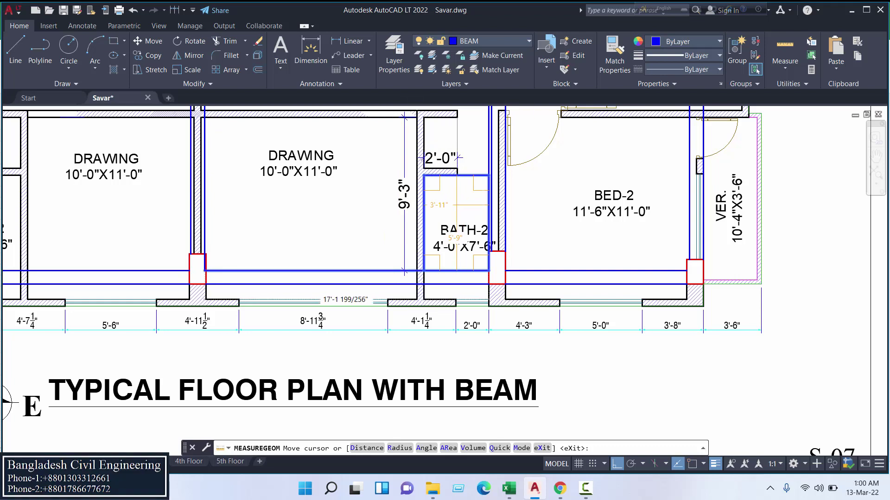
pyautogui.click(456, 204)
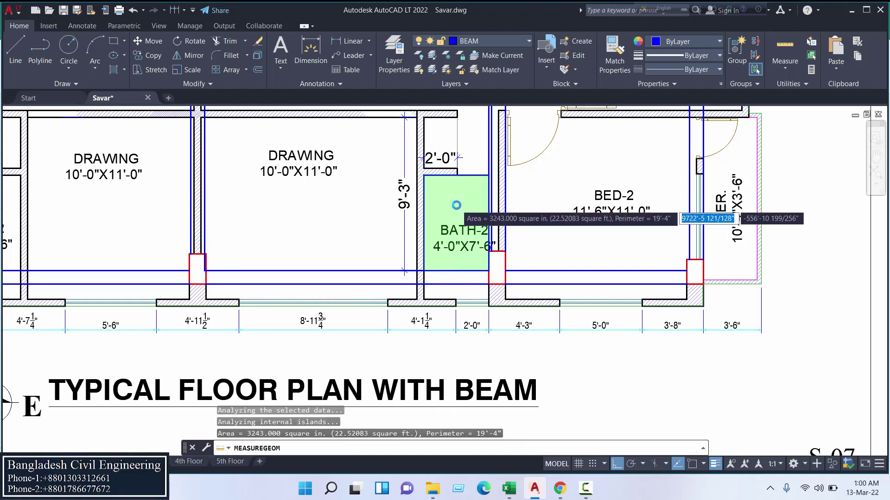
pyautogui.press('Escape')
pyautogui.press('Escape')
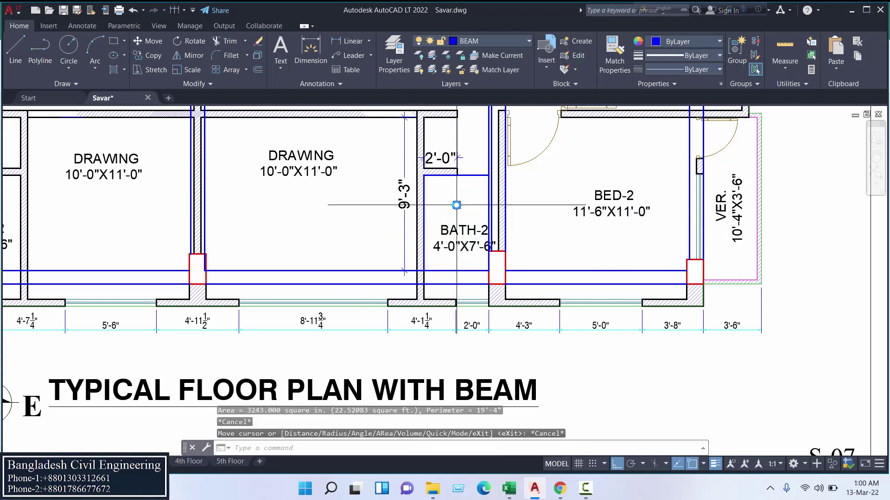
# Undo the last area measurement and the erasing of the Bath-2 door.
pyautogui.hotkey('ctrl', 'z')
pyautogui.hotkey('ctrl', 'z')
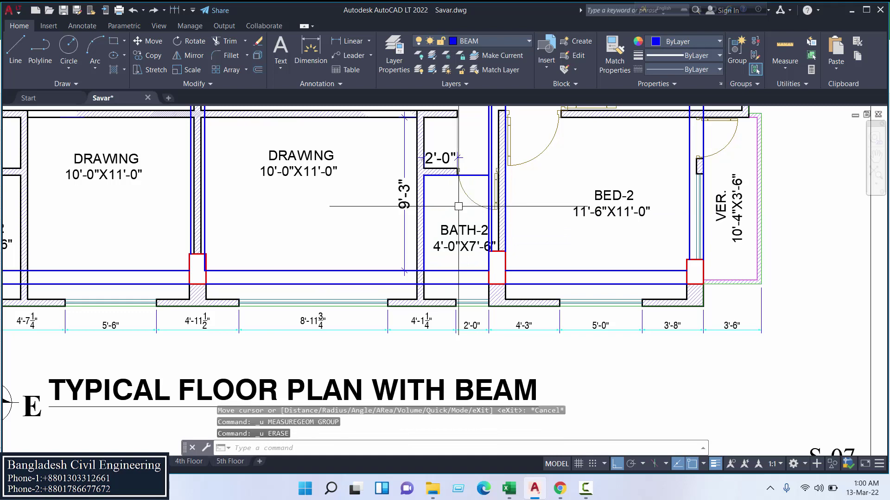
pyautogui.scroll(-2, 460, 214)
pyautogui.moveTo(463, 217); pyautogui.dragTo(477, 251, button='middle')
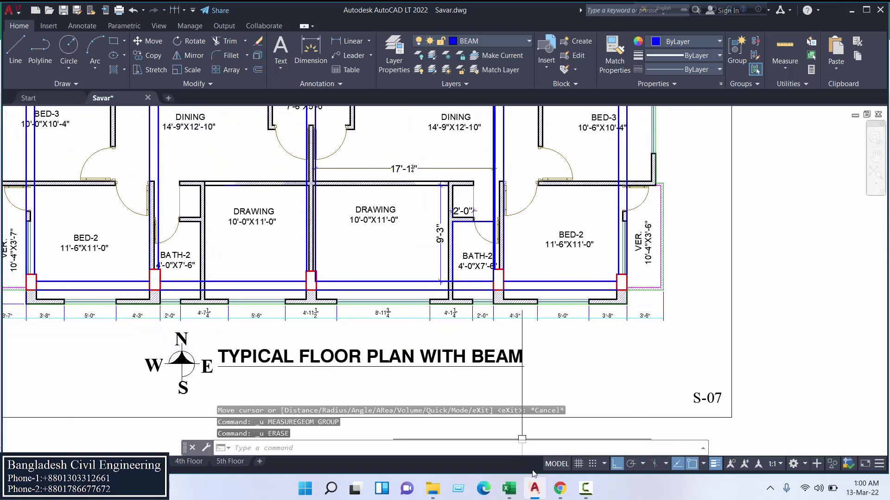
# Switch to the Slab Design workbook in Excel, enable the False Slab option and set the false slab area to 22.5 ft^2.
pyautogui.click(506, 492)
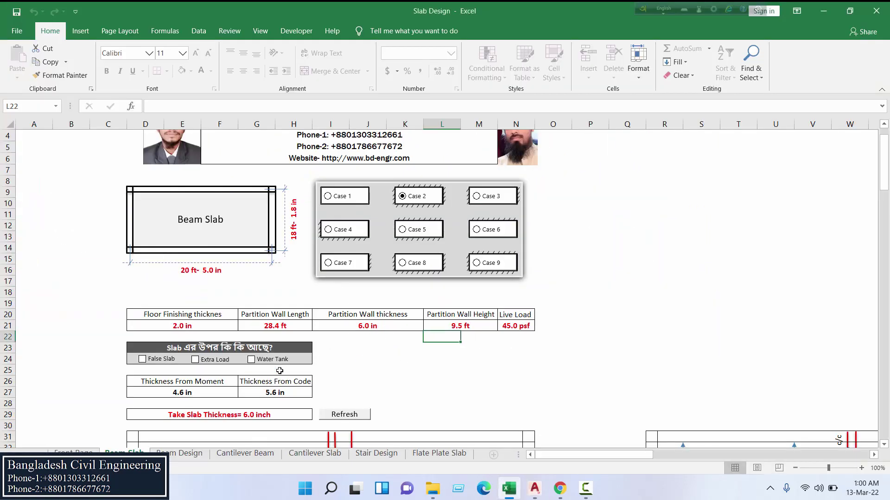
pyautogui.scroll(-2, 219, 344)
pyautogui.click(160, 292)
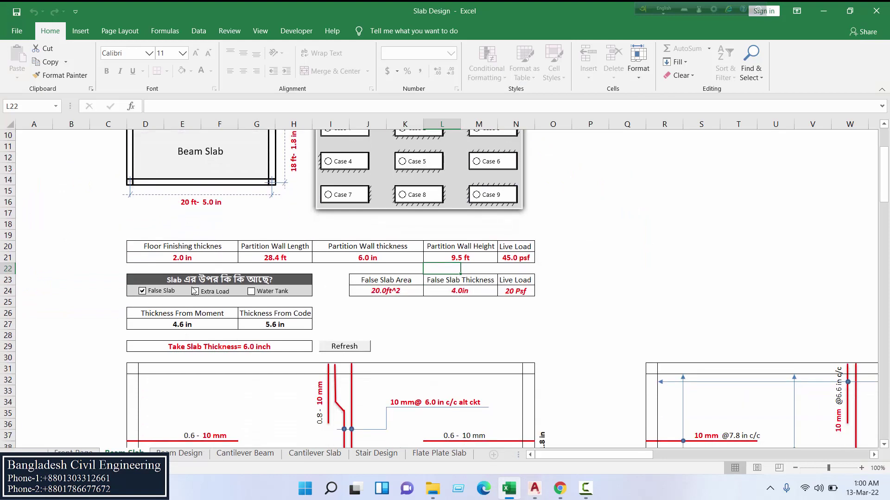
pyautogui.click(385, 292)
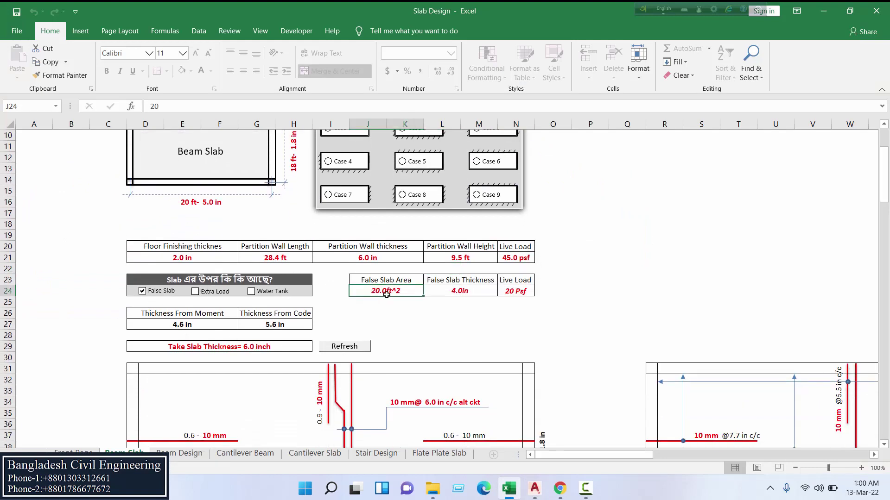
pyautogui.write('22.5')
pyautogui.press('Tab')
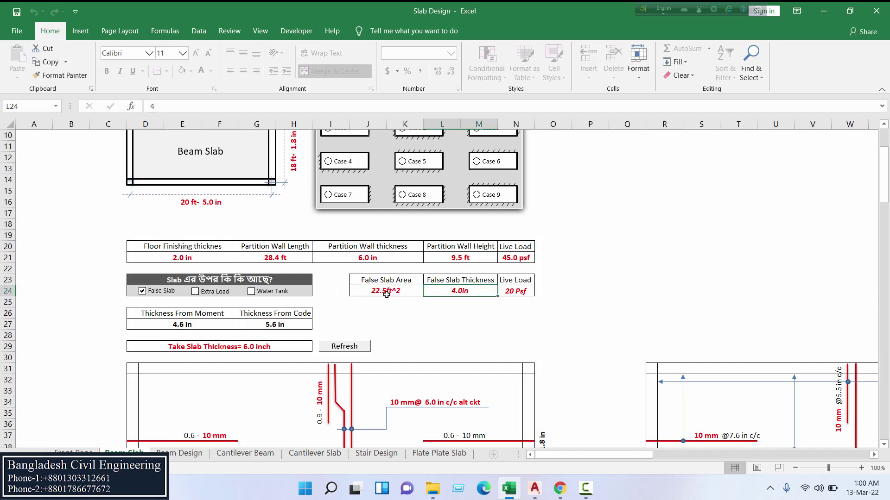
pyautogui.press('Tab')
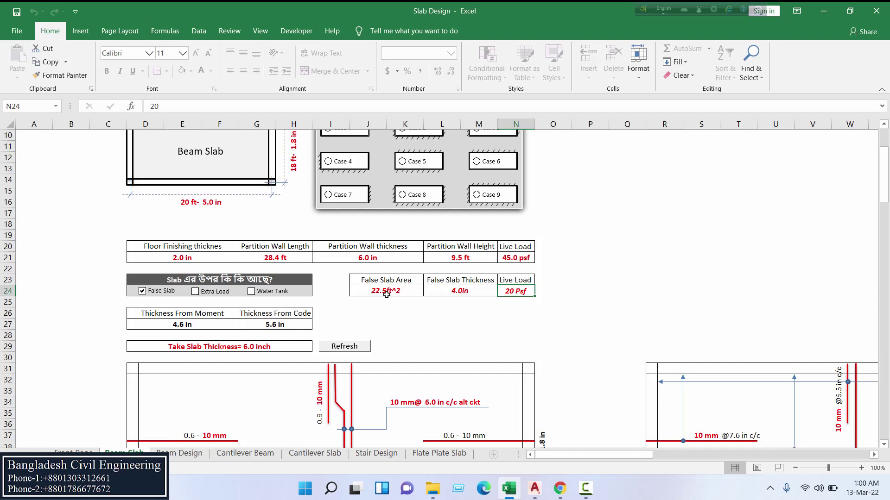
pyautogui.click(480, 292)
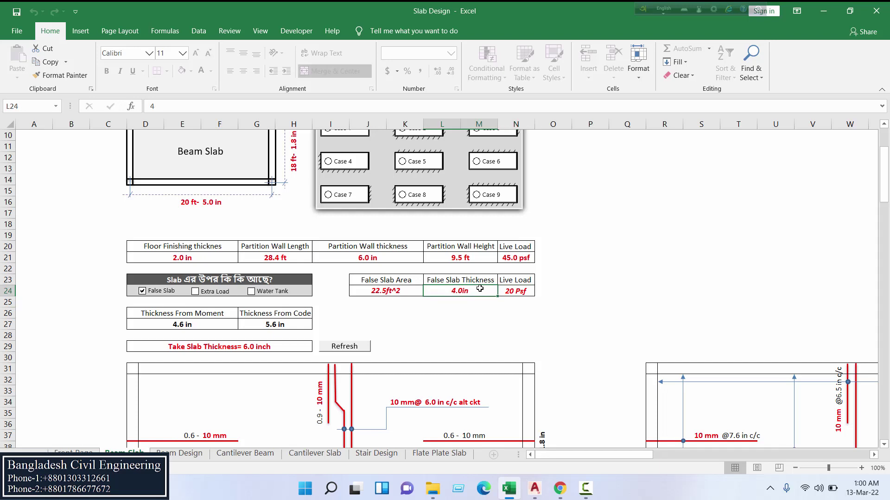
# Examine the slab thickness from moment and the thickness from code for the entered loads.
pyautogui.scroll(1, 343, 293)
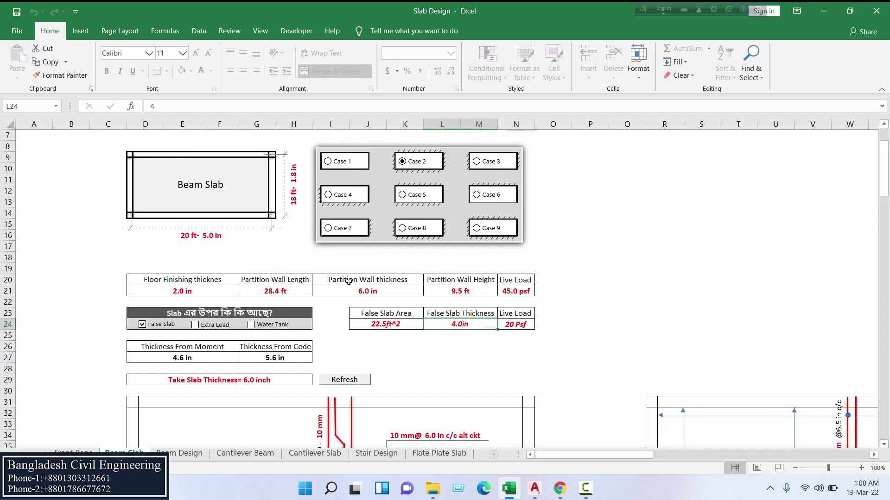
pyautogui.scroll(-2, 180, 373)
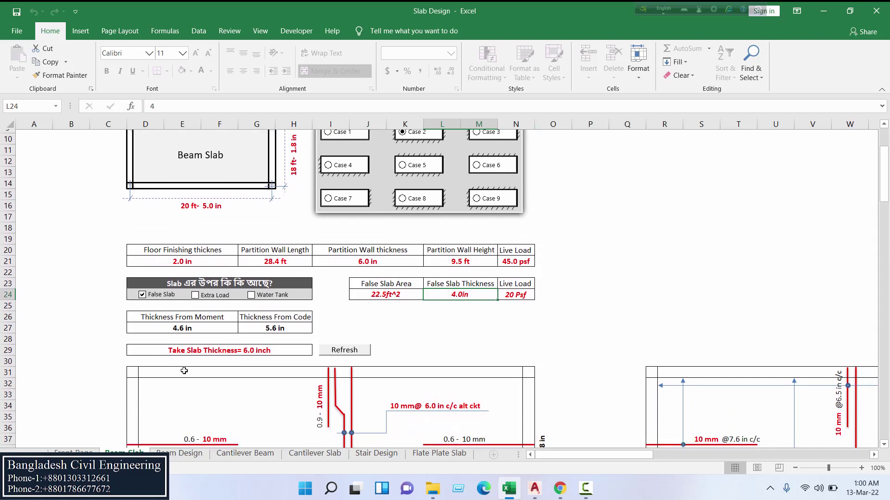
pyautogui.click(185, 287)
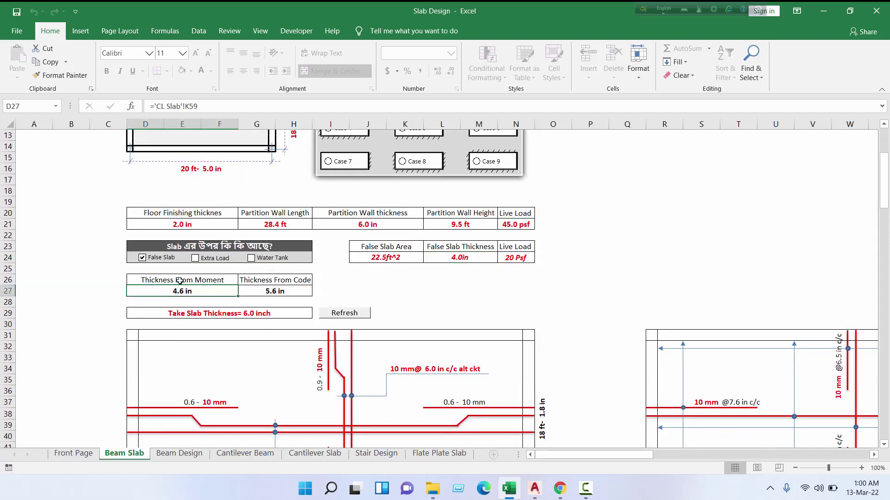
pyautogui.click(176, 281)
pyautogui.click(202, 295)
pyautogui.click(269, 293)
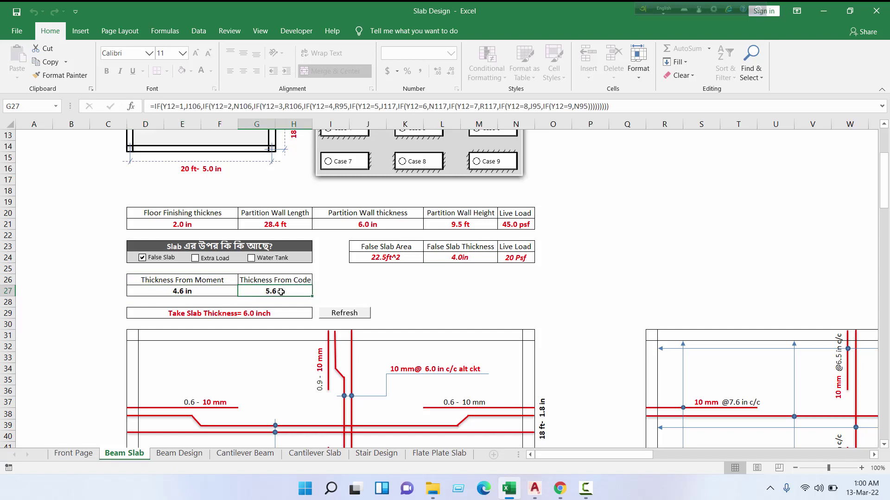
pyautogui.scroll(1, 279, 304)
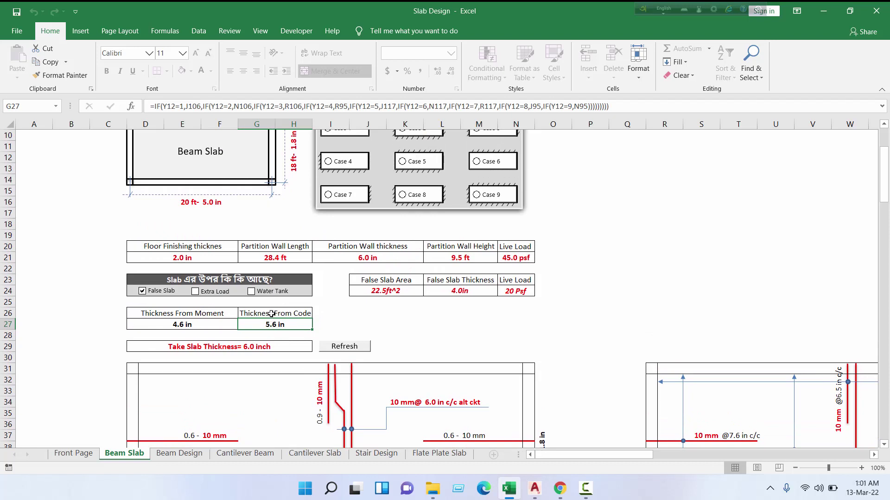
pyautogui.scroll(-1, 271, 313)
pyautogui.click(348, 281)
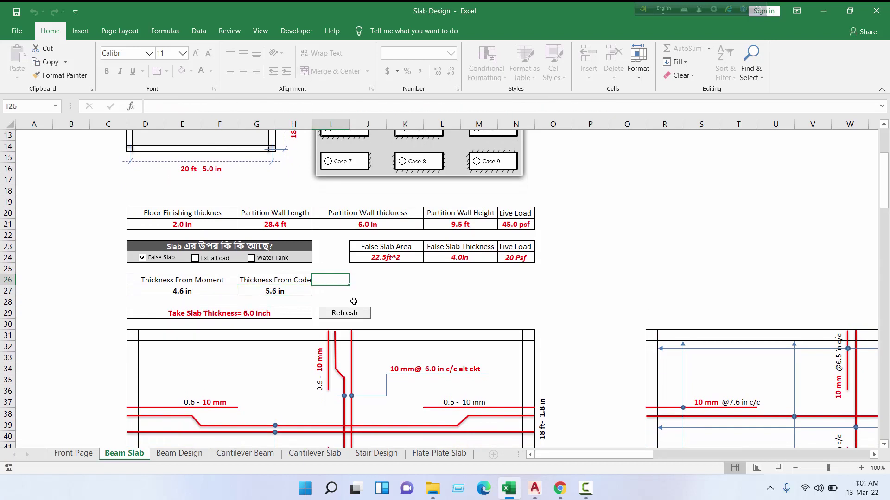
# Enable the Water Tank option for the loads on the slab.
pyautogui.scroll(-1, 304, 305)
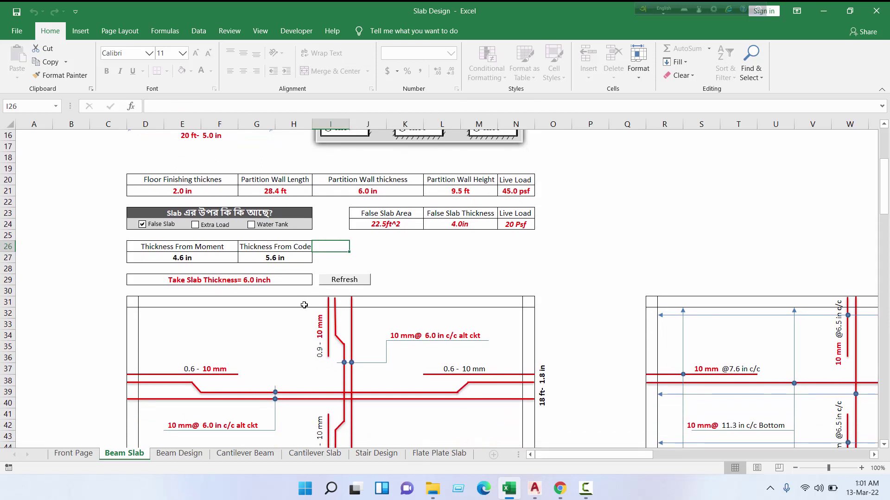
pyautogui.scroll(1, 303, 305)
pyautogui.click(258, 260)
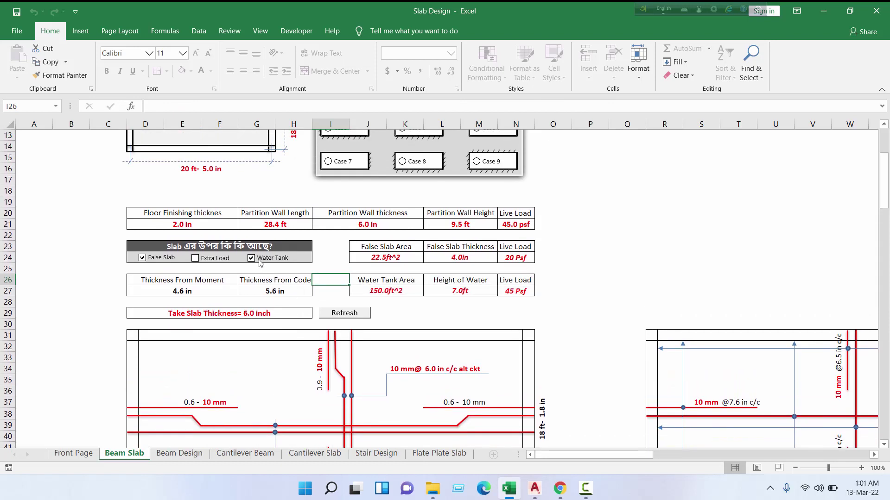
# Recalculate the sheet with the water tank load, and disable the Water Tank option.
pyautogui.click(327, 264)
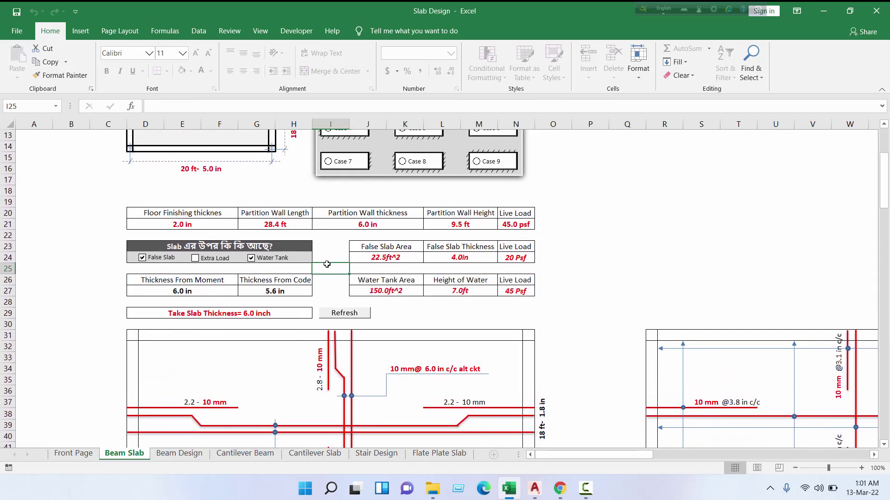
pyautogui.click(278, 261)
# Try a slab thickness of 5 inch against the required thicknesses.
pyautogui.click(252, 312)
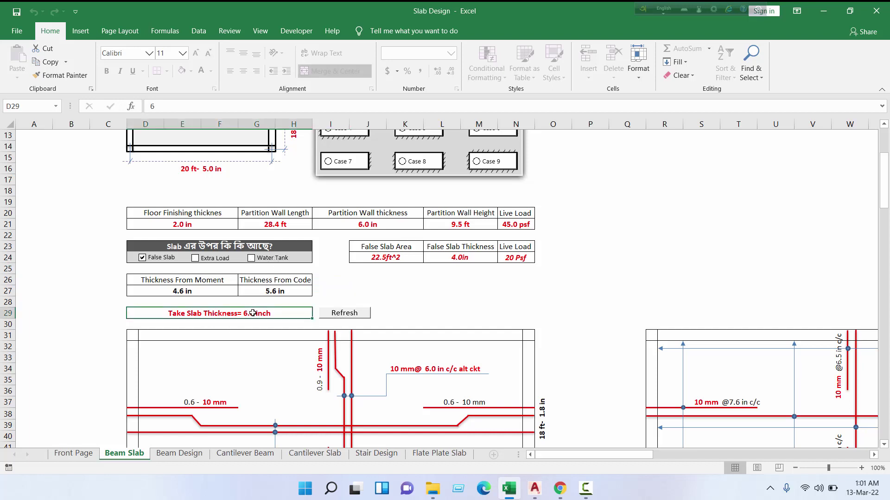
pyautogui.write('5')
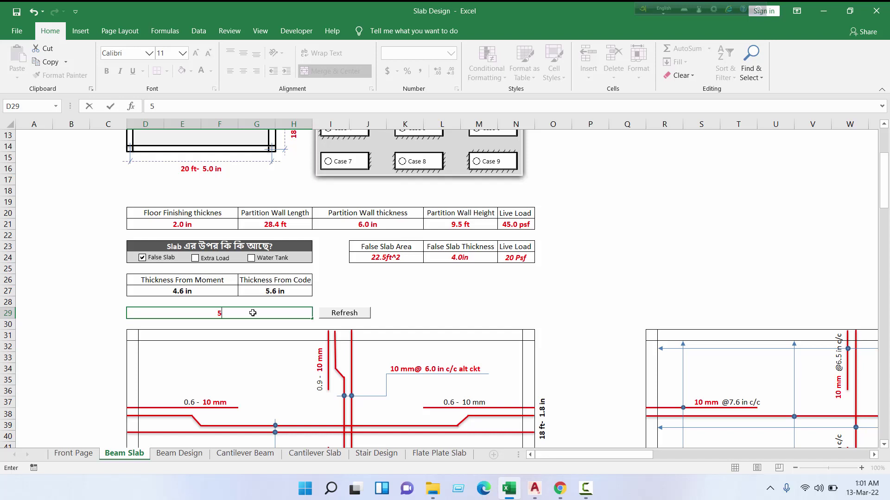
pyautogui.press('Return')
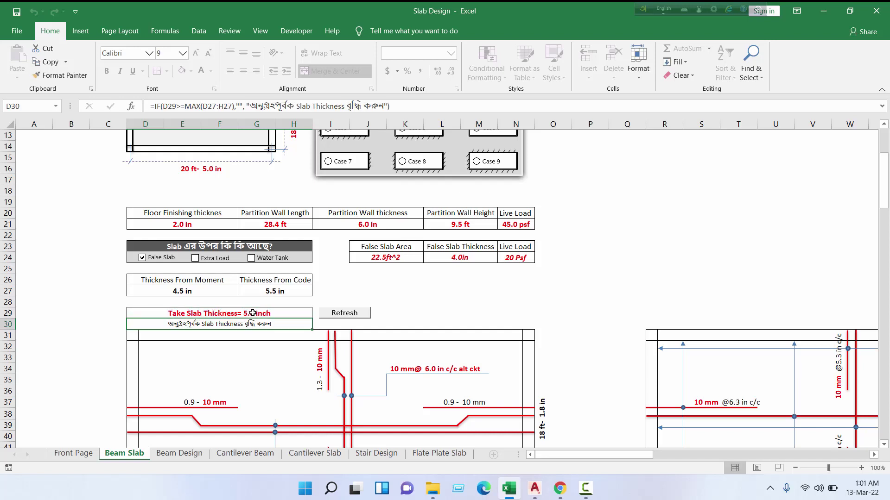
# Set the slab thickness to 6 inch.
pyautogui.click(254, 314)
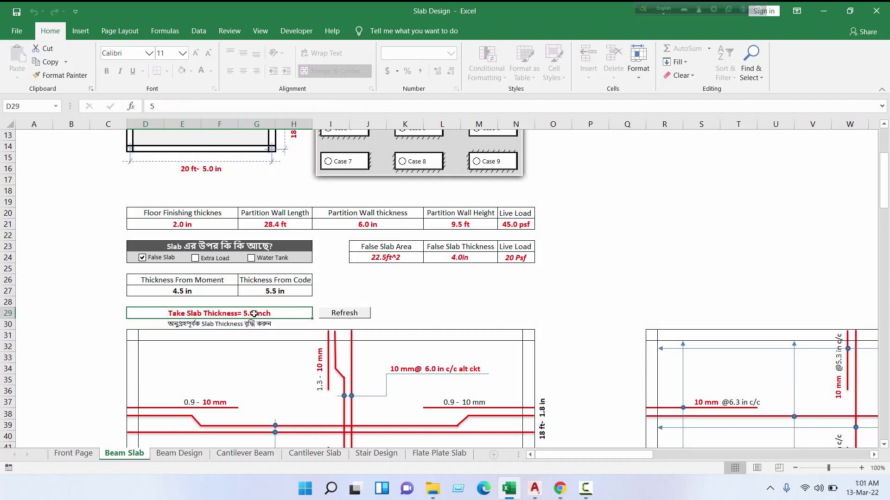
pyautogui.write('6')
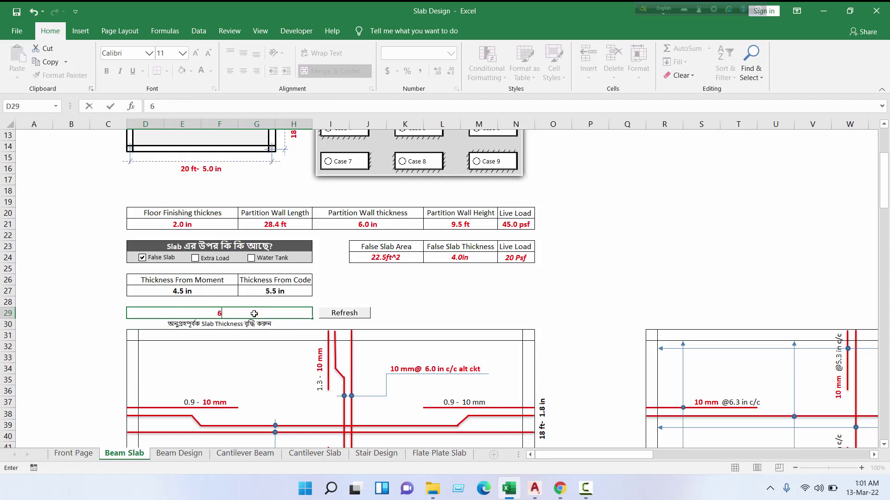
pyautogui.press('Return')
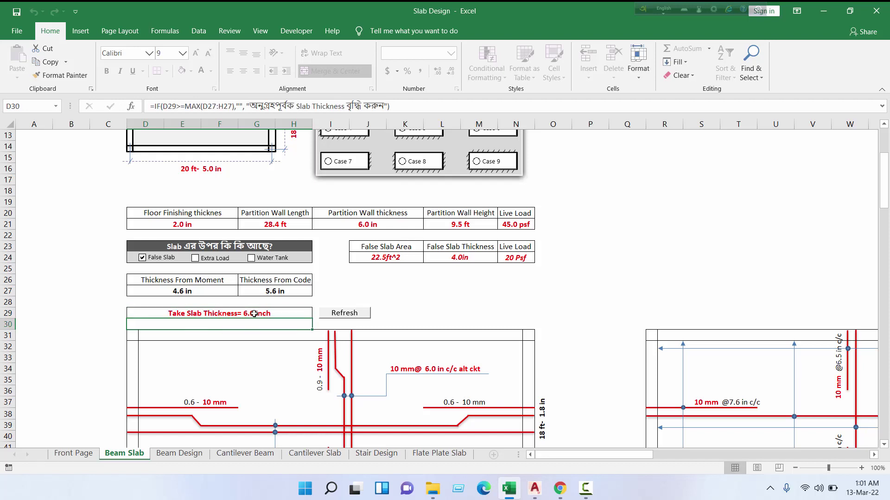
pyautogui.click(336, 319)
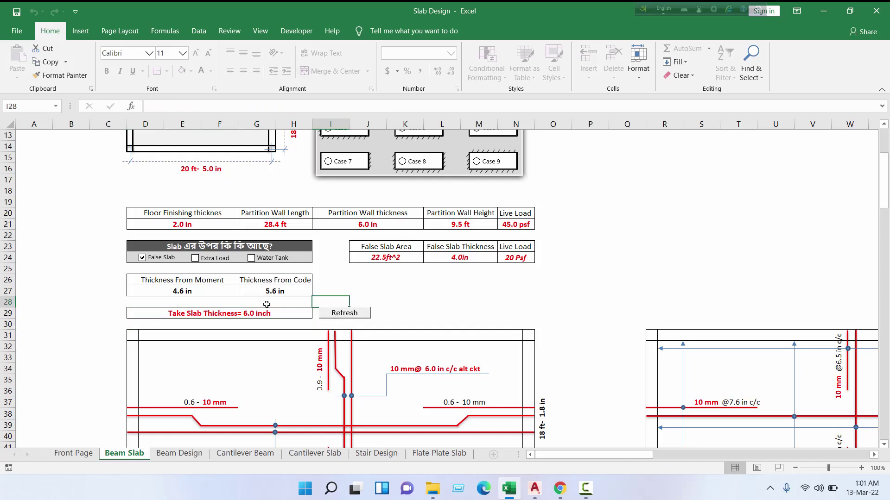
# Compare the thickness from code with the taken slab thickness and review the panel, support case and load inputs.
pyautogui.scroll(1, 266, 304)
pyautogui.scroll(-1, 266, 315)
pyautogui.click(277, 291)
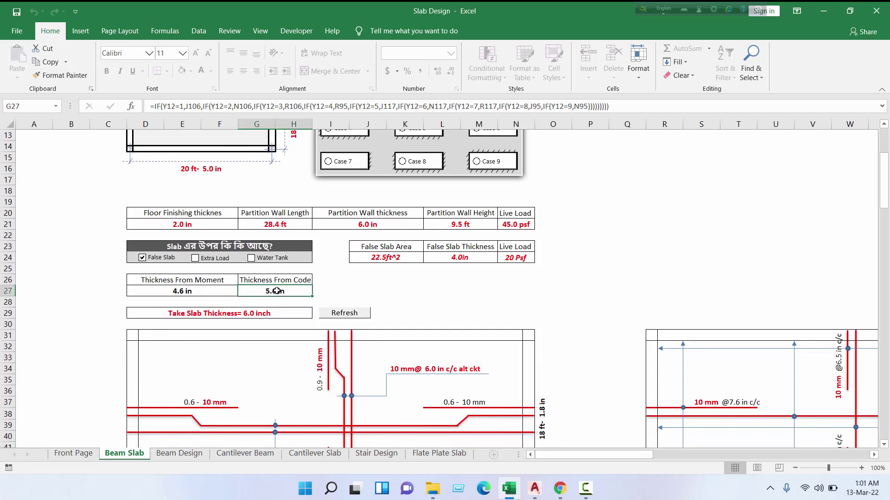
pyautogui.click(263, 315)
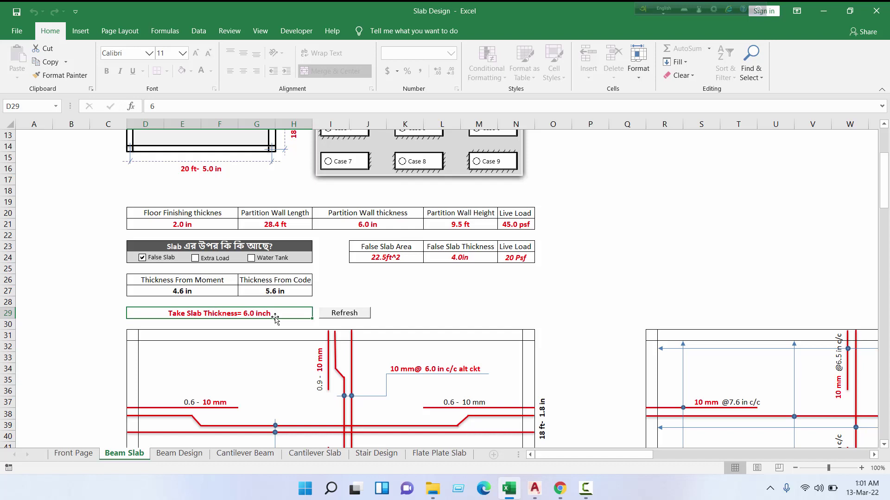
pyautogui.scroll(3, 275, 297)
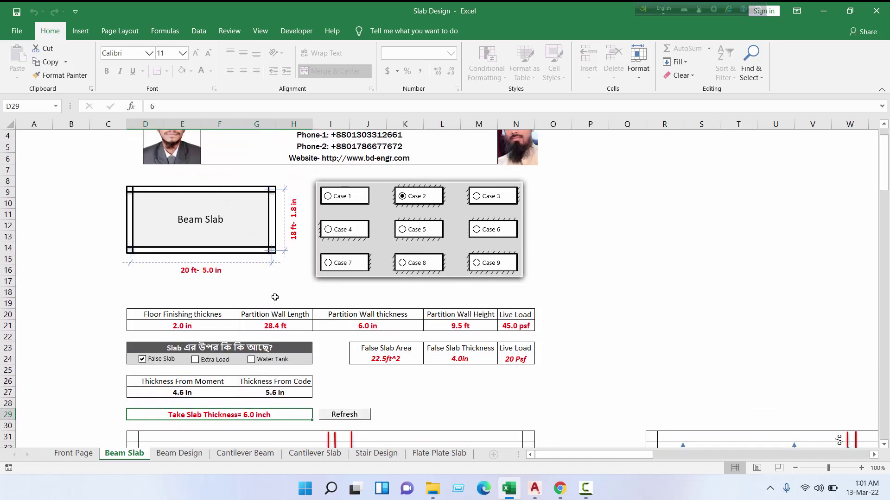
pyautogui.scroll(-1, 137, 306)
pyautogui.scroll(1, 137, 315)
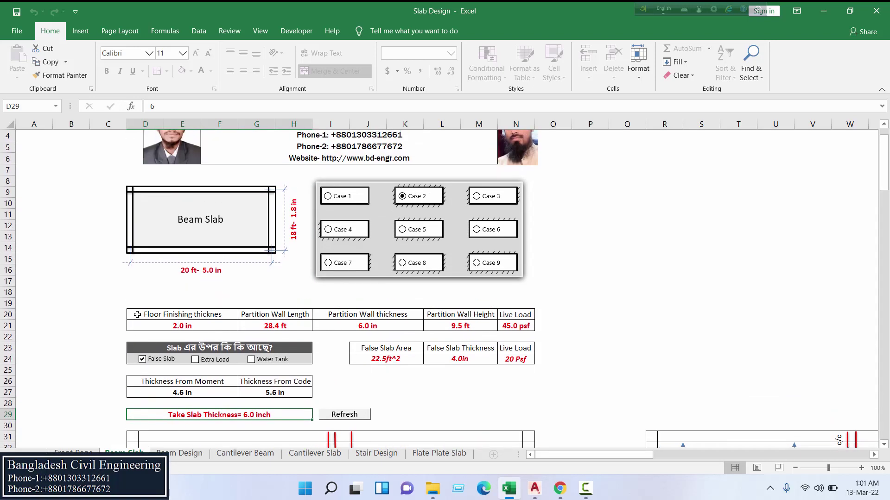
pyautogui.scroll(-4, 178, 361)
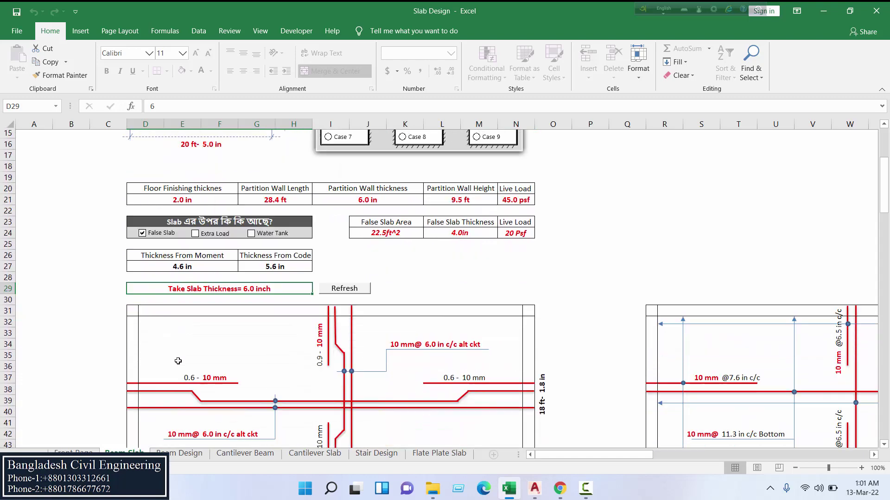
pyautogui.scroll(-2, 178, 361)
pyautogui.scroll(4, 180, 357)
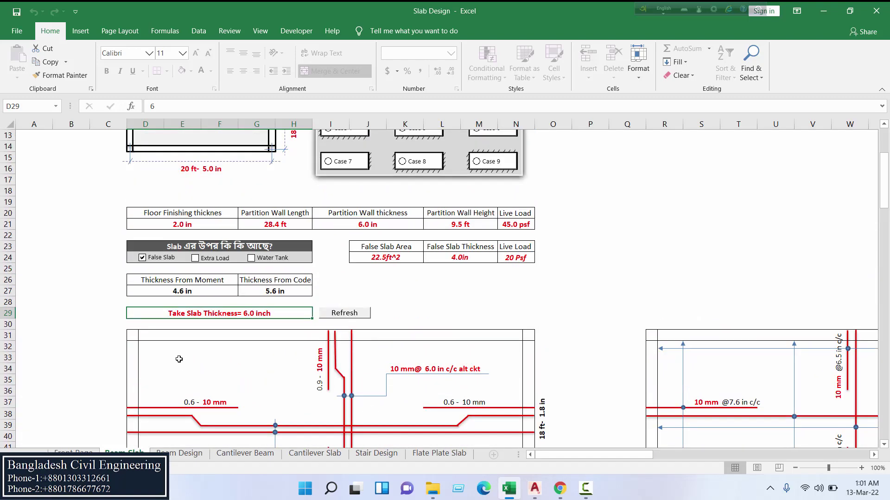
pyautogui.scroll(2, 185, 350)
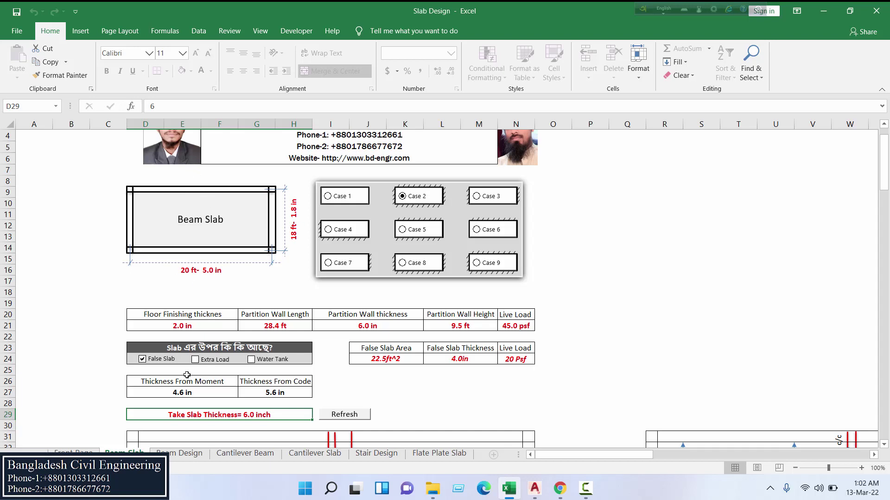
pyautogui.scroll(-1, 187, 374)
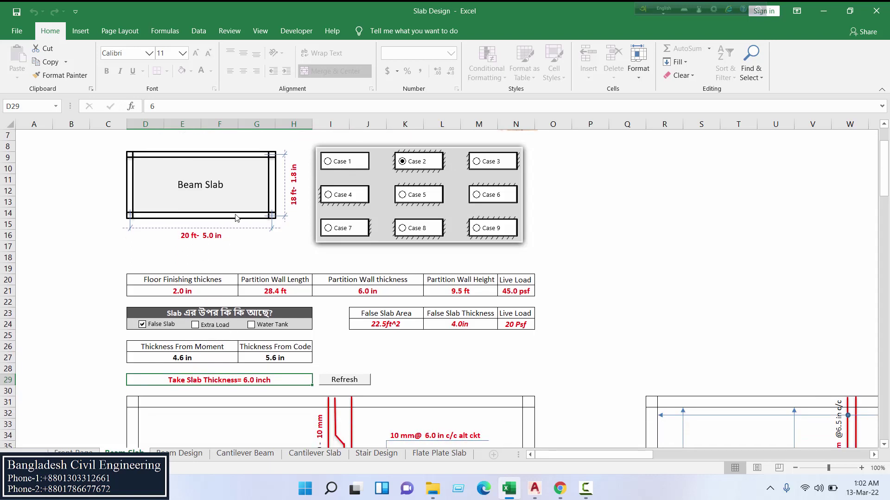
# Check the feet and inch entries of the slab panel's long and short spans.
pyautogui.click(190, 236)
pyautogui.click(223, 236)
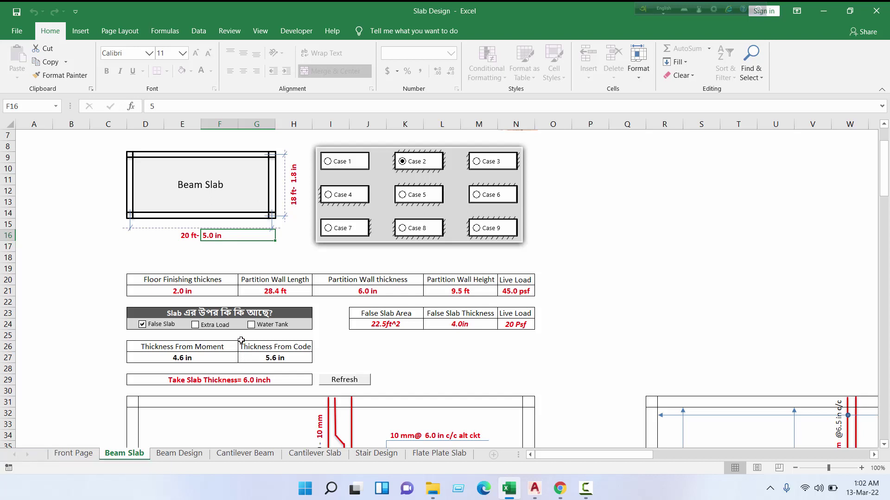
pyautogui.click(212, 247)
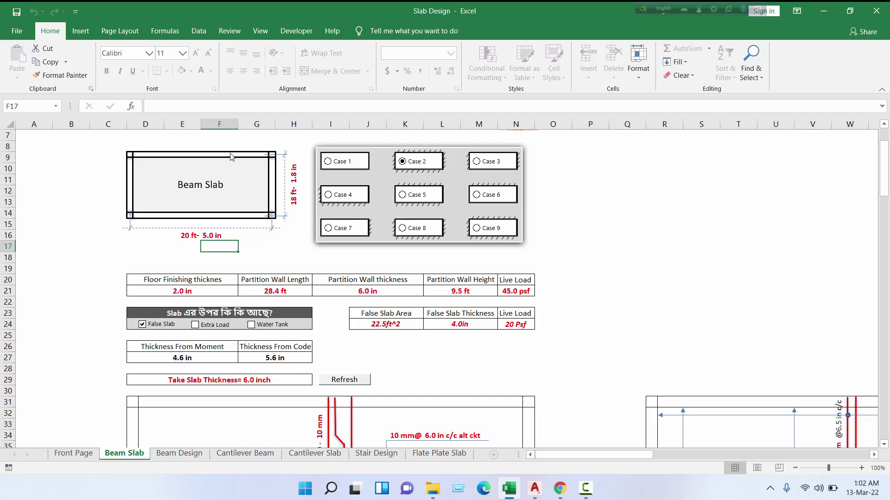
pyautogui.click(291, 202)
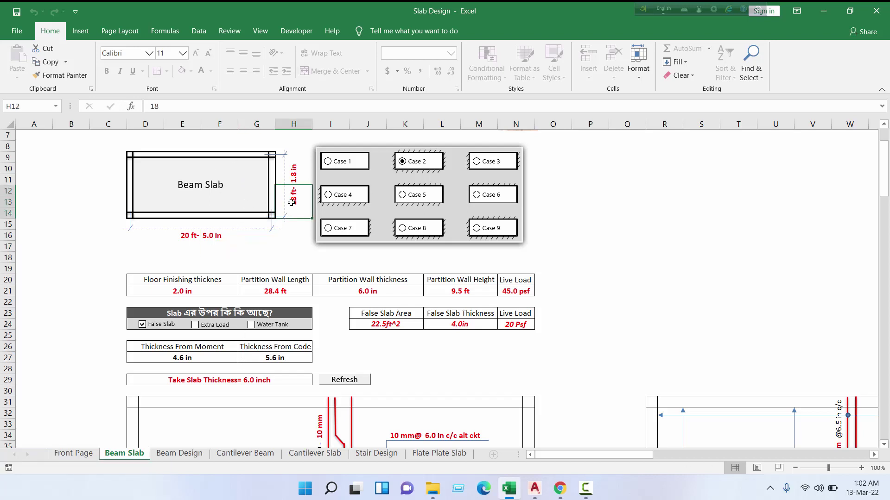
pyautogui.click(295, 175)
pyautogui.scroll(1, 306, 274)
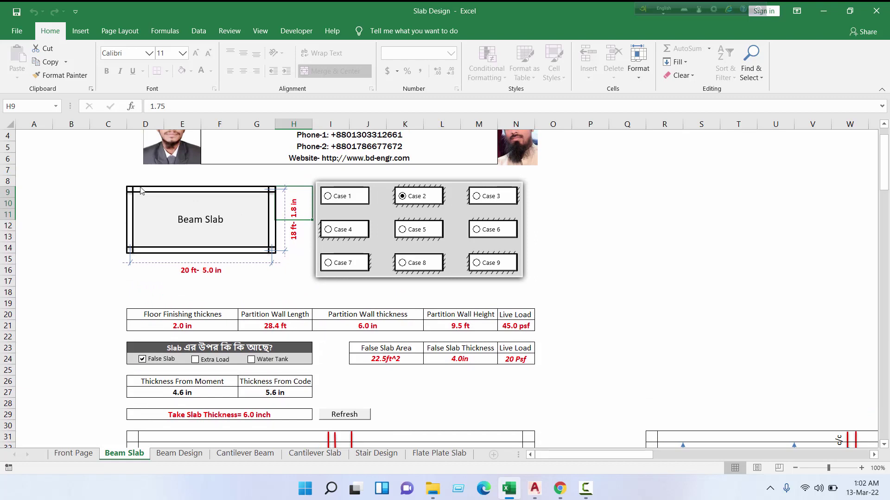
# Examine the slab thickness required from code and from moment.
pyautogui.scroll(-3, 182, 192)
pyautogui.click(277, 292)
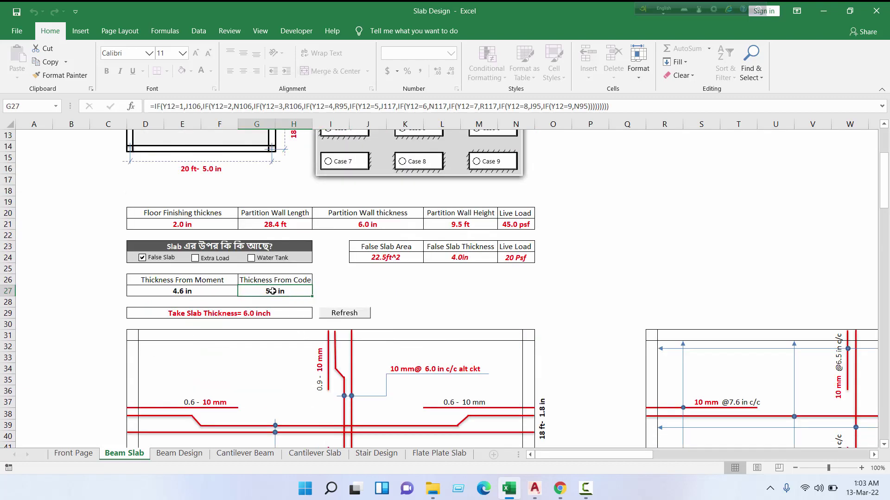
pyautogui.click(264, 303)
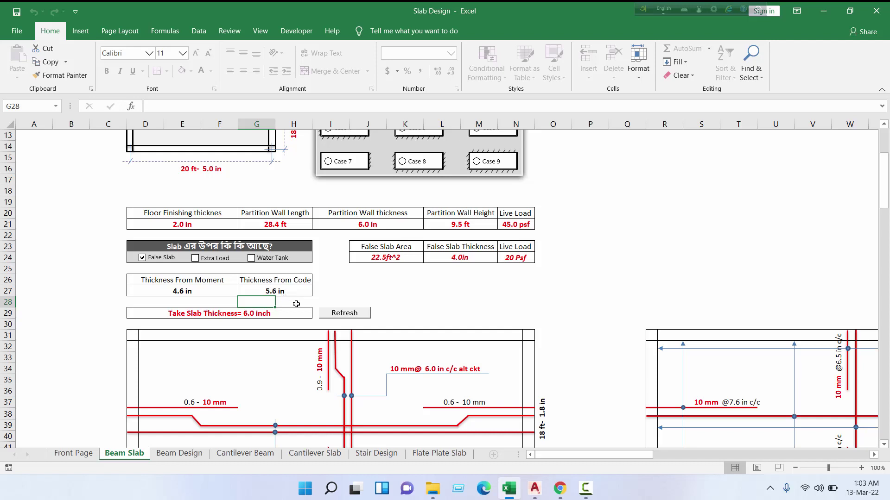
pyautogui.click(220, 278)
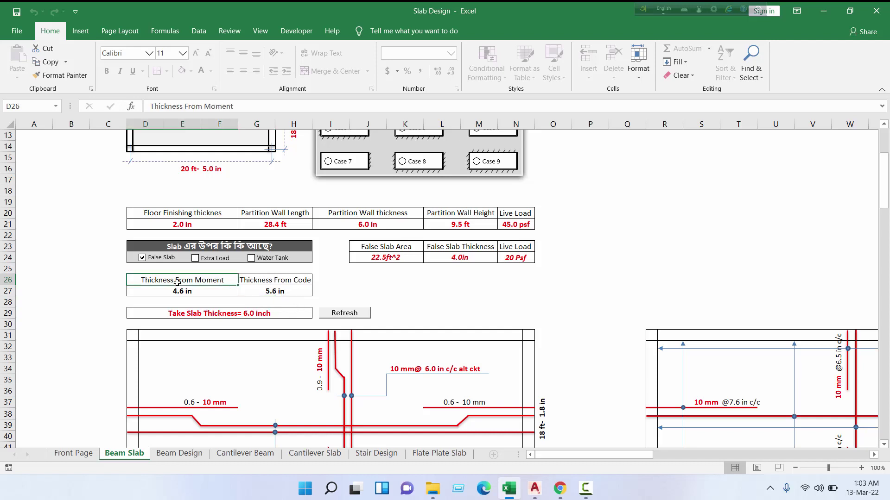
pyautogui.click(203, 290)
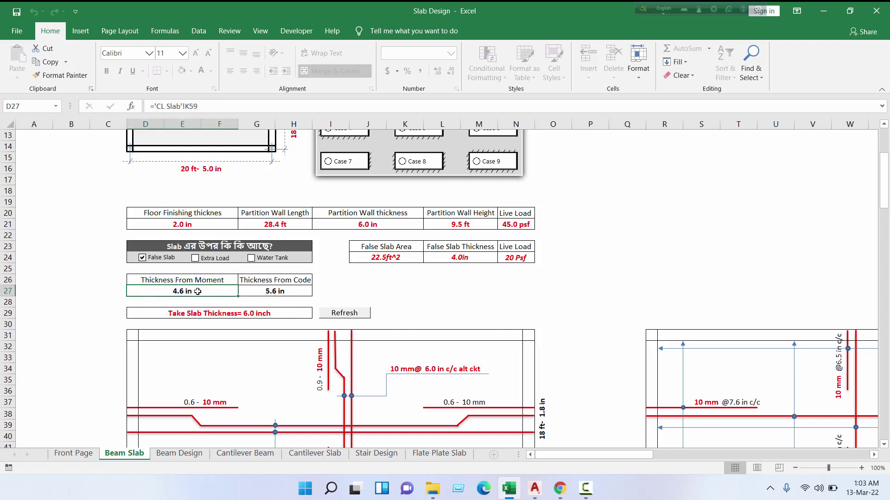
pyautogui.click(270, 283)
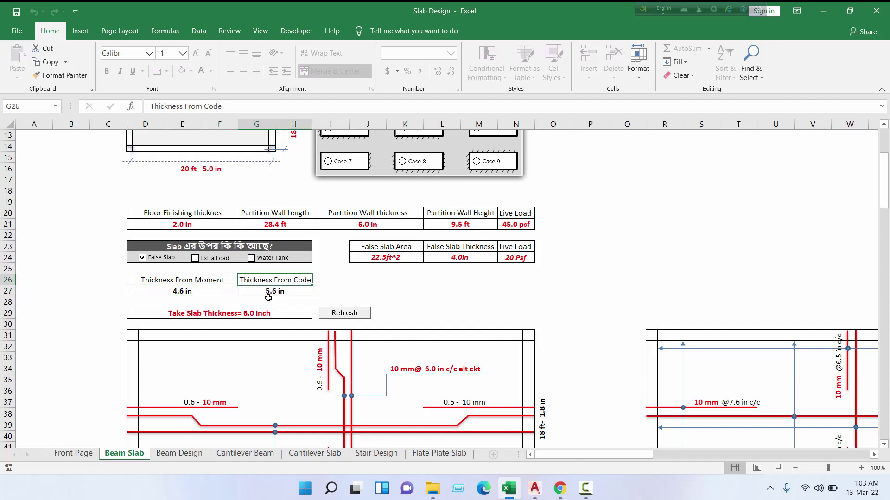
# Try slab thicknesses of 5 inch and 5.5 inch against the thickness from code.
pyautogui.click(278, 313)
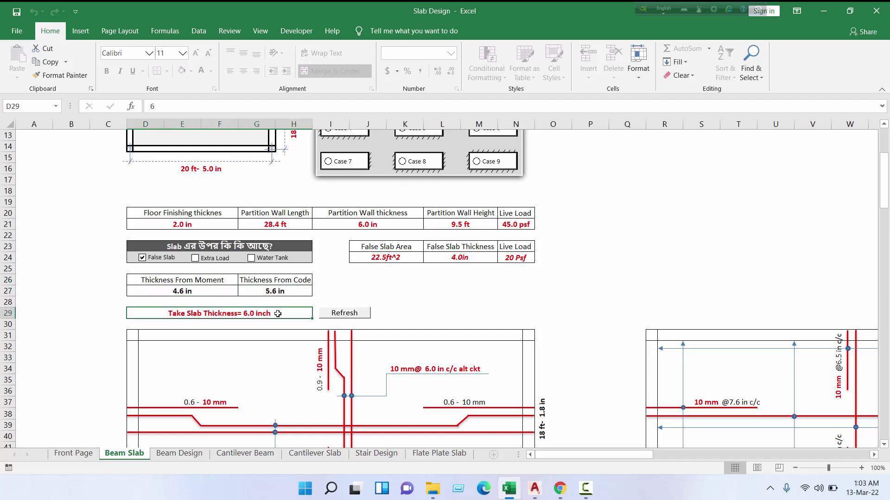
pyautogui.write('5')
pyautogui.press('Return')
pyautogui.click(257, 312)
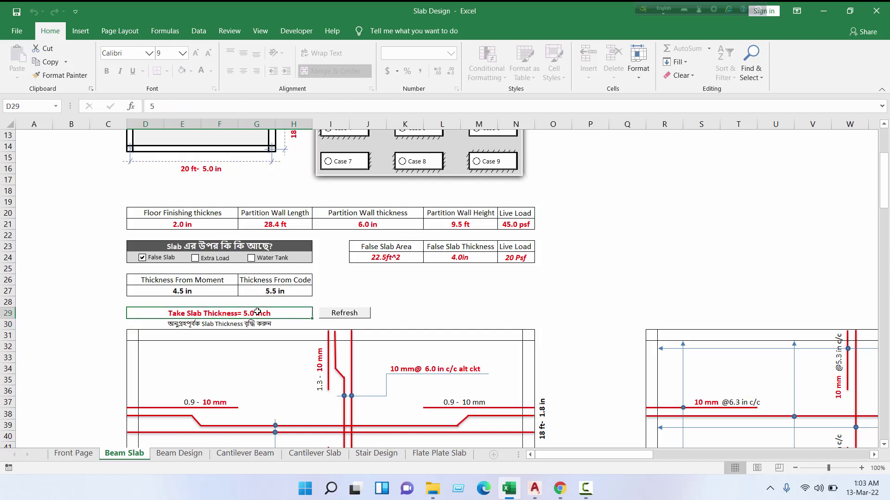
pyautogui.write('5')
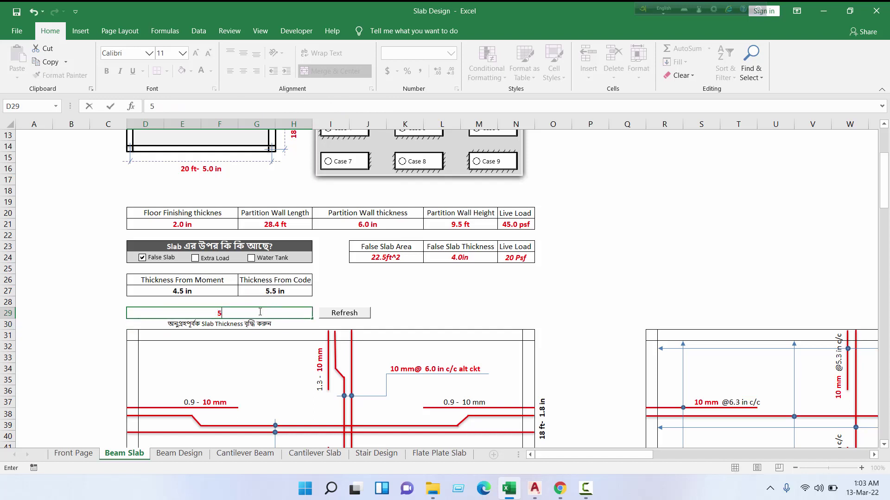
pyautogui.write('.5')
pyautogui.press('Return')
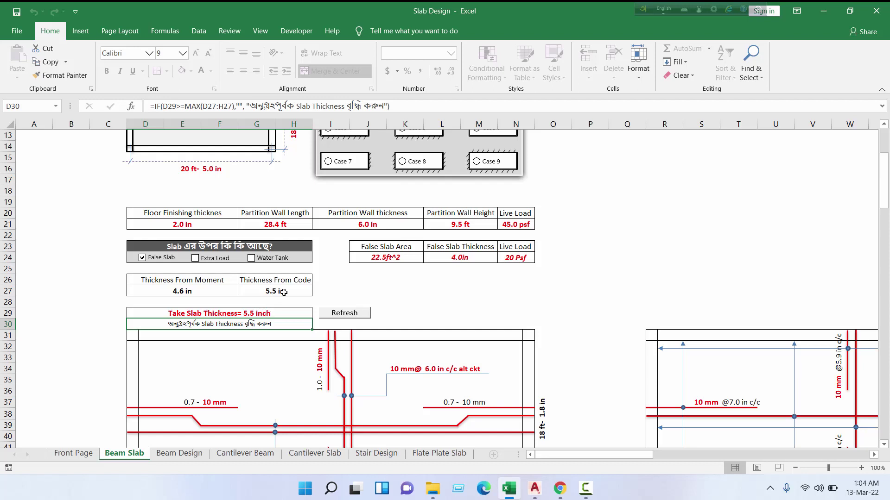
# Try a slab thickness of 5.6 inch.
pyautogui.click(264, 312)
pyautogui.write('5')
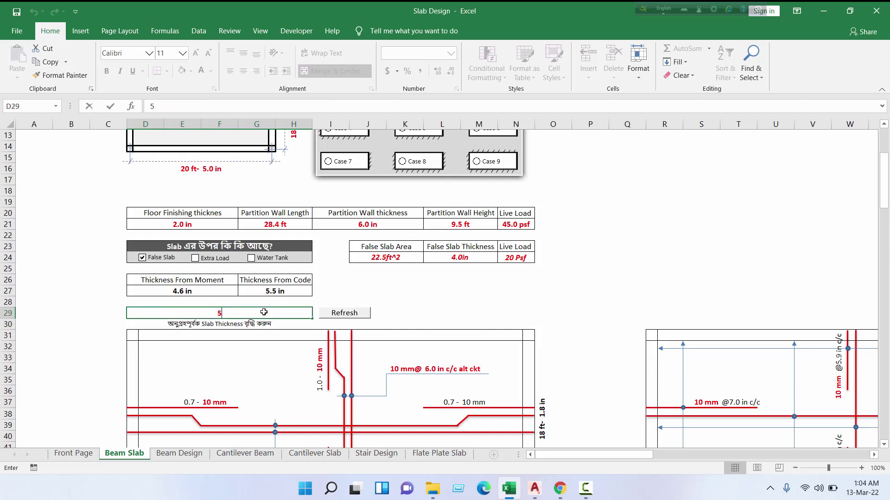
pyautogui.write('.6')
pyautogui.press('Return')
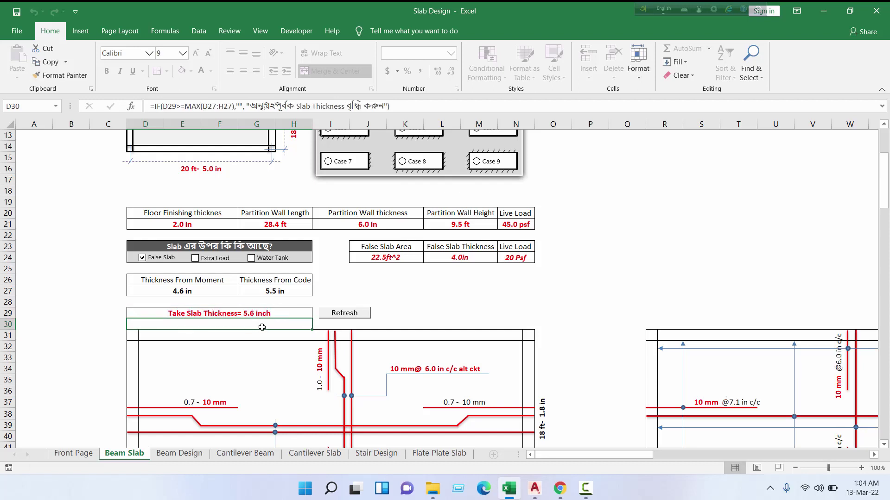
# Set the taken slab thickness to the full 6 inch.
pyautogui.click(258, 312)
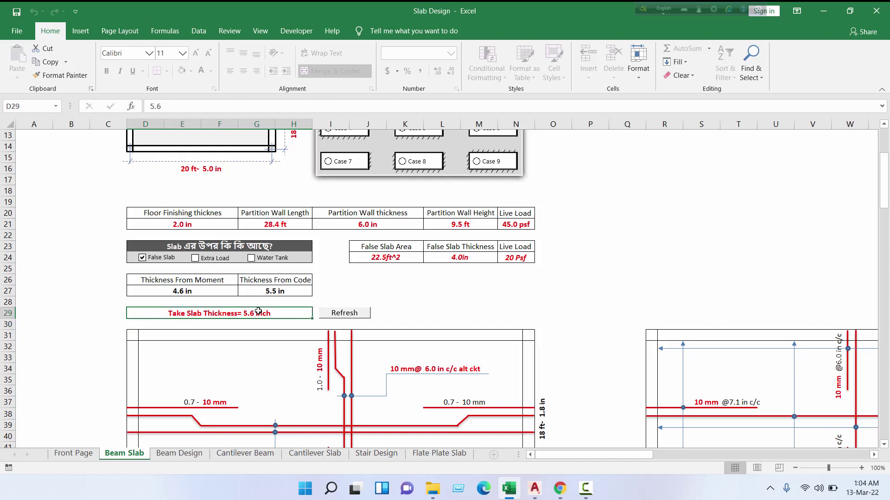
pyautogui.write('6')
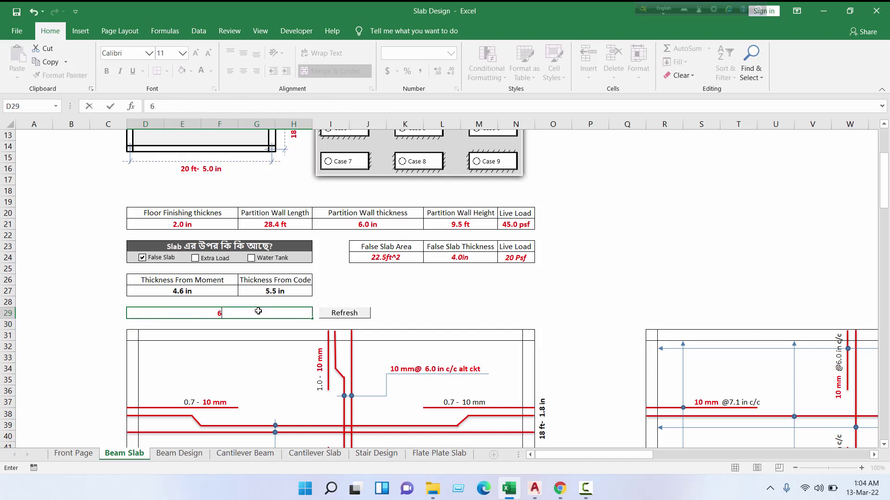
pyautogui.press('Return')
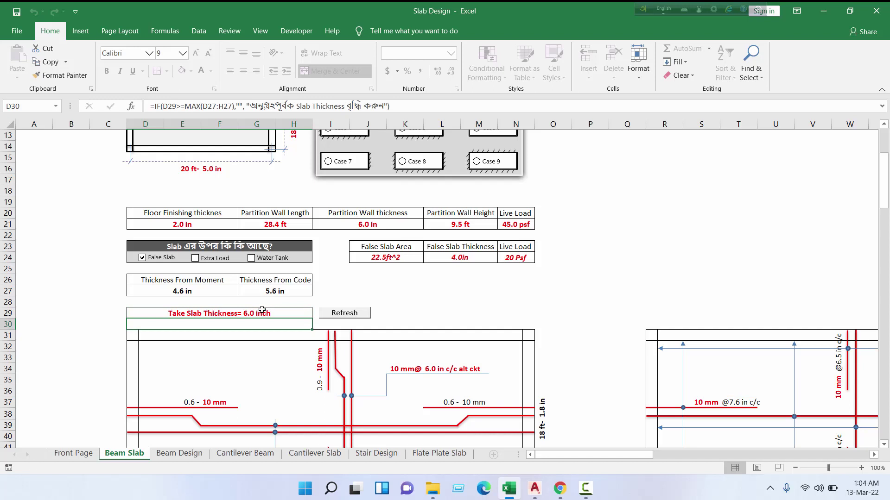
# Try a short-side length of 22 ft for the Beam Slab panel and check the span labels on the reinforcement layout.
pyautogui.scroll(-4, 262, 310)
pyautogui.click(438, 233)
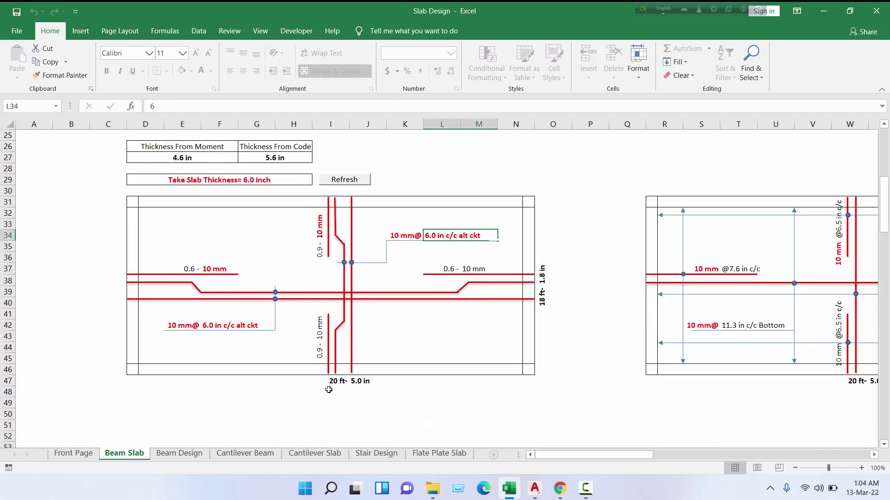
pyautogui.click(358, 381)
pyautogui.click(337, 383)
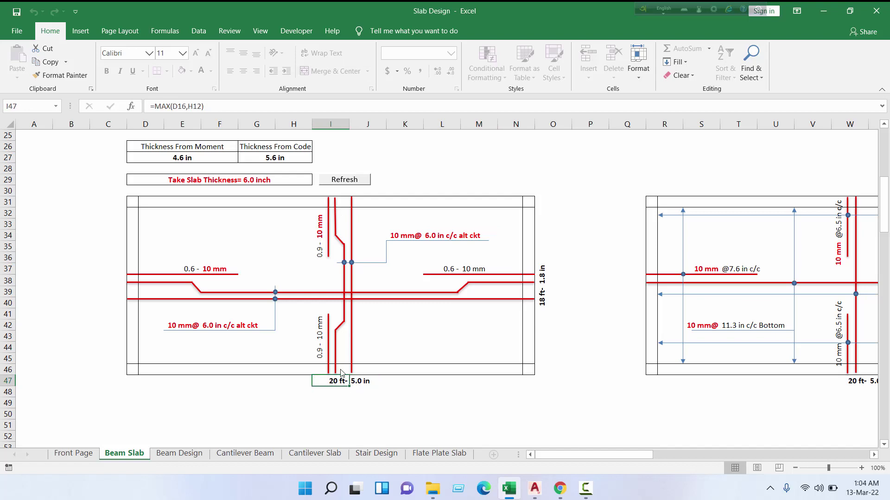
pyautogui.scroll(7, 324, 333)
pyautogui.click(296, 222)
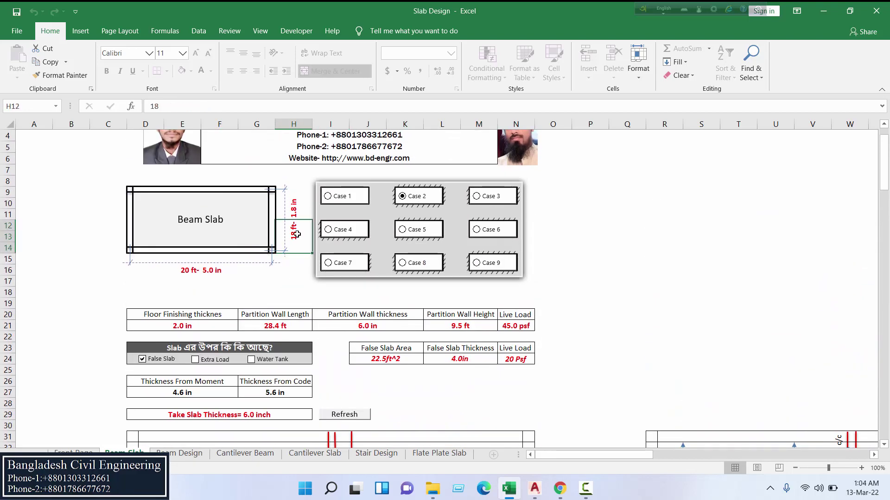
pyautogui.write('22')
pyautogui.press('Return')
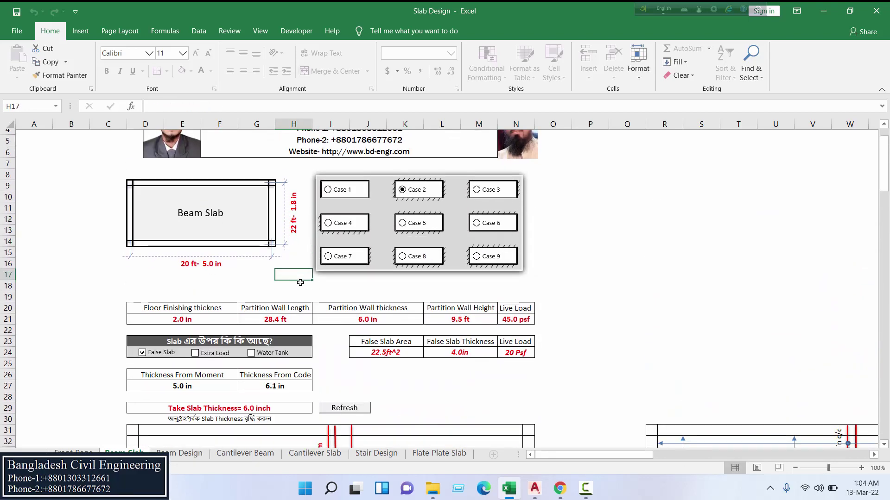
pyautogui.scroll(-8, 300, 283)
pyautogui.click(329, 349)
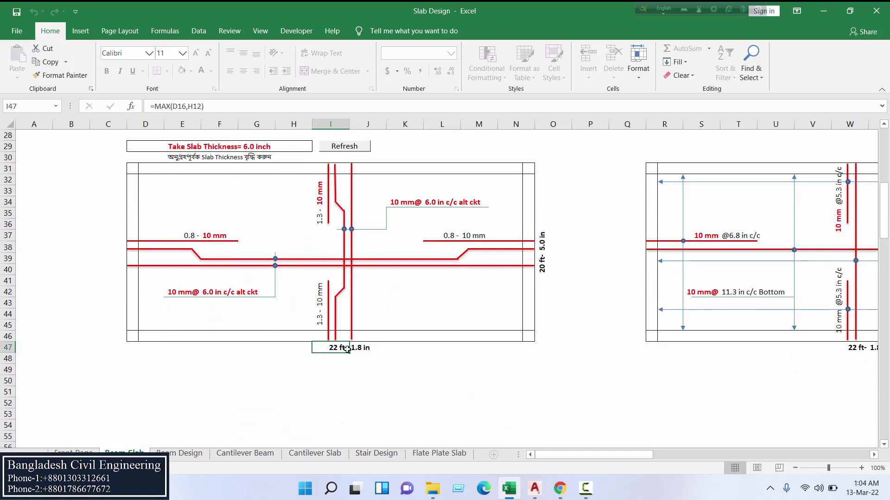
pyautogui.click(356, 349)
pyautogui.click(550, 262)
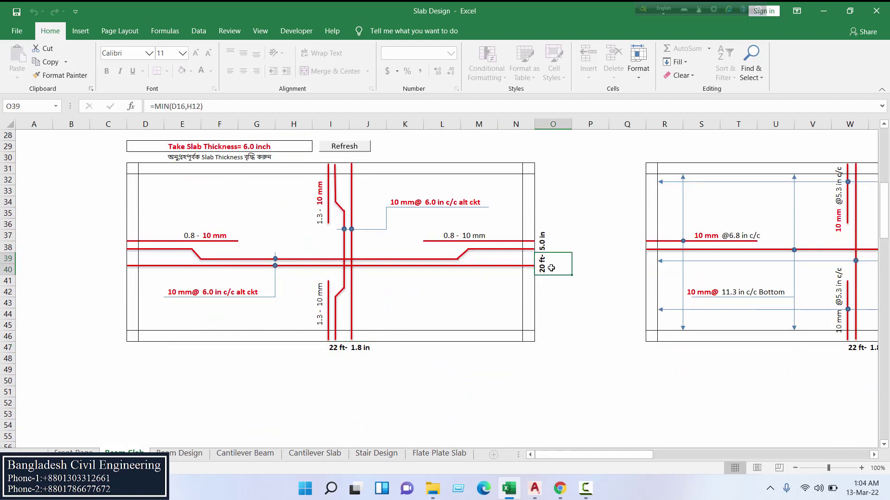
# Set the panel's vertical side back to 18 ft and check the span label under the reinforcement layout.
pyautogui.scroll(6, 446, 307)
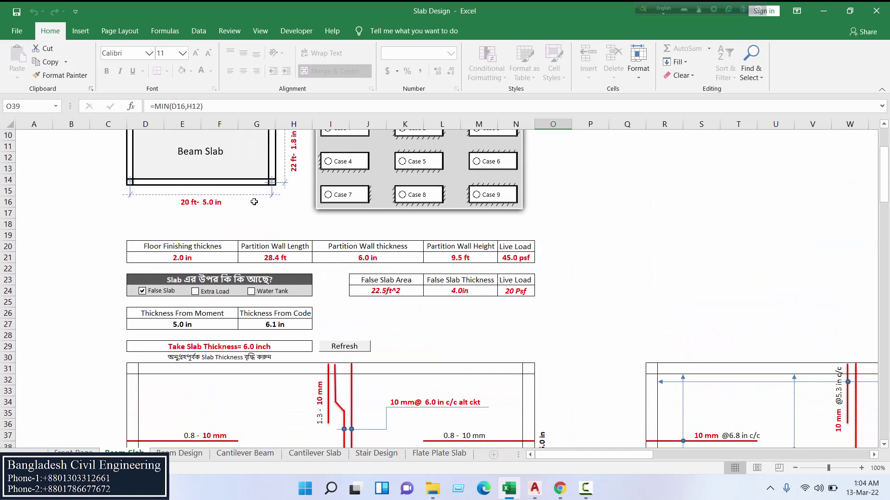
pyautogui.scroll(2, 319, 213)
pyautogui.click(303, 231)
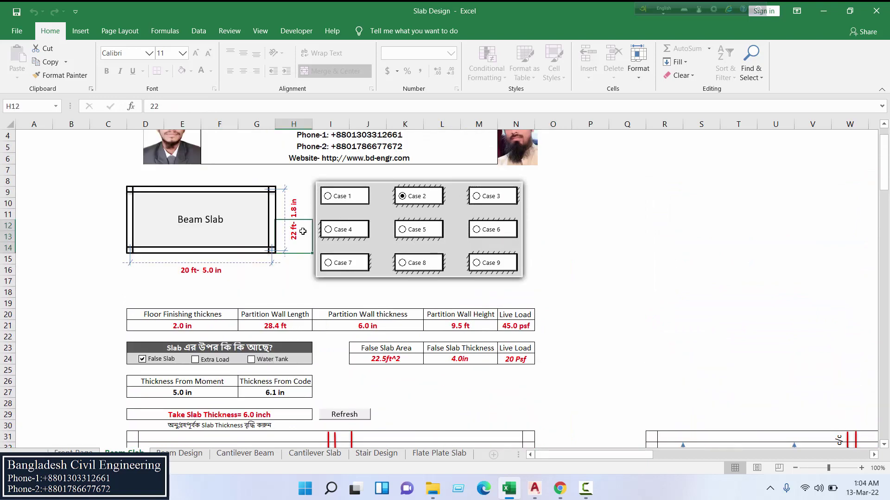
pyautogui.write('18')
pyautogui.press('Return')
pyautogui.scroll(-2, 293, 297)
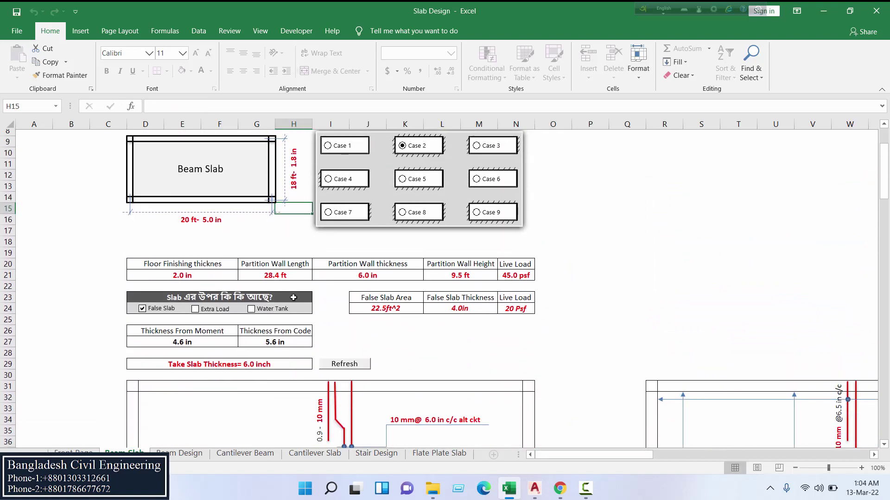
pyautogui.scroll(-7, 293, 297)
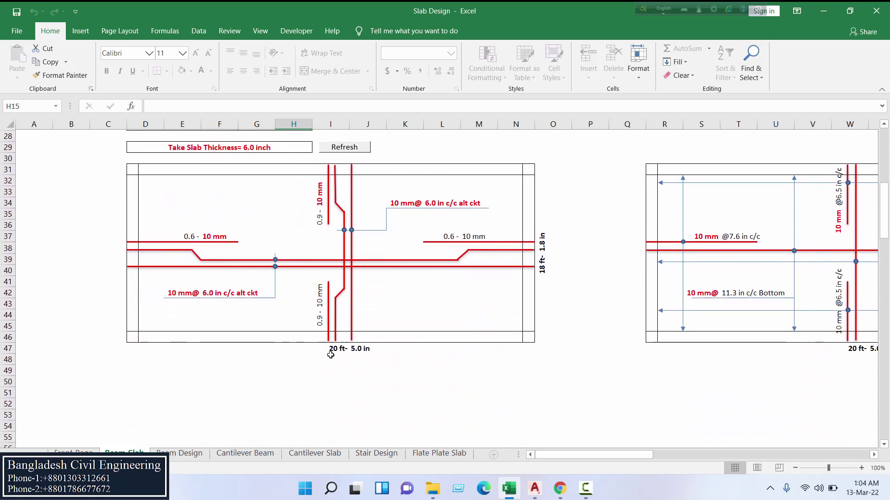
pyautogui.click(357, 349)
# Set the spacing of the short-direction alternate cranked bars in the first layout to 7 inch.
pyautogui.scroll(1, 349, 242)
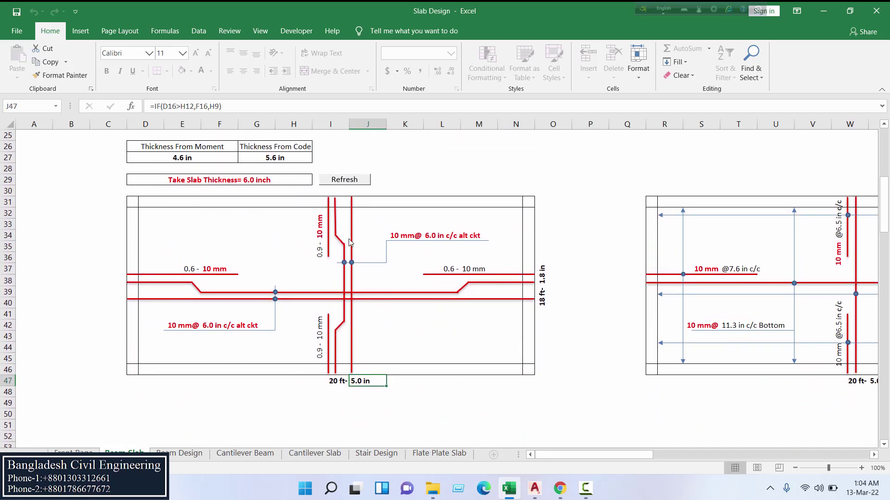
pyautogui.click(409, 235)
pyautogui.click(446, 234)
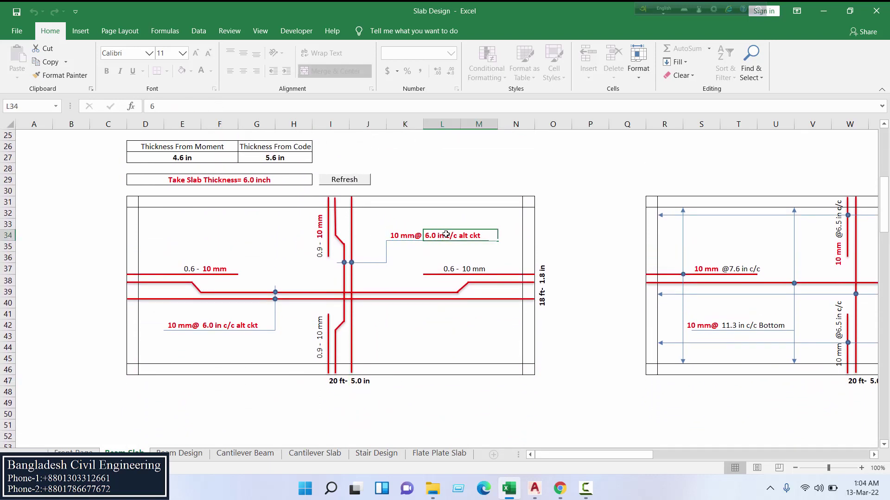
pyautogui.write('7')
pyautogui.press('Return')
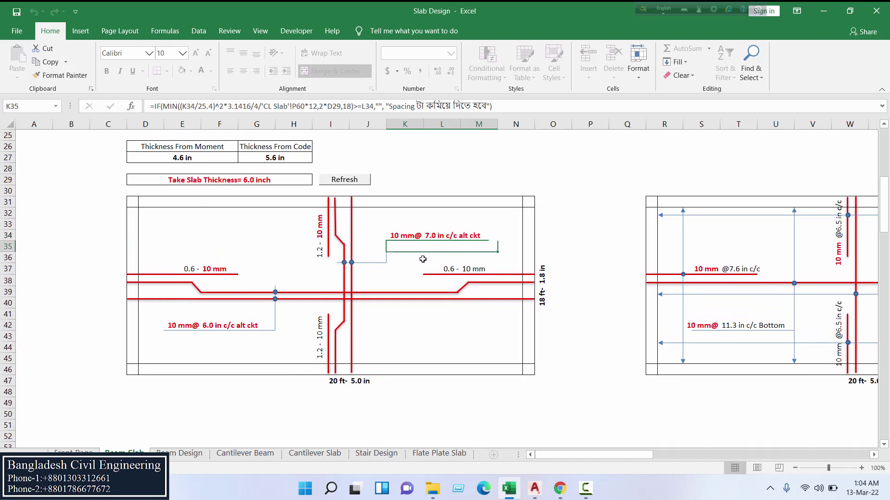
# Set the short-direction extra top bars in the first layout to 12 mm and check their count at both ends.
pyautogui.click(314, 234)
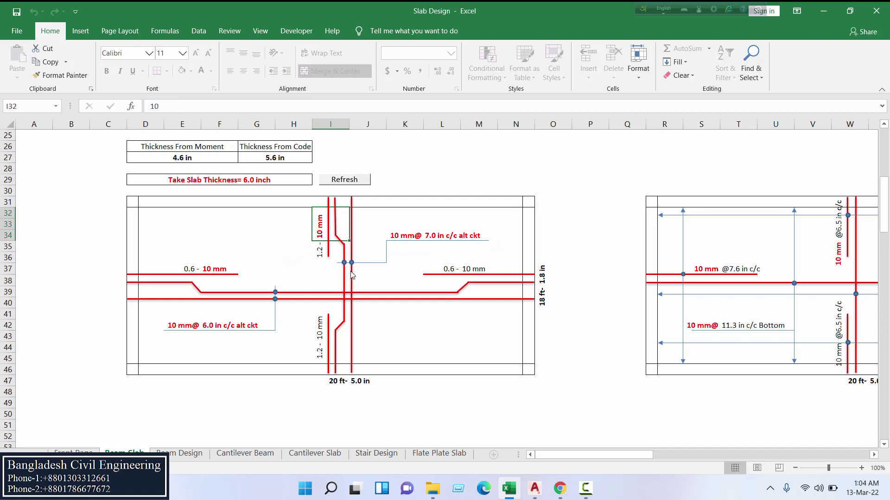
pyautogui.write('12')
pyautogui.press('Return')
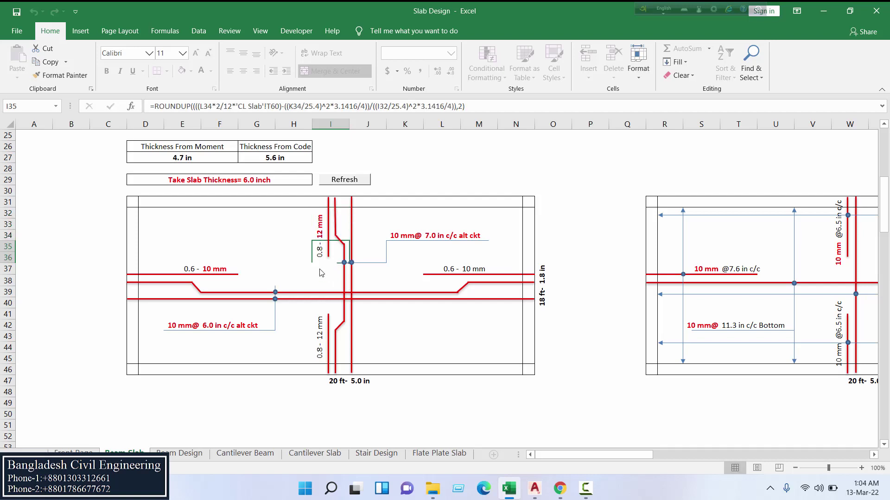
pyautogui.click(280, 248)
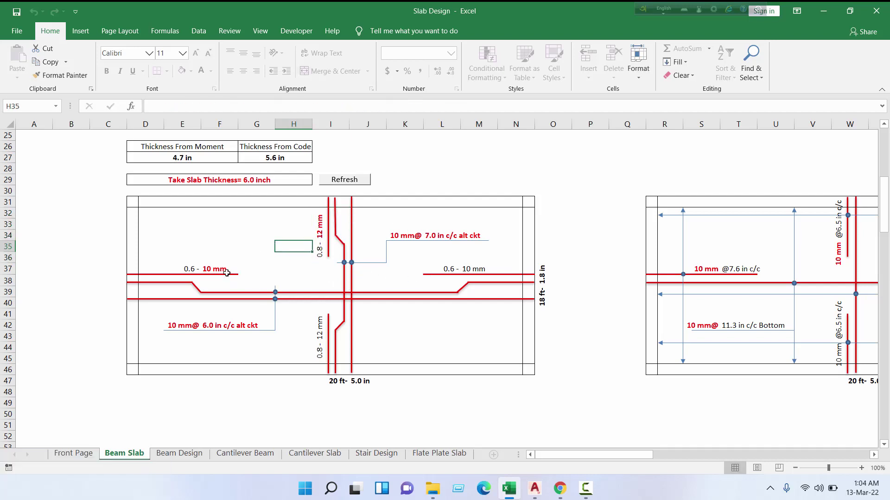
pyautogui.click(322, 254)
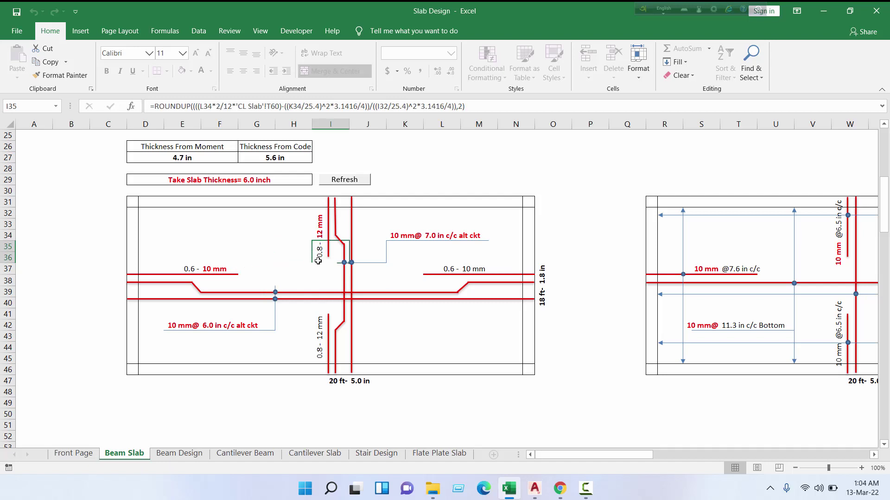
pyautogui.click(321, 335)
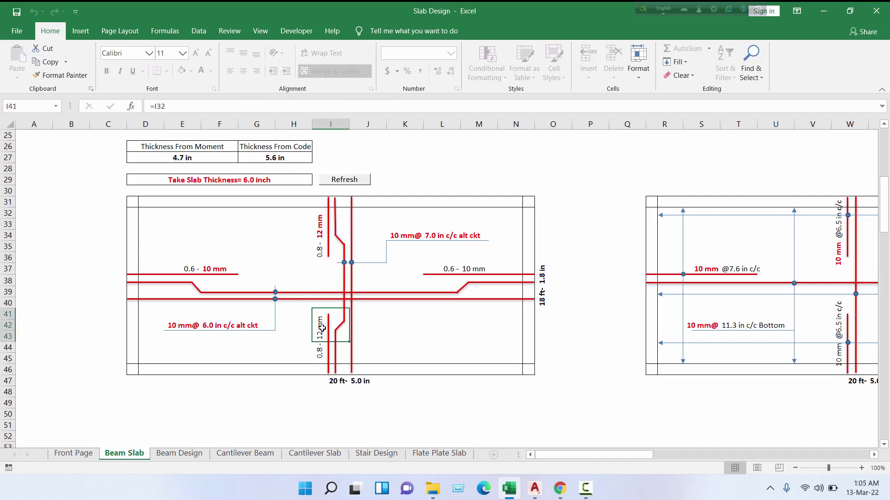
pyautogui.doubleClick(321, 328)
pyautogui.click(445, 276)
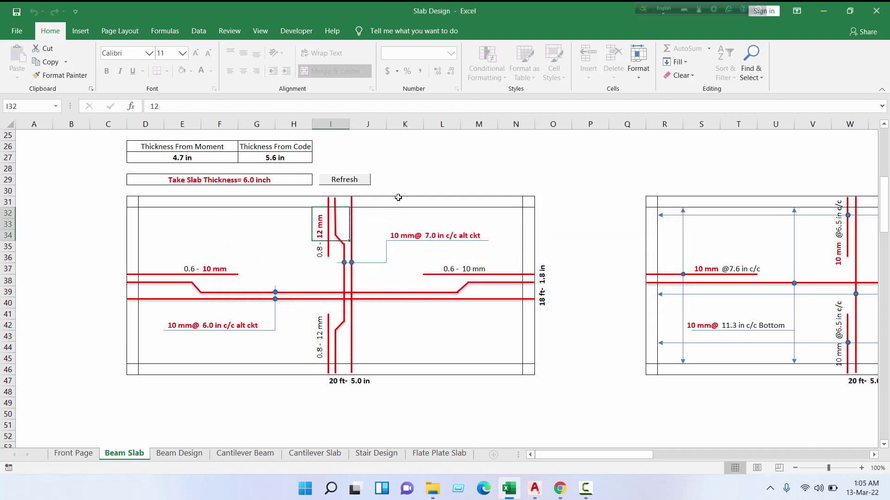
# Switch to AutoCAD to look over the typical floor plan with beams in Savar.dwg, and return to the Excel workbook.
pyautogui.click(216, 268)
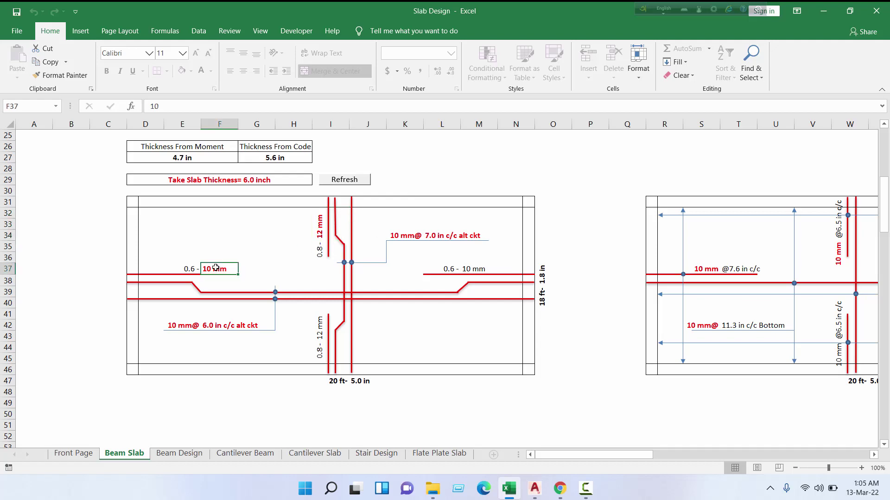
pyautogui.scroll(3, 318, 290)
pyautogui.scroll(5, 318, 289)
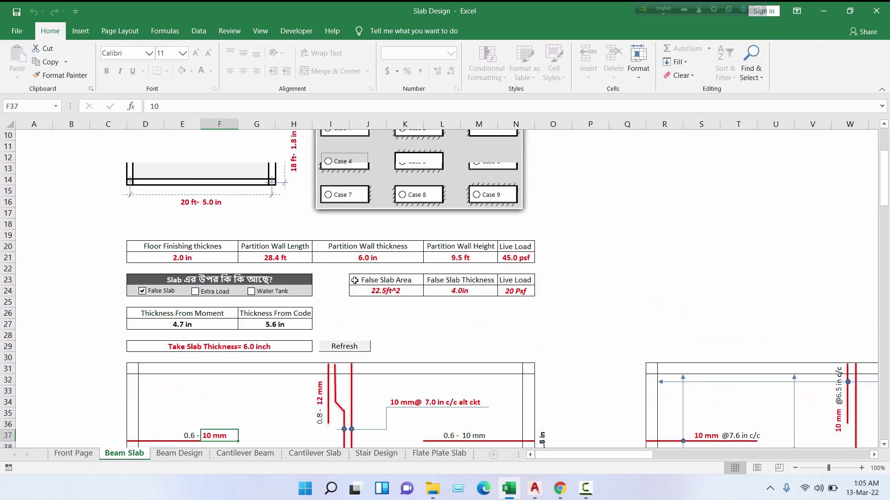
pyautogui.scroll(-1, 428, 287)
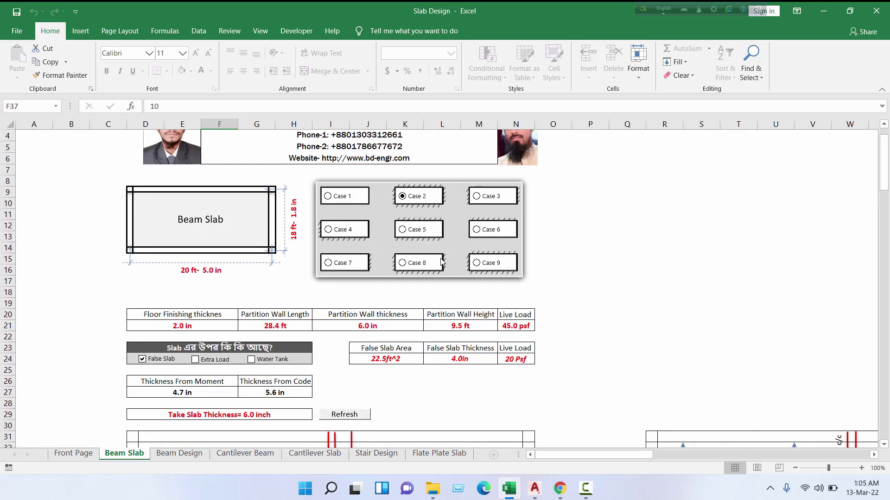
pyautogui.click(534, 488)
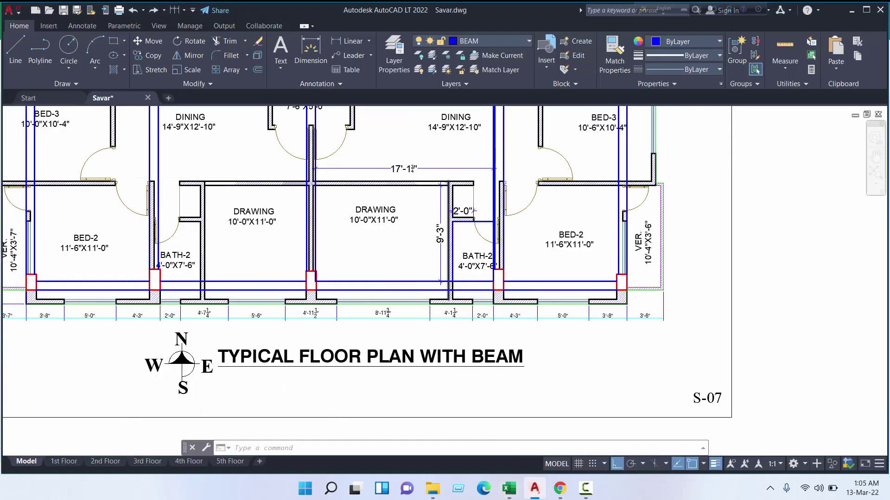
pyautogui.scroll(-1, 511, 357)
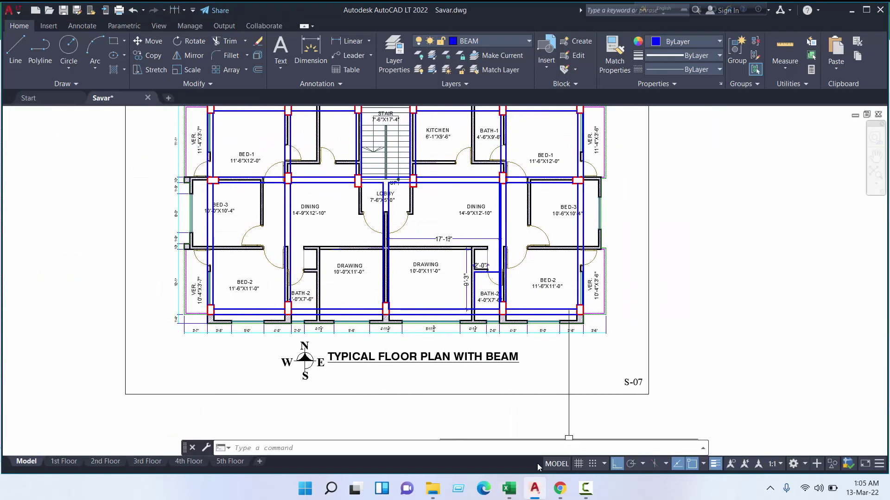
pyautogui.click(510, 488)
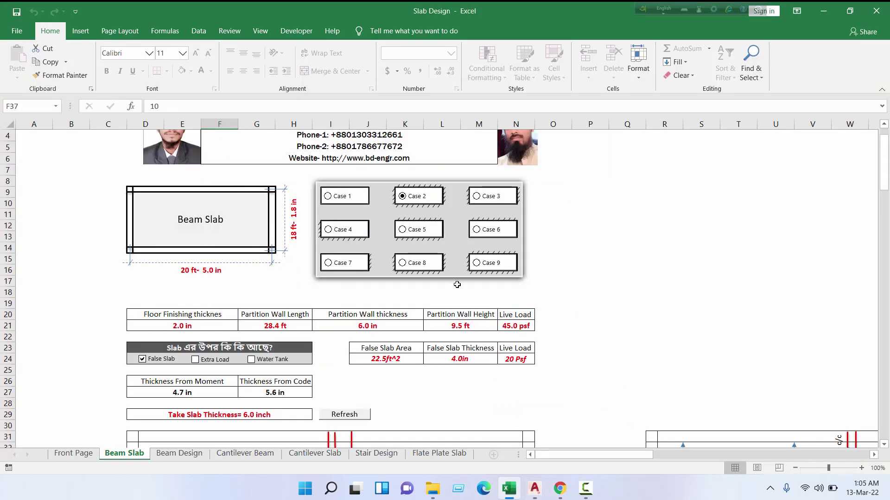
# Try edge support cases 5, 8, 9, 6, 7 and 4 for the slab panel.
pyautogui.click(423, 236)
pyautogui.scroll(-1, 423, 234)
pyautogui.click(423, 230)
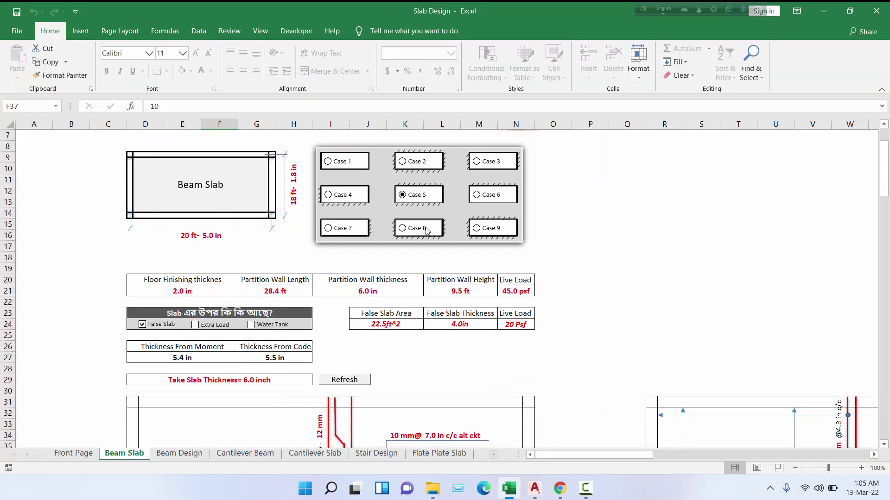
pyautogui.click(490, 228)
pyautogui.click(491, 195)
pyautogui.click(420, 228)
pyautogui.click(343, 228)
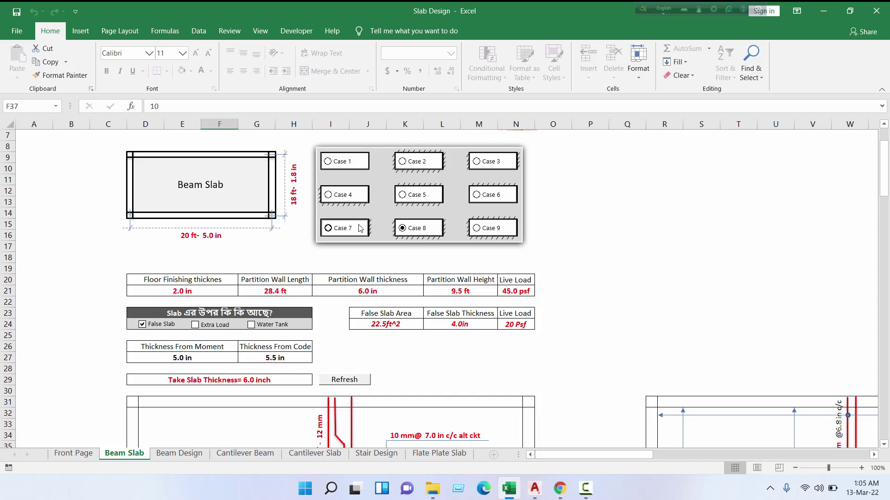
pyautogui.click(363, 198)
pyautogui.click(425, 197)
# Choose edge support Case 8 and check the required thicknesses and extra top bars in the first layout.
pyautogui.scroll(-1, 427, 197)
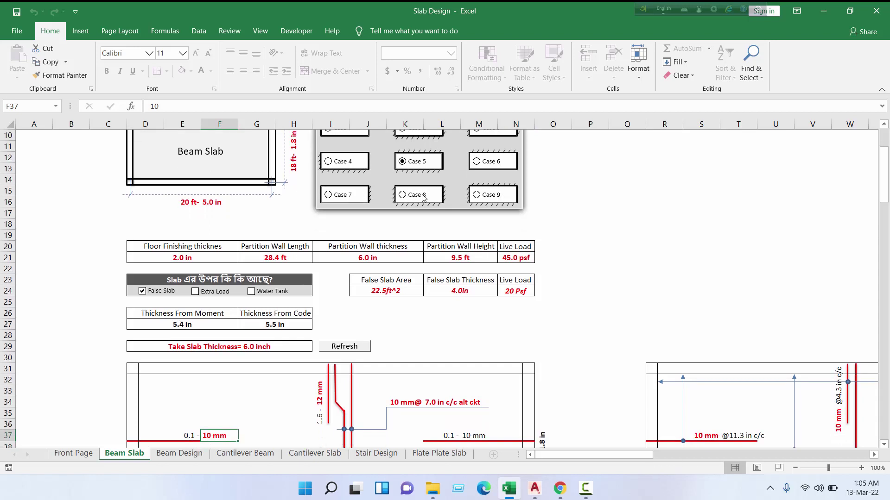
pyautogui.click(426, 197)
pyautogui.scroll(-2, 427, 197)
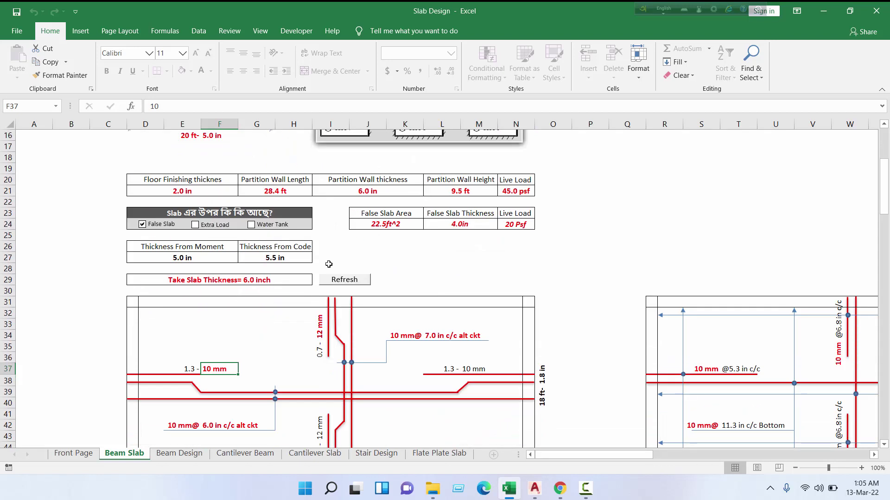
pyautogui.click(357, 286)
pyautogui.scroll(-2, 279, 304)
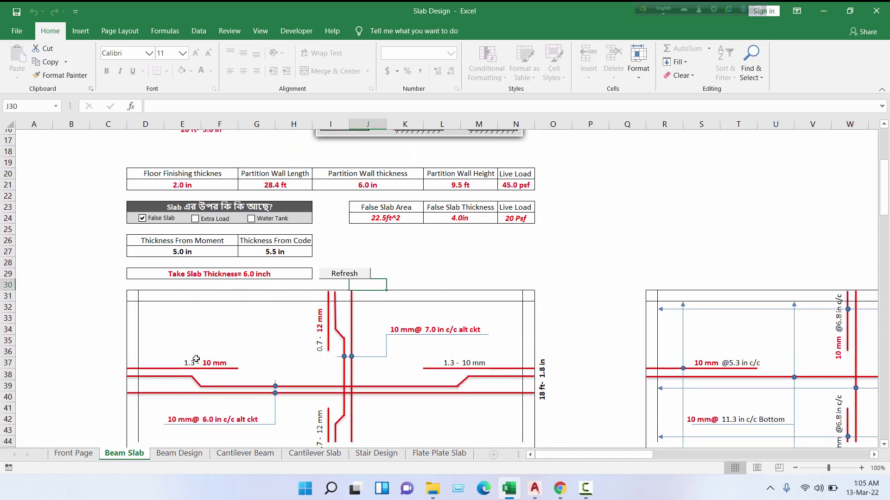
pyautogui.click(280, 304)
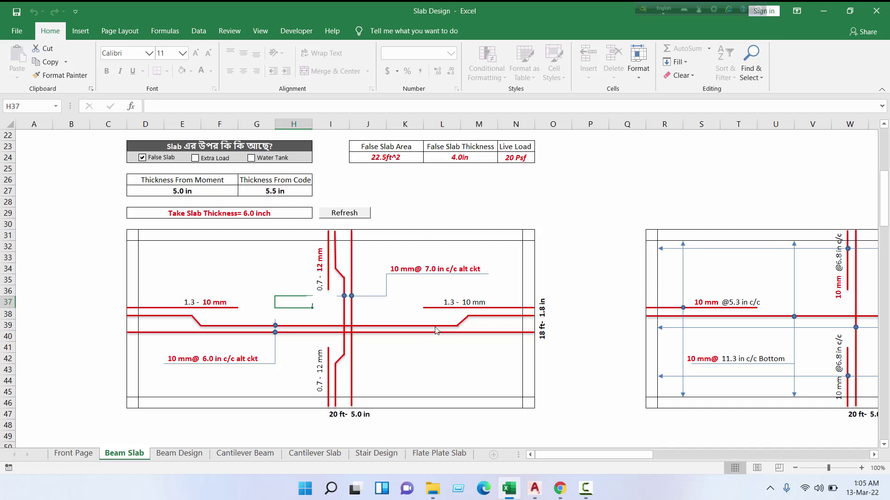
# Set the short-direction bottom bar diameter in the second, straight-bar layout to 12 mm.
pyautogui.moveTo(558, 455); pyautogui.dragTo(607, 455)
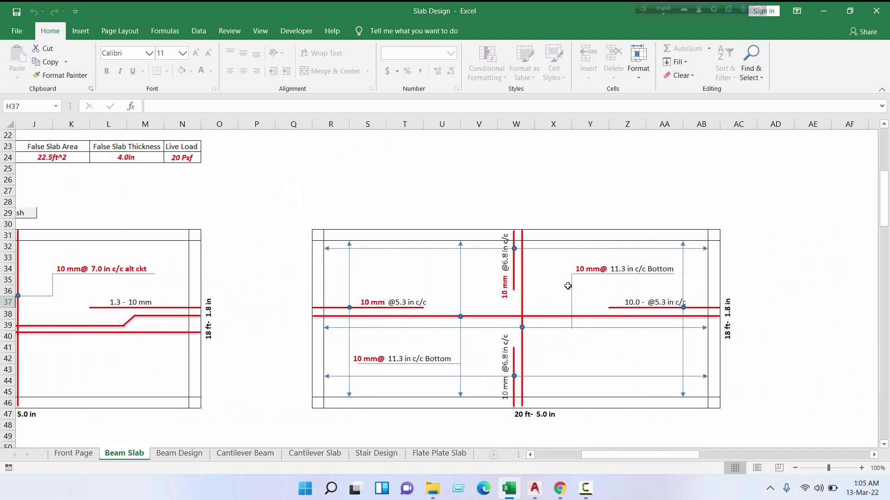
pyautogui.click(591, 270)
pyautogui.click(594, 289)
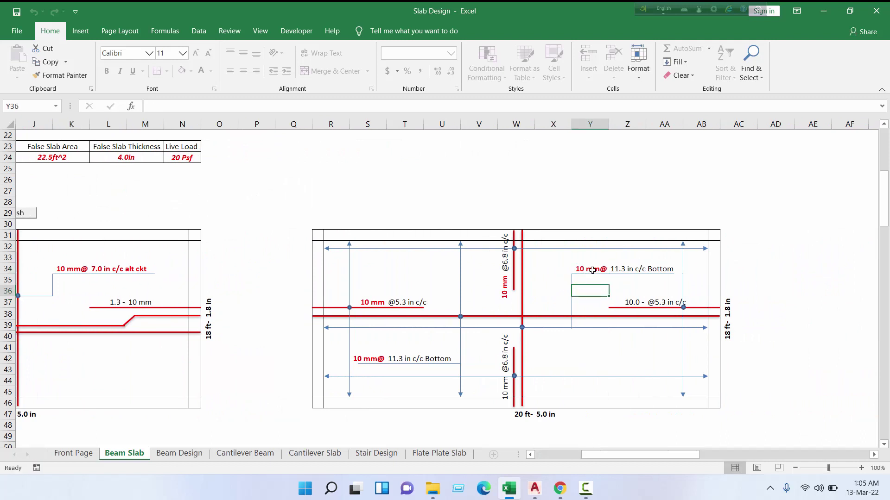
pyautogui.click(592, 270)
pyautogui.write('12')
pyautogui.press('Tab')
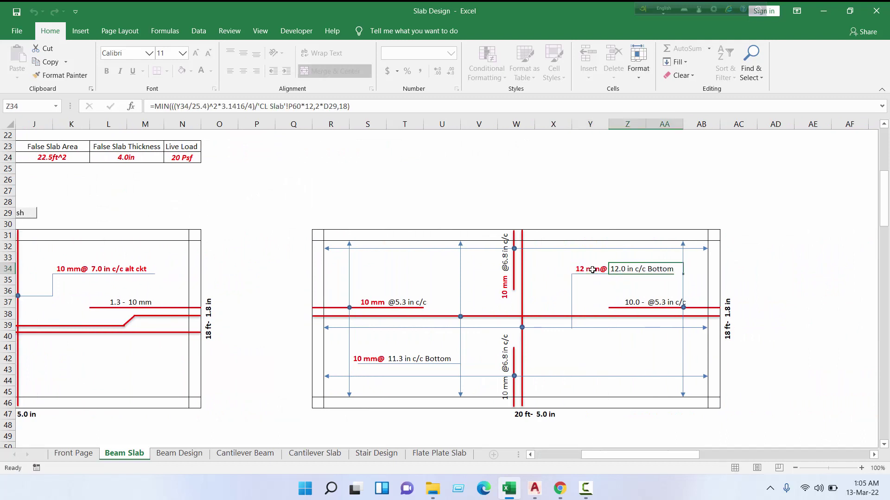
pyautogui.click(592, 270)
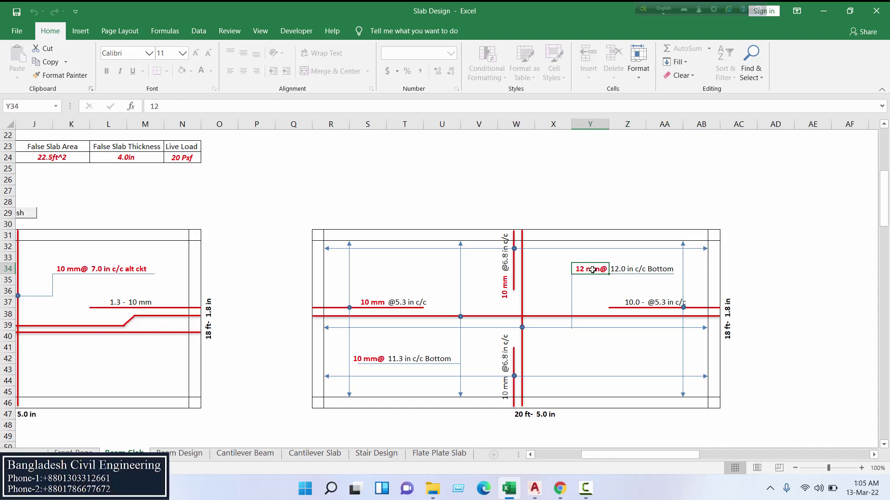
# Set the short-direction bottom bar diameter in the straight-bar layout to 10 mm and check the remaining bar diameters and spacings.
pyautogui.write('10')
pyautogui.press('Tab')
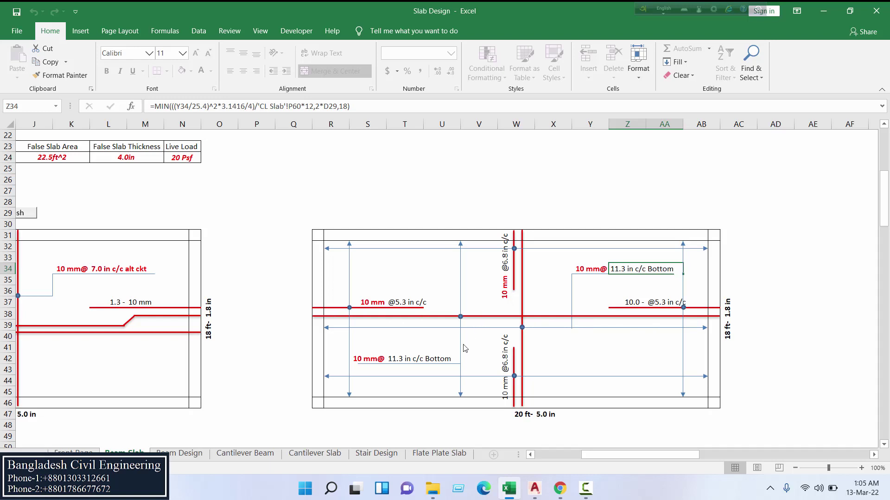
pyautogui.click(369, 355)
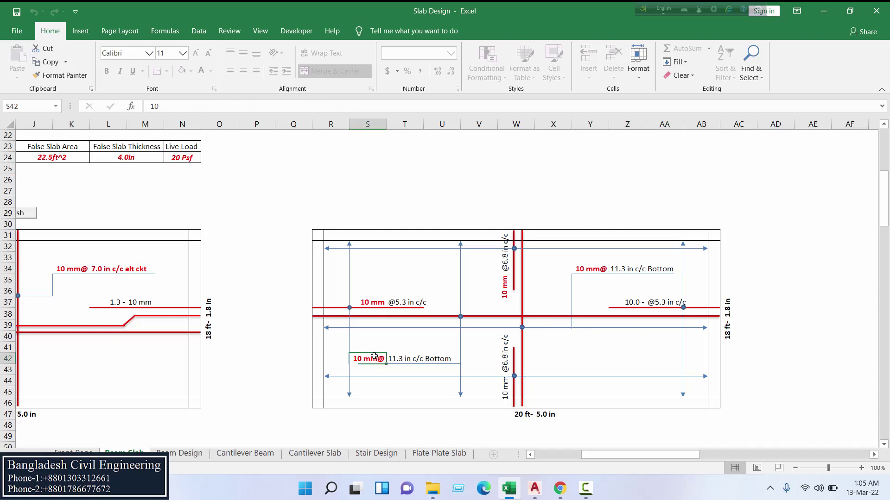
pyautogui.click(404, 360)
pyautogui.click(440, 336)
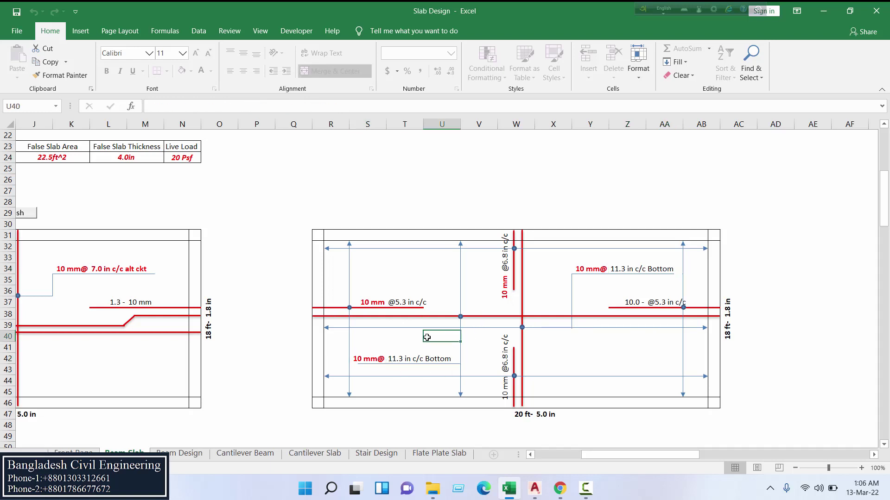
pyautogui.click(379, 302)
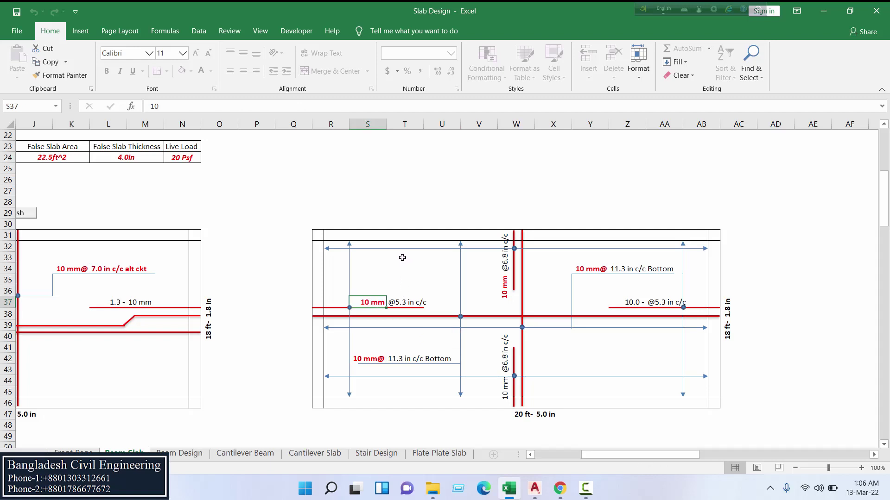
pyautogui.moveTo(504, 295); pyautogui.dragTo(509, 268)
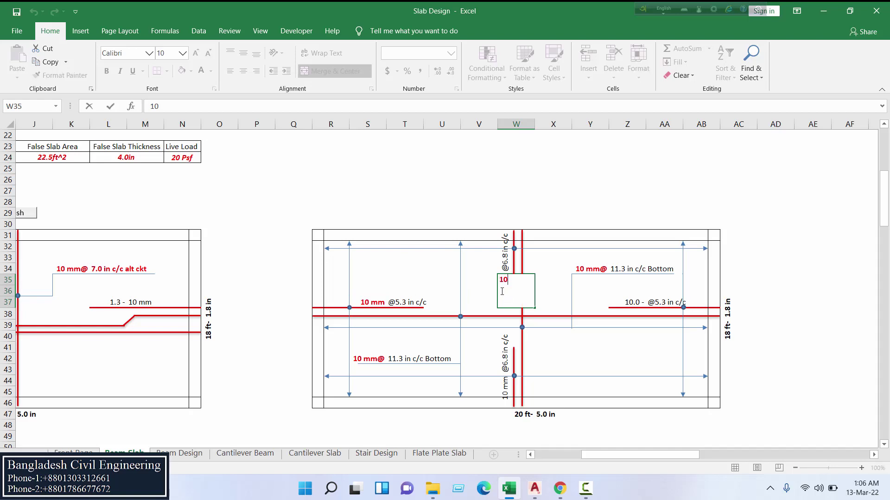
pyautogui.click(471, 266)
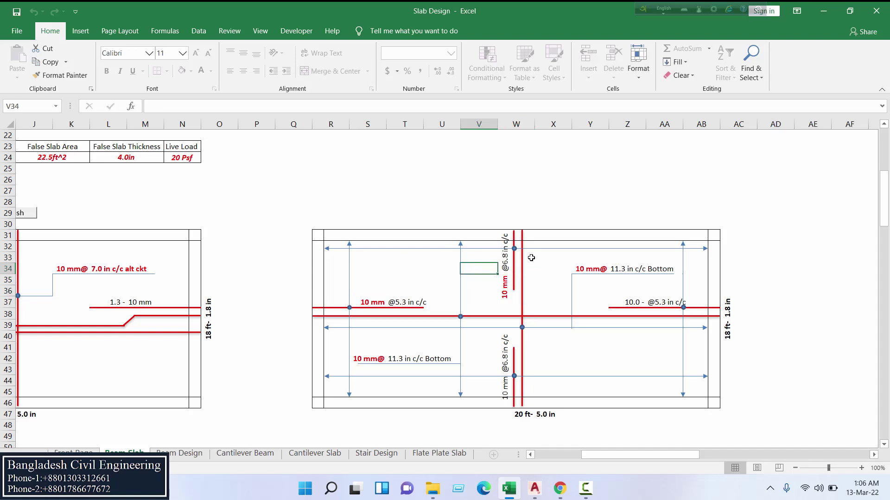
# Try edge support Cases 5 and 9 and check the top bar spacing in the straight-bar layout.
pyautogui.moveTo(681, 455); pyautogui.dragTo(660, 455)
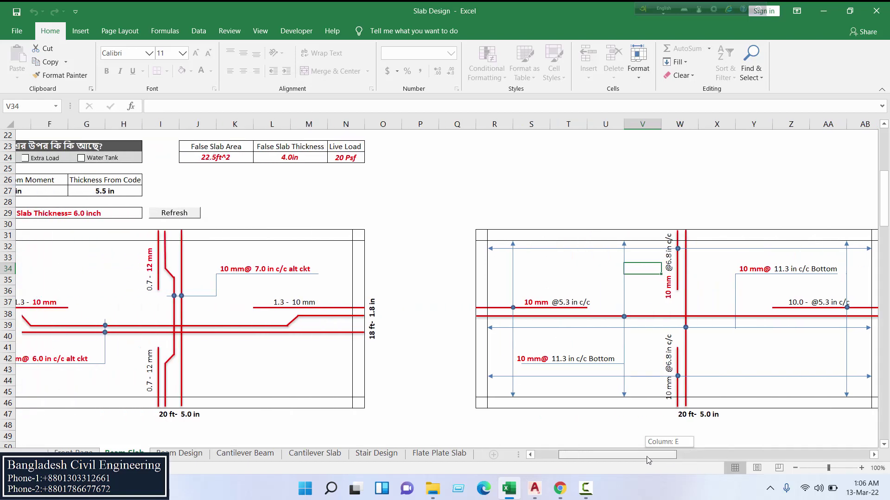
pyautogui.scroll(4, 370, 362)
pyautogui.scroll(2, 370, 362)
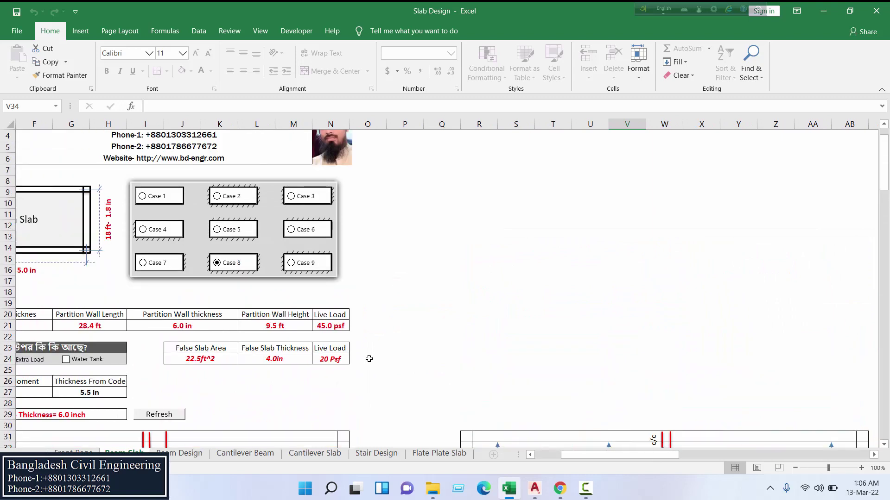
pyautogui.click(243, 230)
pyautogui.click(297, 259)
pyautogui.scroll(-7, 417, 329)
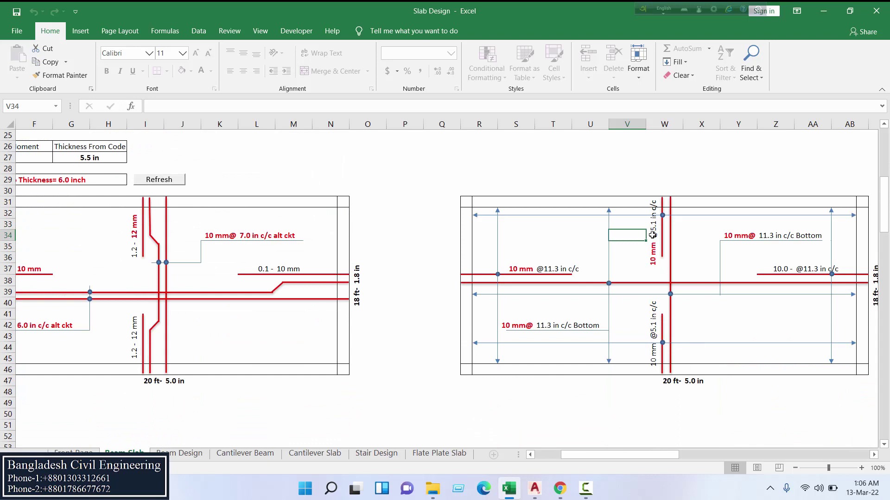
pyautogui.click(543, 270)
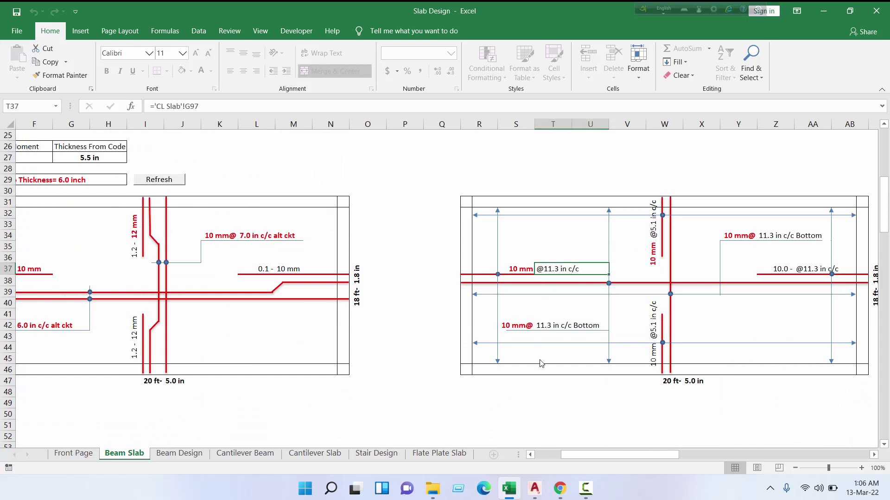
pyautogui.scroll(1, 542, 363)
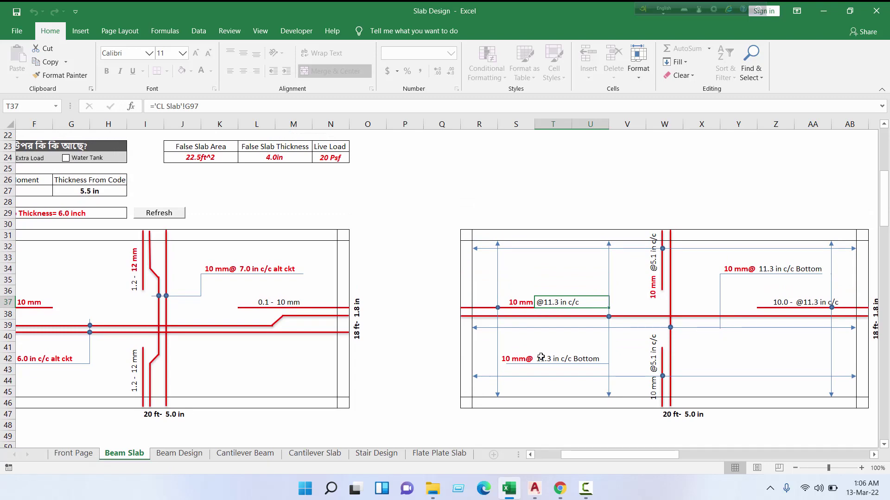
pyautogui.scroll(1, 540, 358)
# Glance at the floor plan in AutoCAD, return to Excel, and review both reinforcement layouts and the slab inputs for Case 9.
pyautogui.click(534, 488)
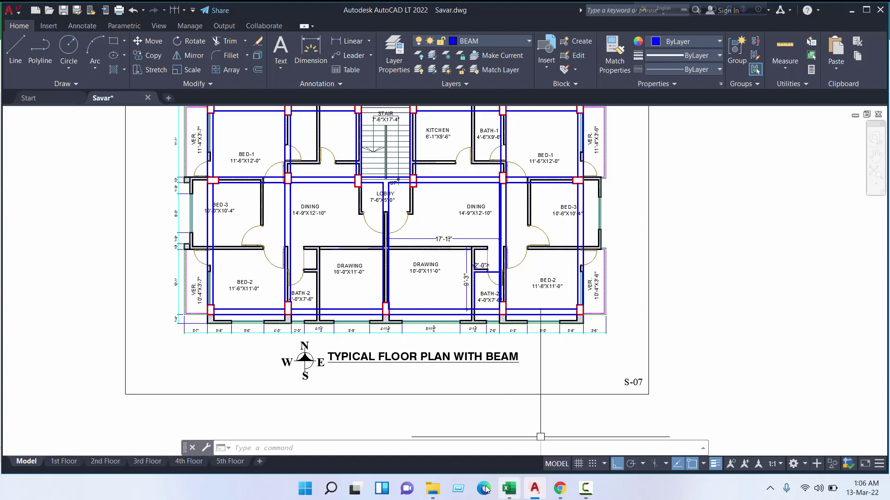
pyautogui.click(508, 489)
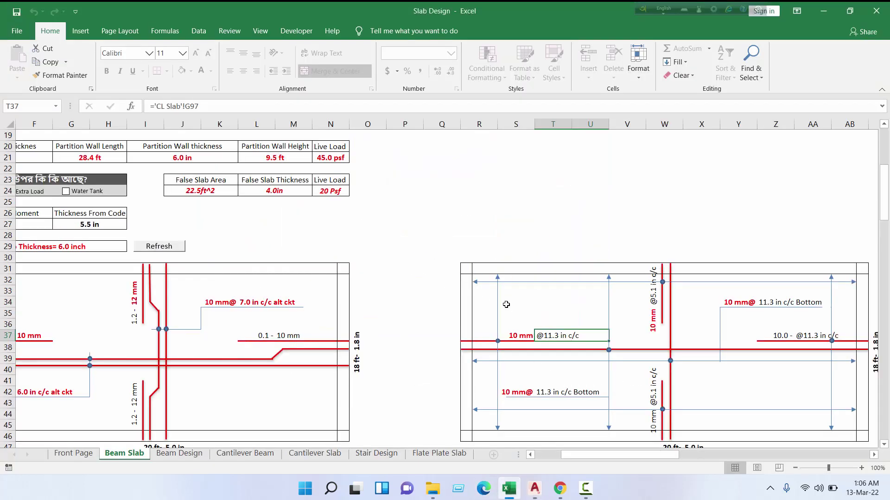
pyautogui.scroll(1, 506, 304)
pyautogui.scroll(-2, 506, 308)
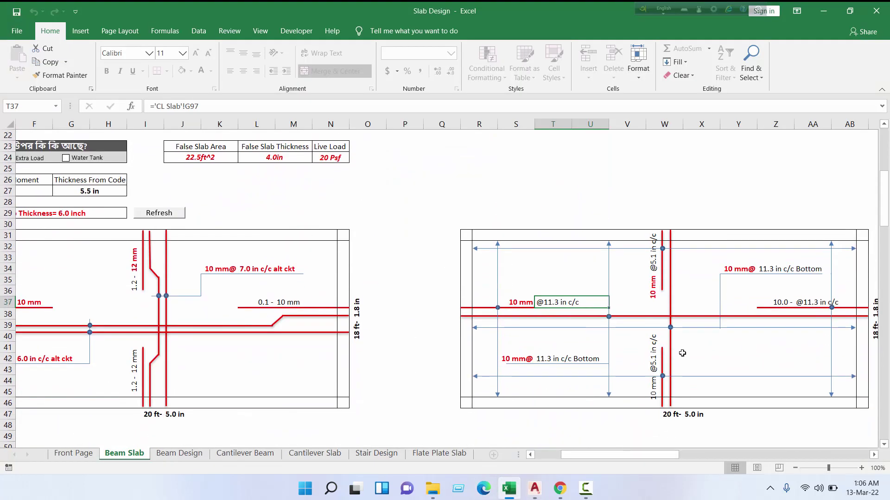
pyautogui.scroll(2, 576, 409)
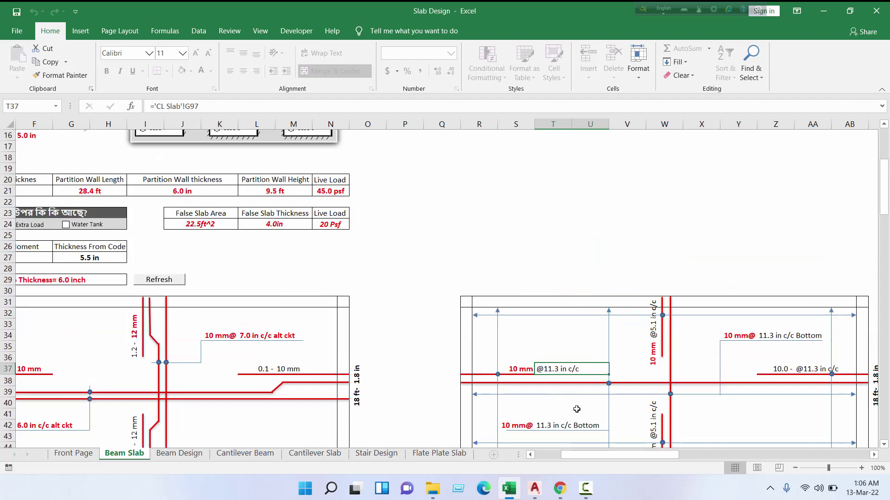
pyautogui.scroll(1, 577, 409)
pyautogui.hscroll(-3, 560, 408)
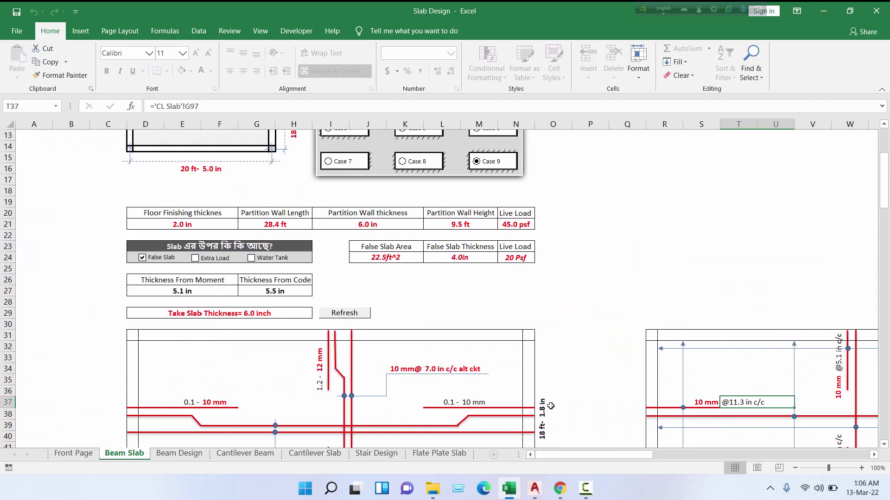
pyautogui.scroll(4, 550, 396)
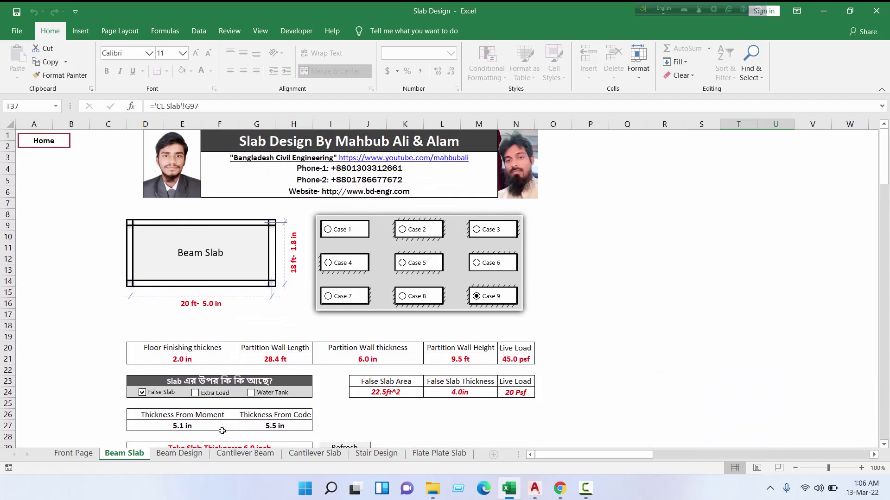
# Set the short-direction extra top bar diameter in the first, cranked-bar layout to 10 mm.
pyautogui.scroll(-8, 262, 395)
pyautogui.click(315, 250)
pyautogui.click(309, 224)
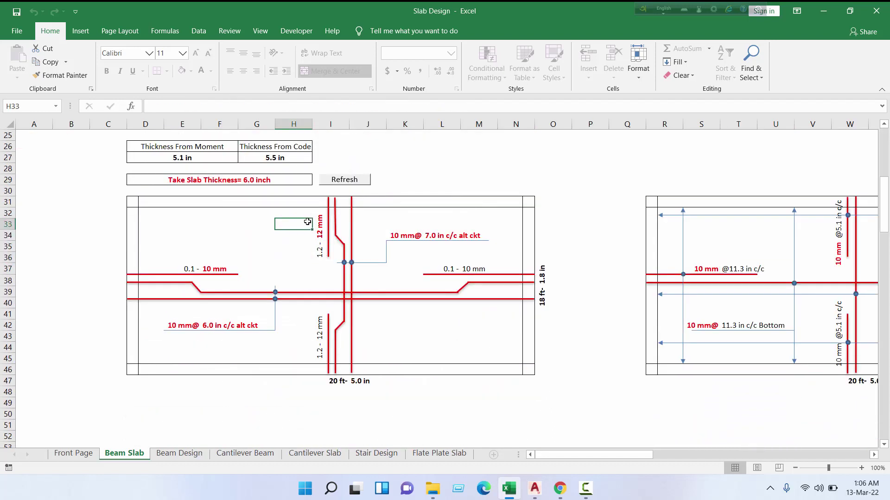
pyautogui.click(321, 227)
pyautogui.click(322, 246)
pyautogui.click(322, 233)
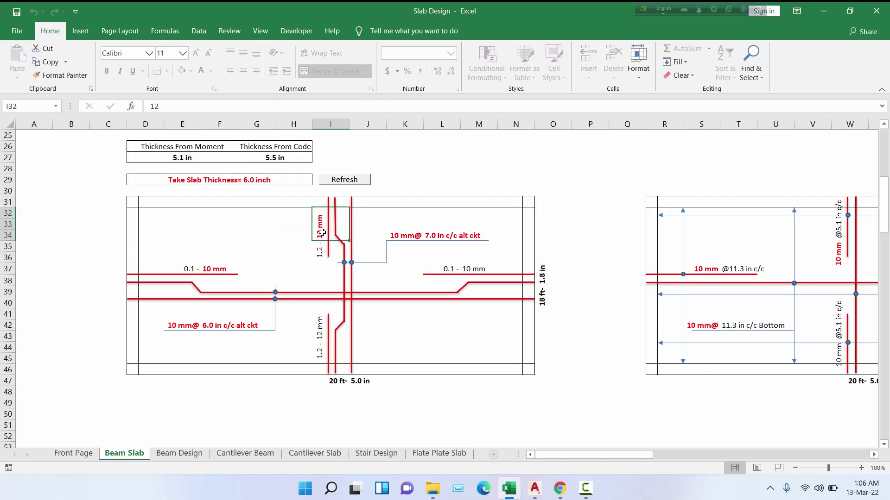
pyautogui.write('10')
pyautogui.press('Return')
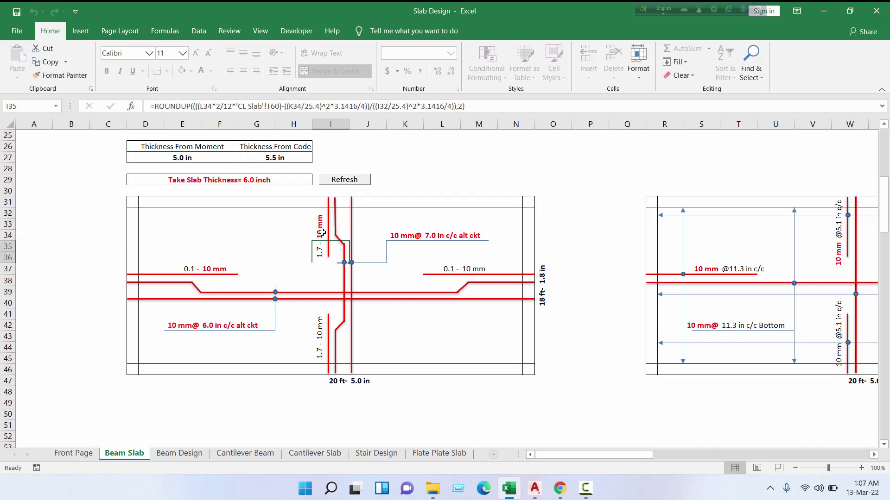
# Switch to AutoCAD to view the whole typical floor plan with beams, and return to the Excel workbook.
pyautogui.click(293, 226)
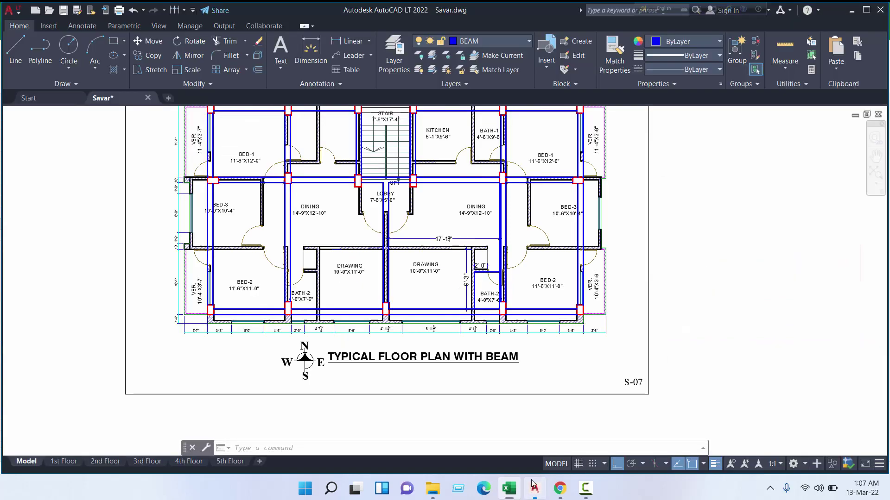
pyautogui.click(534, 488)
pyautogui.moveTo(409, 262); pyautogui.dragTo(419, 351, button='middle')
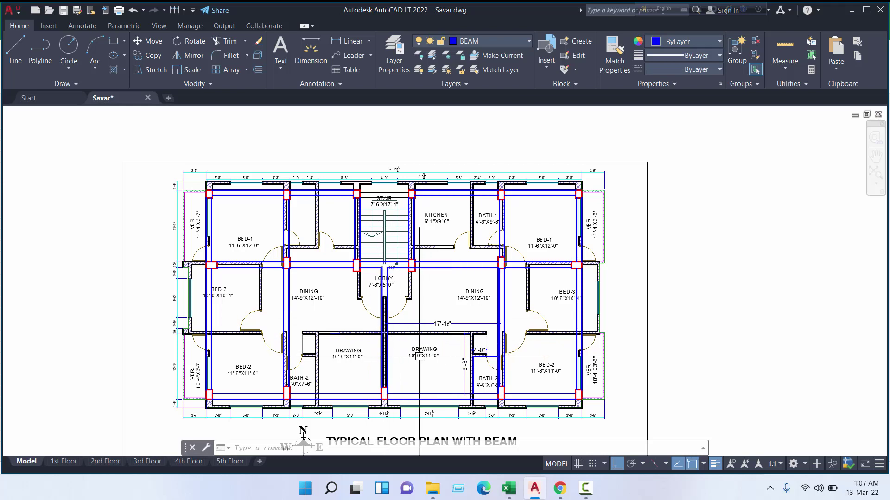
pyautogui.click(509, 487)
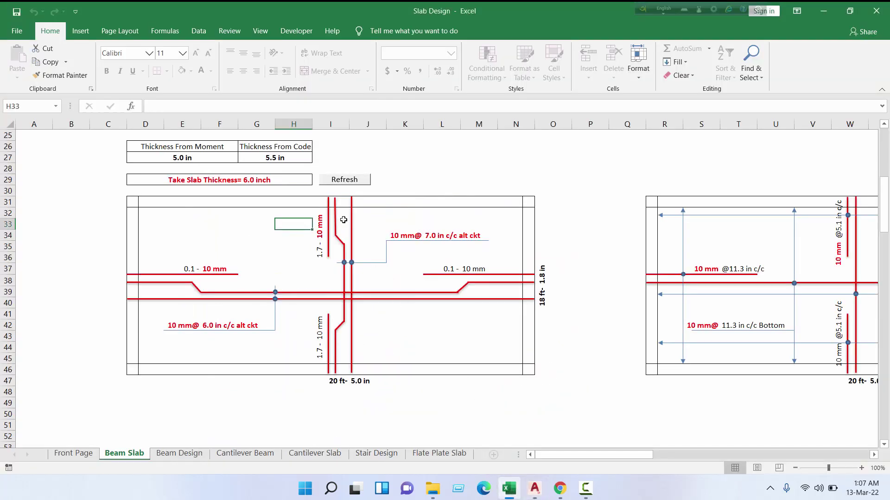
# Try edge support Case 8 and check the extra top bars in both directions of the cranked-bar layout.
pyautogui.click(316, 231)
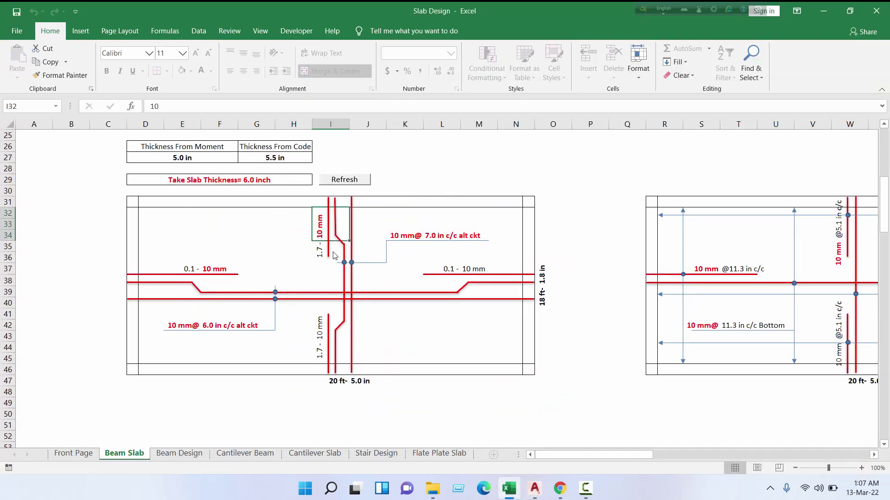
pyautogui.scroll(6, 330, 240)
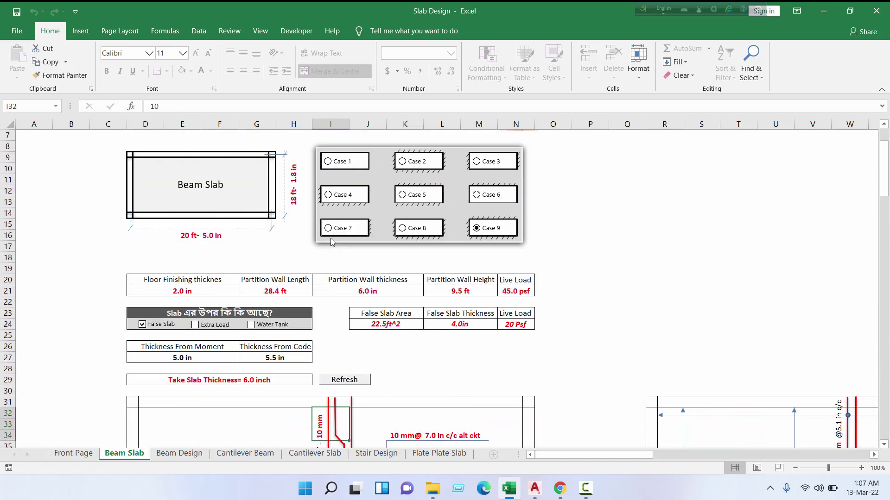
pyautogui.click(420, 228)
pyautogui.scroll(-3, 343, 297)
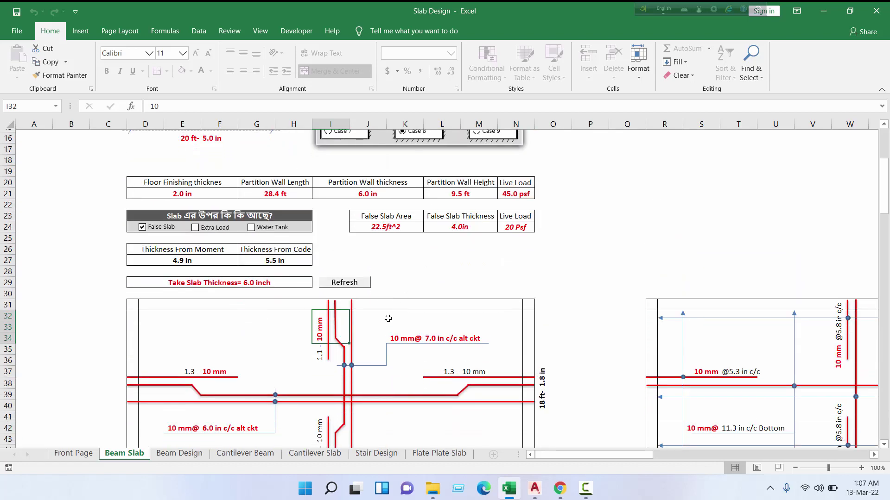
pyautogui.click(213, 366)
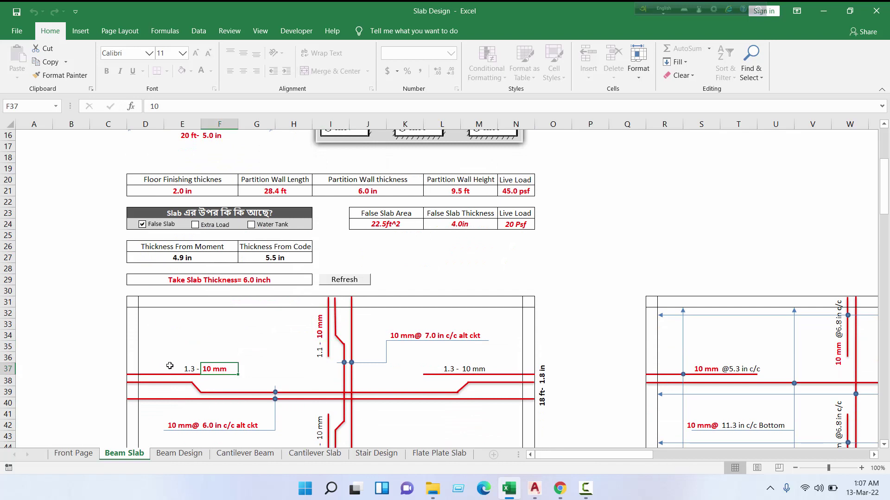
# Try edge support Case 9, choose Case 2 instead, and check the extra top bars in the cranked-bar layout.
pyautogui.scroll(3, 294, 368)
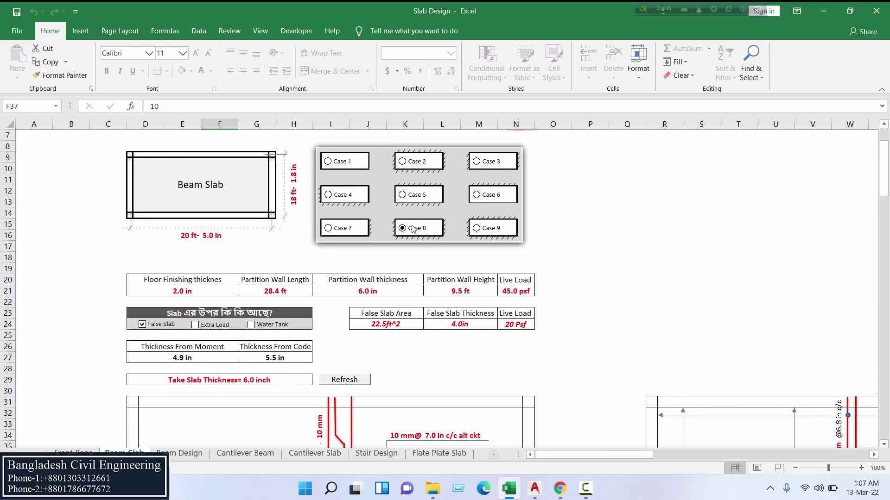
pyautogui.click(499, 234)
pyautogui.click(425, 168)
pyautogui.scroll(-3, 355, 356)
pyautogui.click(316, 347)
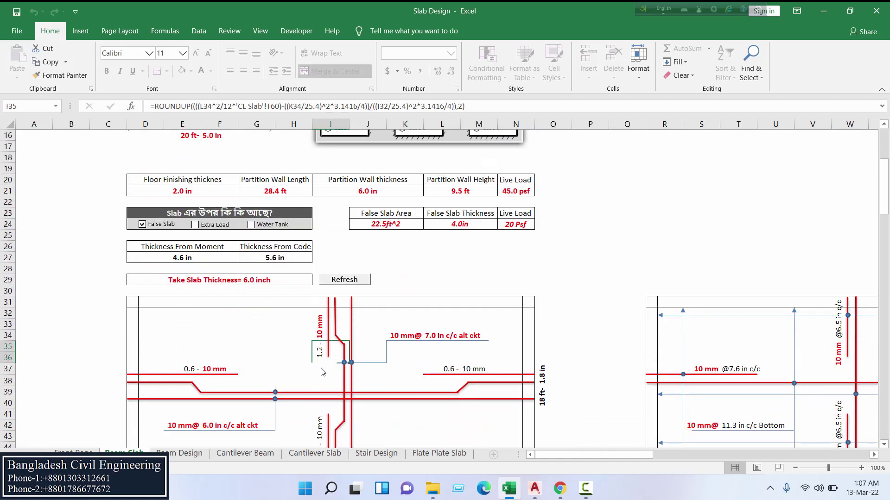
pyautogui.click(357, 313)
pyautogui.scroll(-1, 347, 327)
pyautogui.scroll(-2, 346, 327)
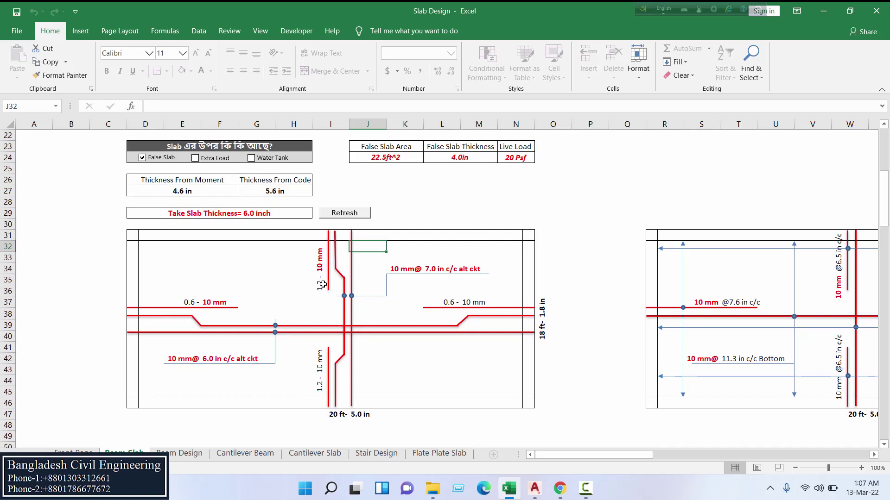
# Set the short-direction extra top bar diameter in the cranked-bar layout to 12 mm.
pyautogui.click(318, 248)
pyautogui.write('12')
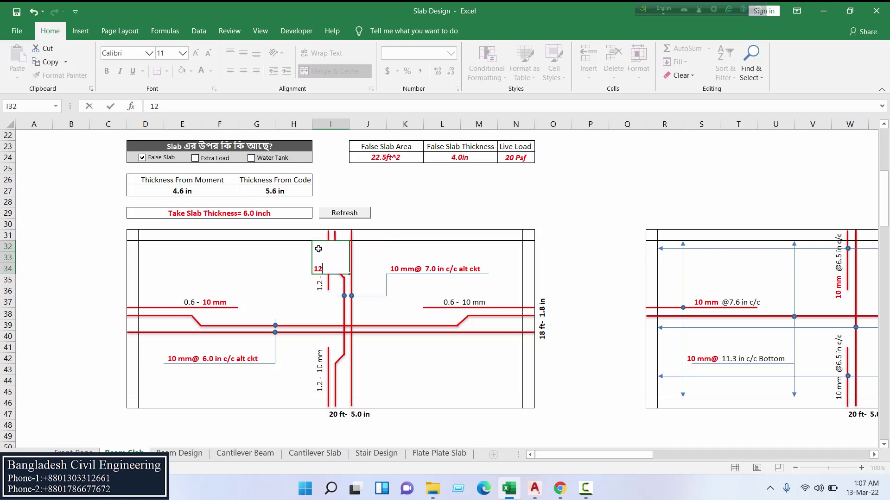
pyautogui.press('Tab')
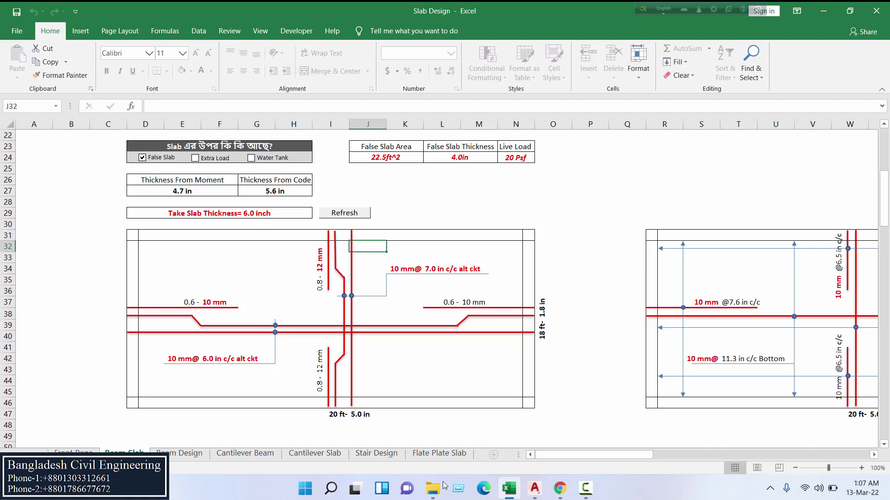
# Switch to AutoCAD to compare the floor plan with the slab design, and return to the cranked-bar layout in Excel.
pyautogui.click(534, 488)
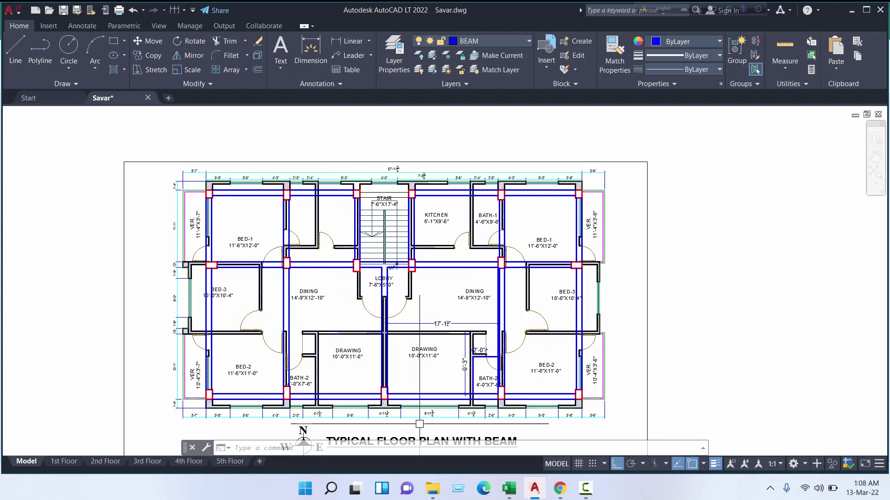
pyautogui.click(509, 488)
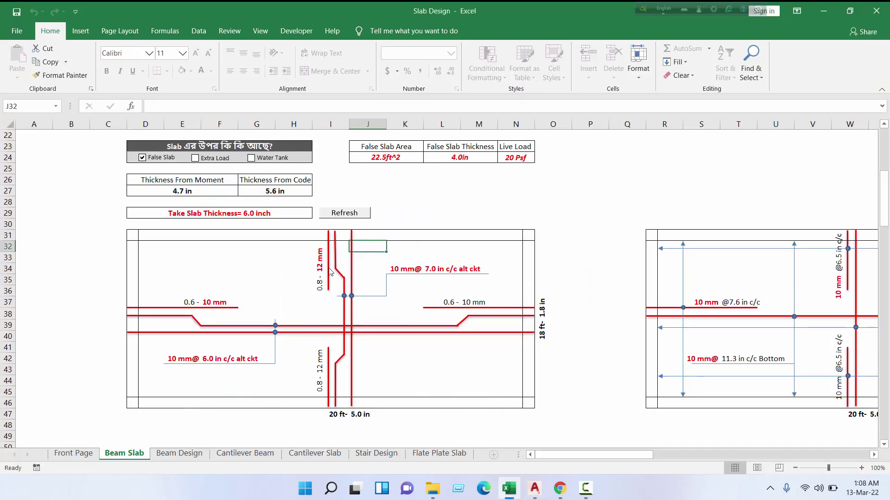
pyautogui.click(281, 272)
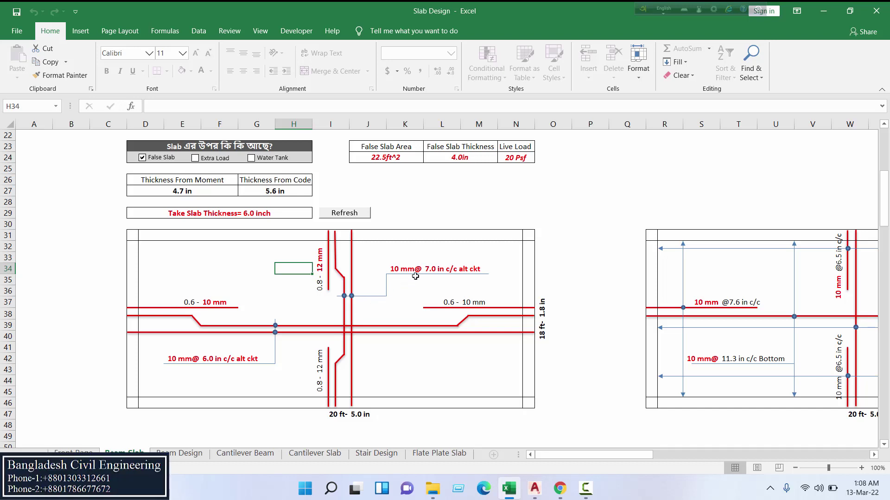
# Check the short-direction main bar spacing in the cranked-bar layout, and switch to AutoCAD to locate the floor slab reinforcement sheets.
pyautogui.click(464, 267)
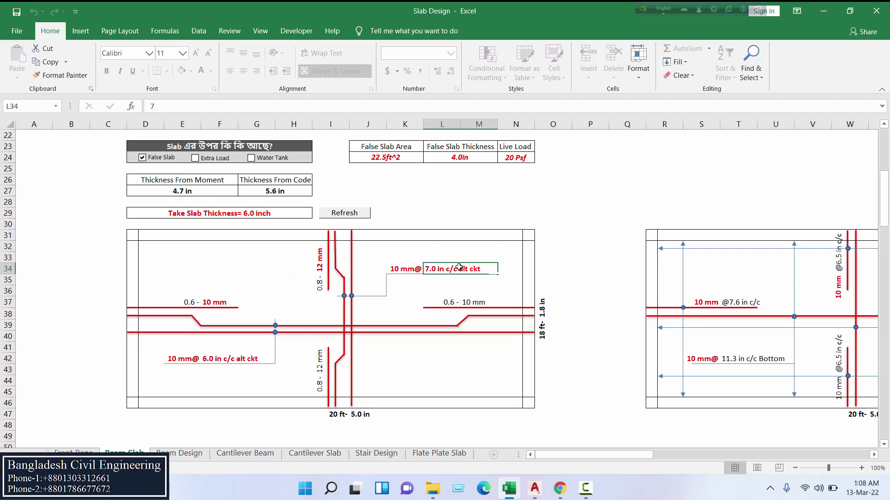
pyautogui.click(428, 287)
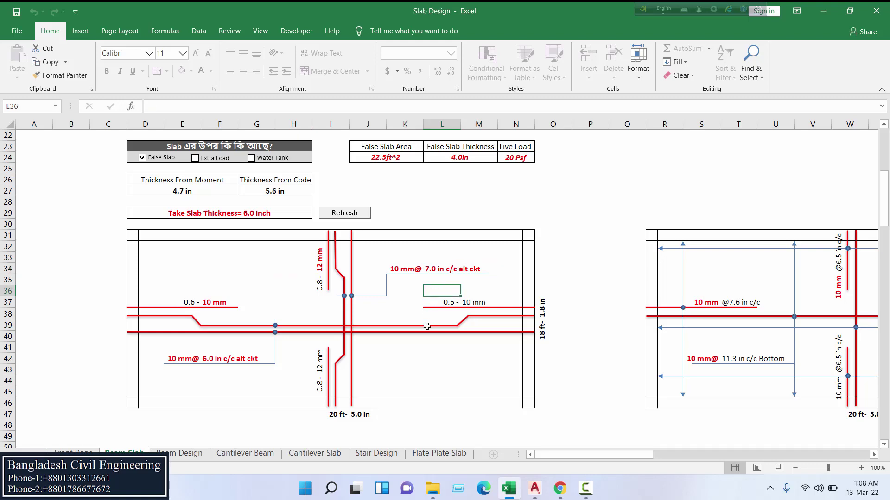
pyautogui.hotkey('alt', 'Tab')
pyautogui.scroll(-10, 353, 381)
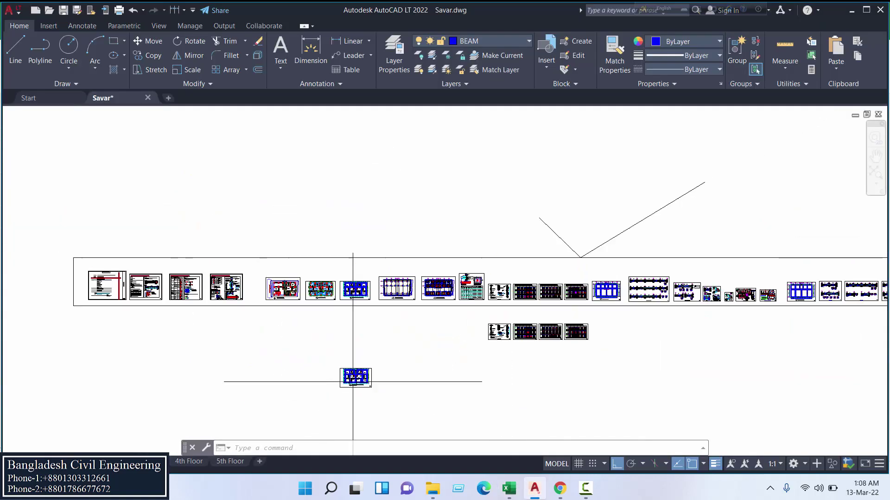
pyautogui.scroll(8, 709, 297)
pyautogui.moveTo(681, 171); pyautogui.dragTo(659, 334, button='middle')
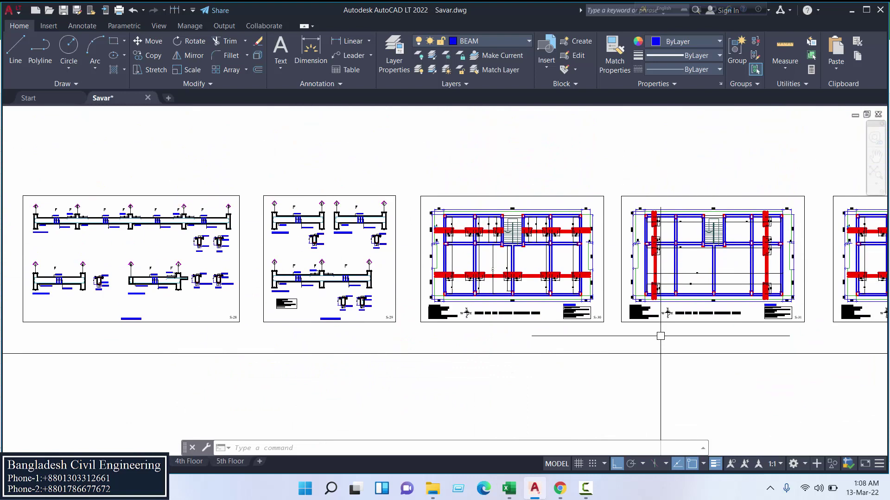
# Examine the cranked bars and extra top bars across the panels on the typical floor slab X-direction reinforcement sheet S-30.
pyautogui.scroll(10, 331, 214)
pyautogui.scroll(-2, 331, 214)
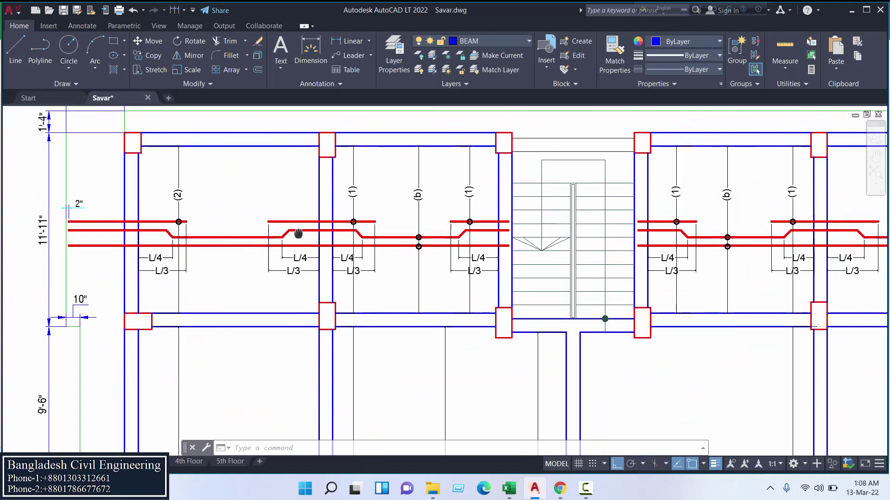
pyautogui.moveTo(330, 214); pyautogui.dragTo(424, 218, button='middle')
pyautogui.scroll(-3, 160, 212)
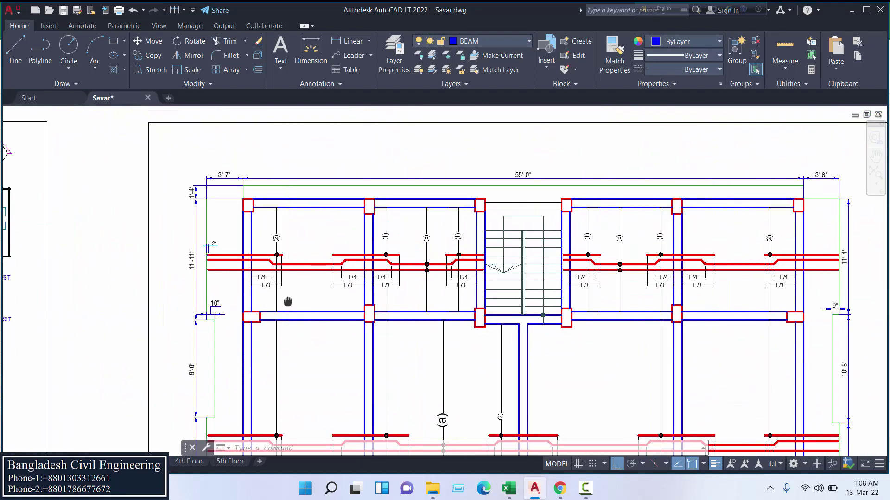
pyautogui.moveTo(287, 301); pyautogui.dragTo(307, 208, button='middle')
pyautogui.moveTo(284, 327); pyautogui.dragTo(301, 254, button='middle')
pyautogui.scroll(-2, 302, 254)
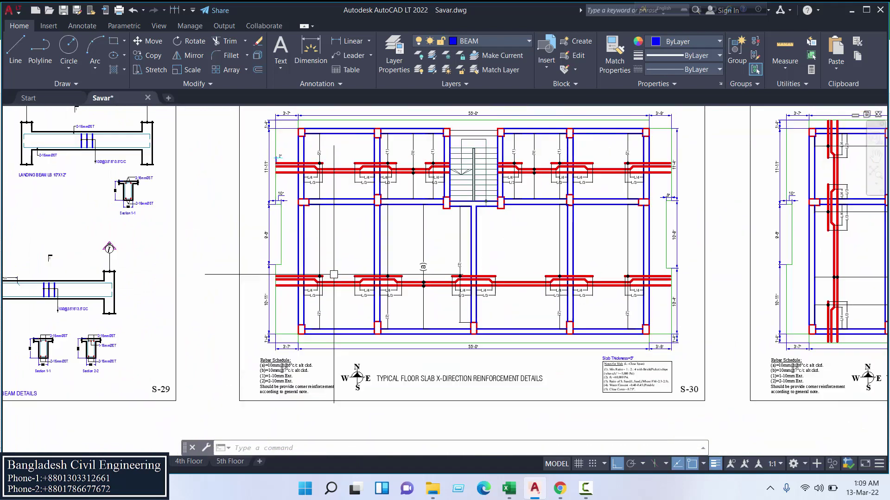
pyautogui.moveTo(334, 148); pyautogui.dragTo(301, 224, button='middle')
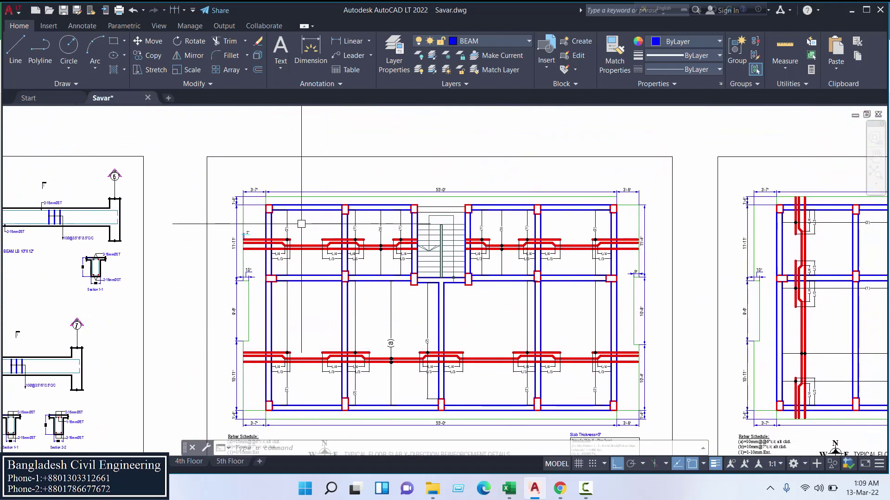